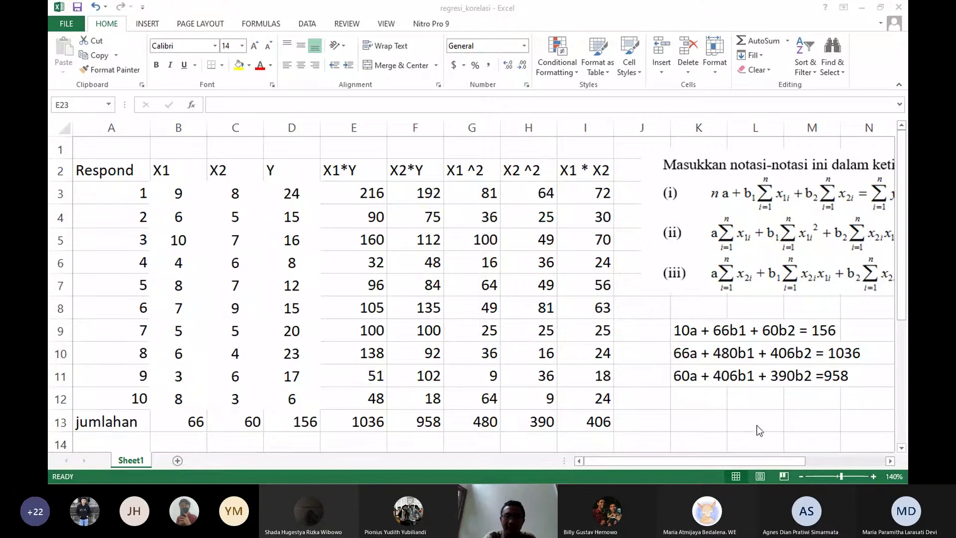
- Examine the column sums, the formulas in B13 and F3, the empty matrix areas and the three equations
{"action": "key", "text": "alt+Tab"}
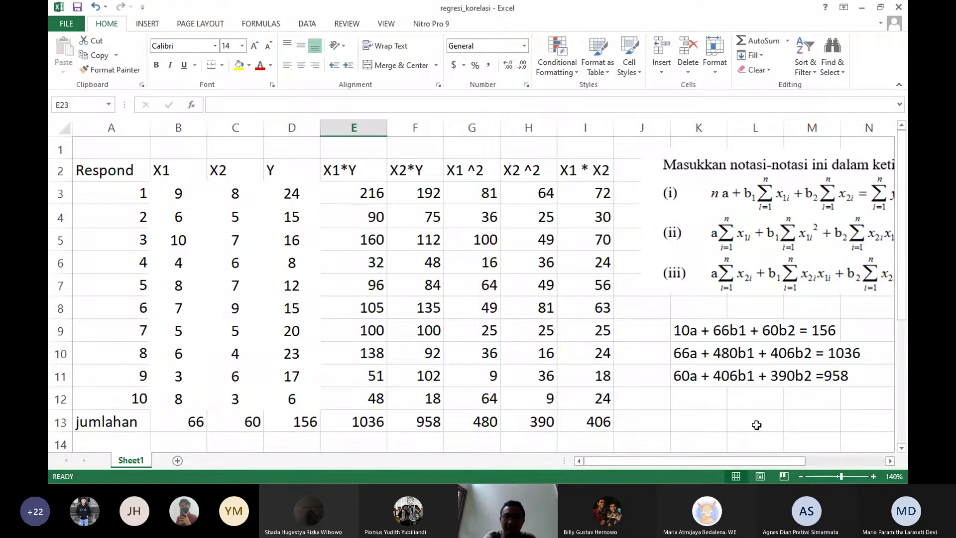
{"action": "scroll", "coordinate": [756, 425], "scroll_direction": "down", "scroll_amount": 5}
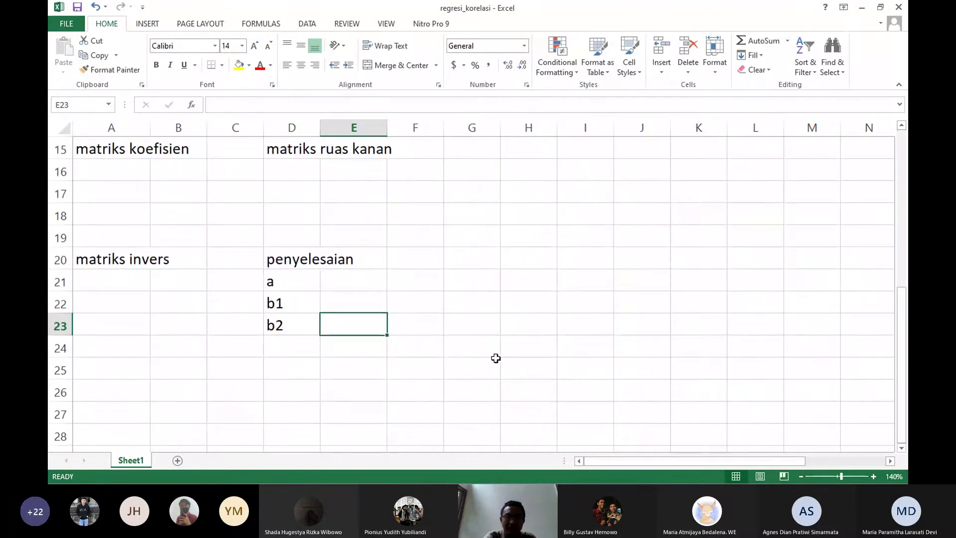
{"action": "scroll", "coordinate": [332, 281], "scroll_direction": "up", "scroll_amount": 1}
{"action": "scroll", "coordinate": [333, 281], "scroll_direction": "up", "scroll_amount": 4}
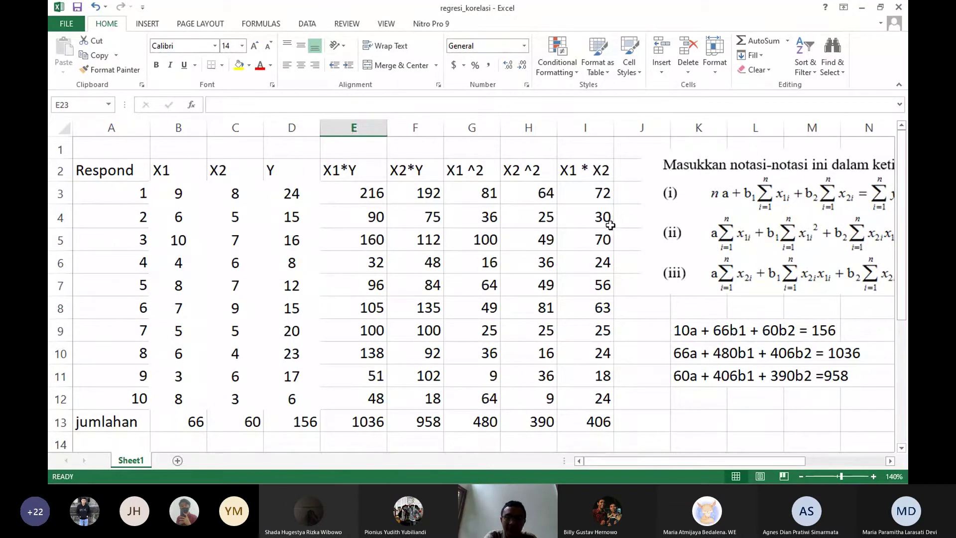
{"action": "left_click", "coordinate": [198, 423]}
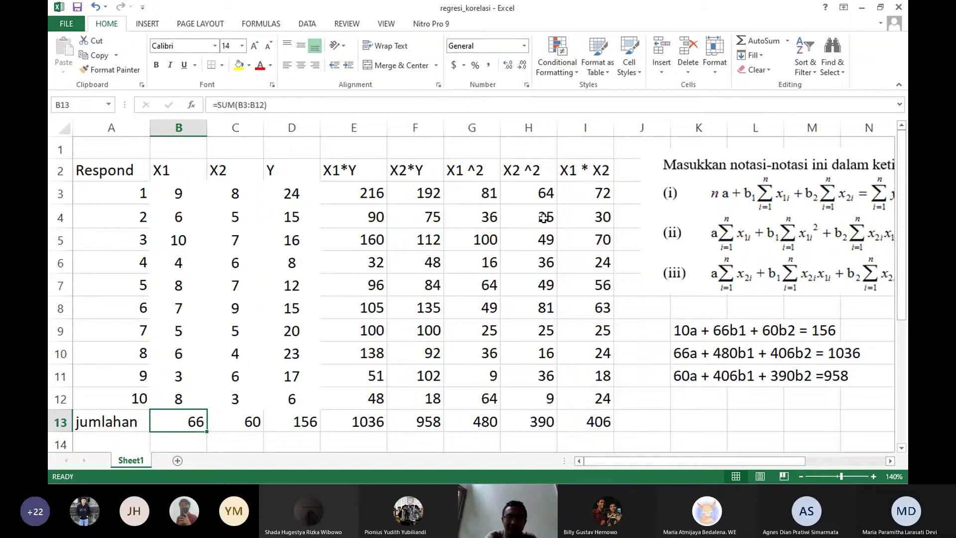
{"action": "left_click", "coordinate": [424, 198]}
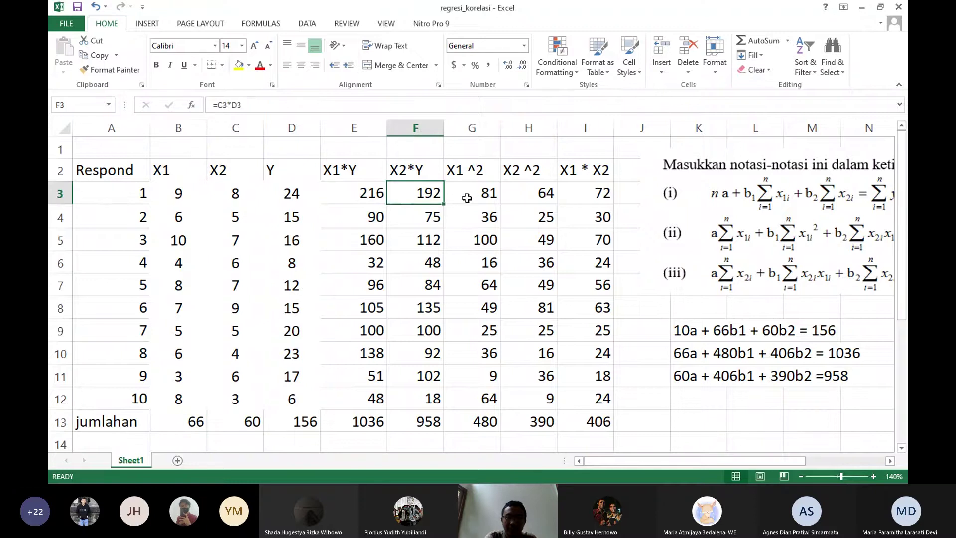
{"action": "scroll", "coordinate": [498, 318], "scroll_direction": "down", "scroll_amount": 2}
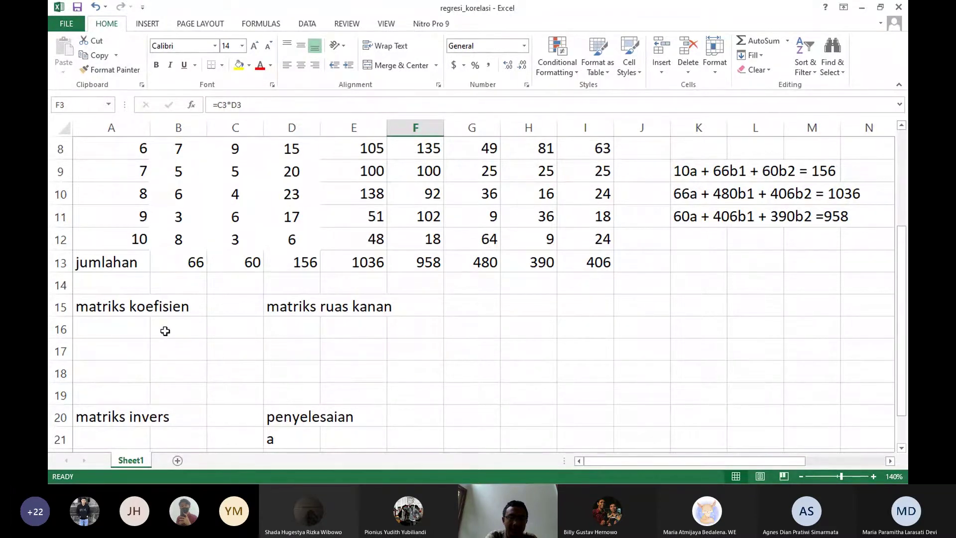
{"action": "left_click", "coordinate": [285, 308]}
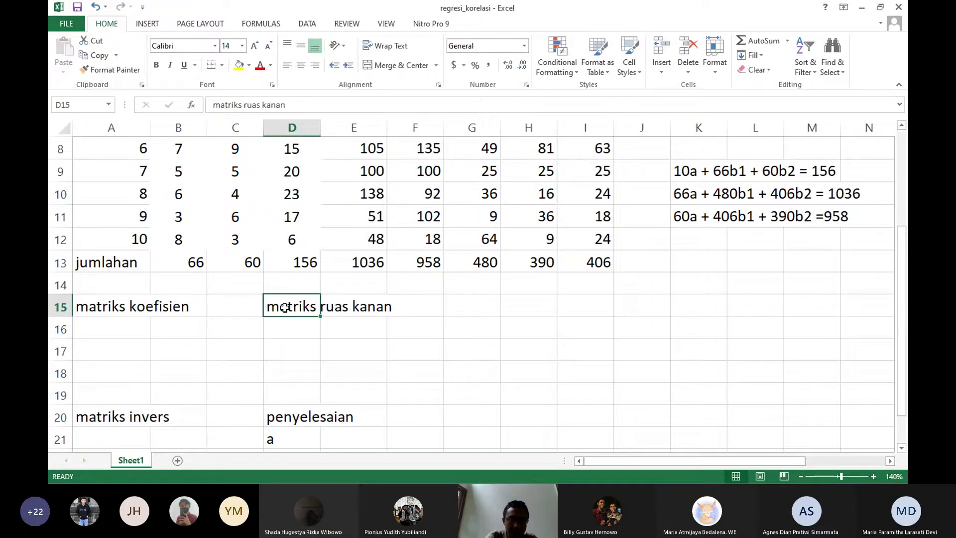
{"action": "left_click", "coordinate": [136, 331]}
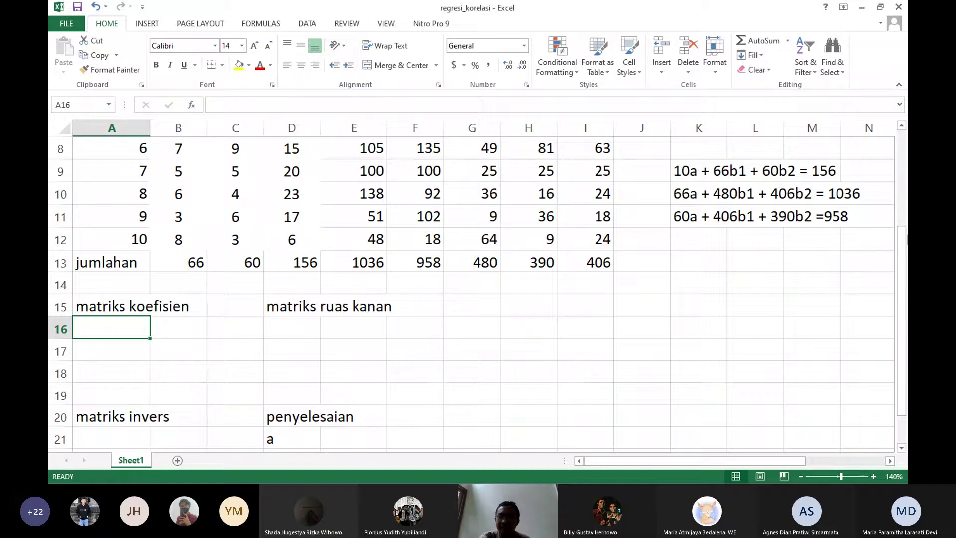
{"action": "left_click", "coordinate": [698, 173]}
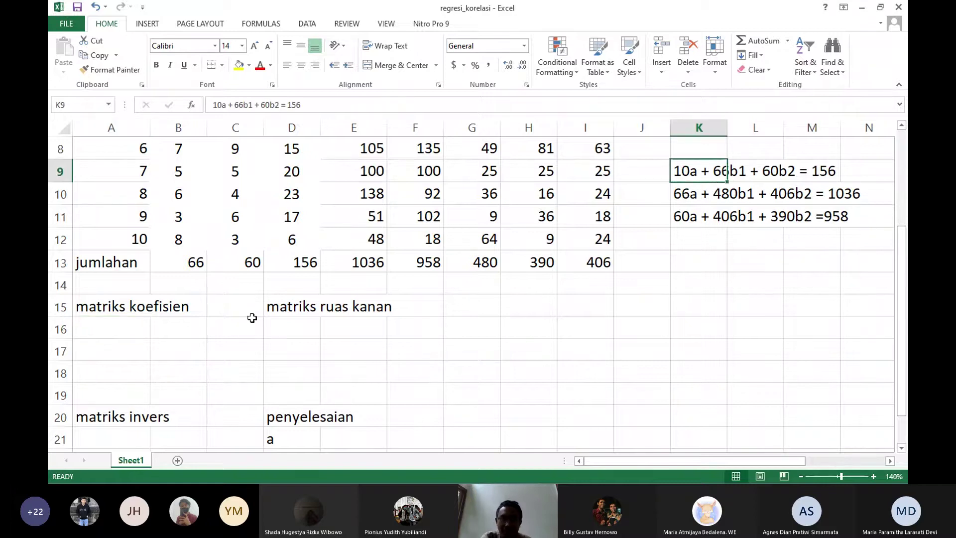
- Fill the first row of the coefficient matrix in A16:C16 with 10, 66 and 60
{"action": "left_click", "coordinate": [117, 333]}
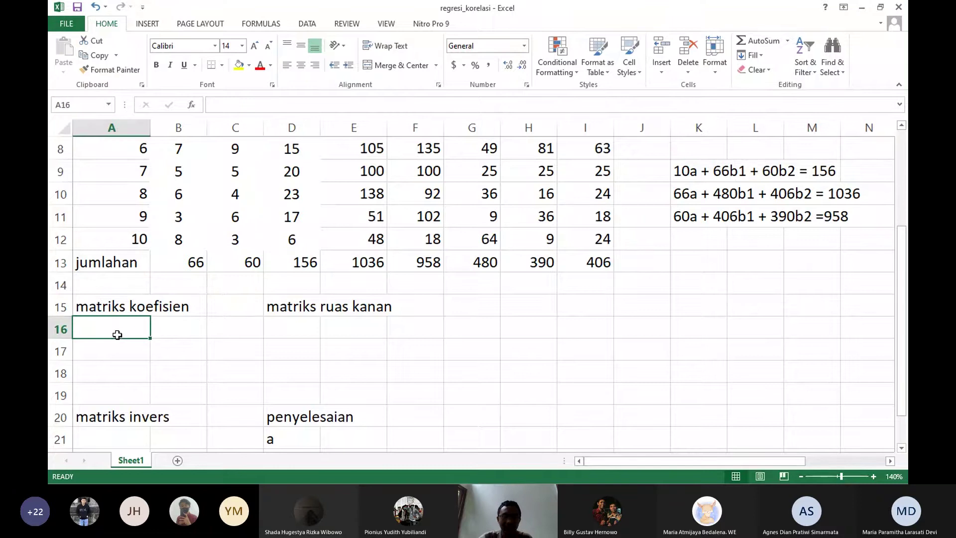
{"action": "type", "text": "10"}
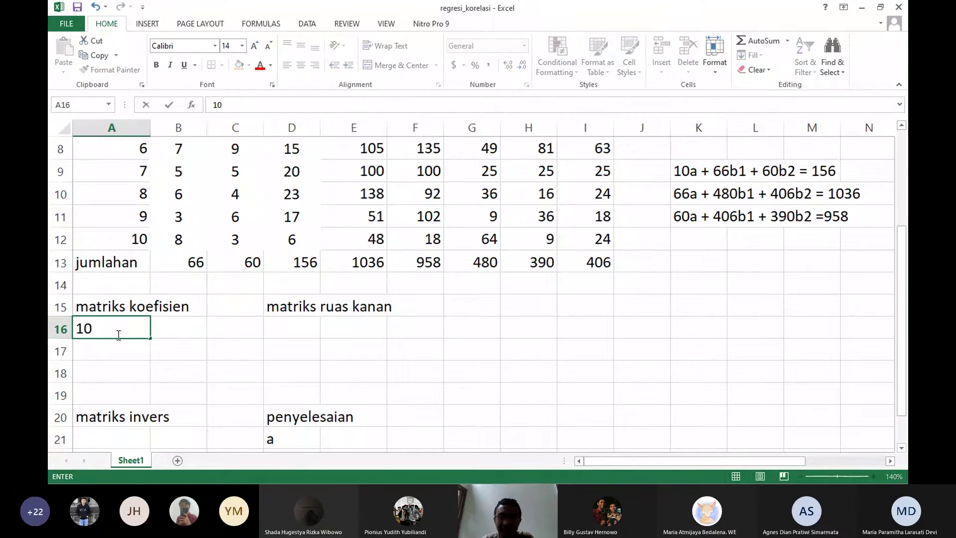
{"action": "key", "text": "Tab"}
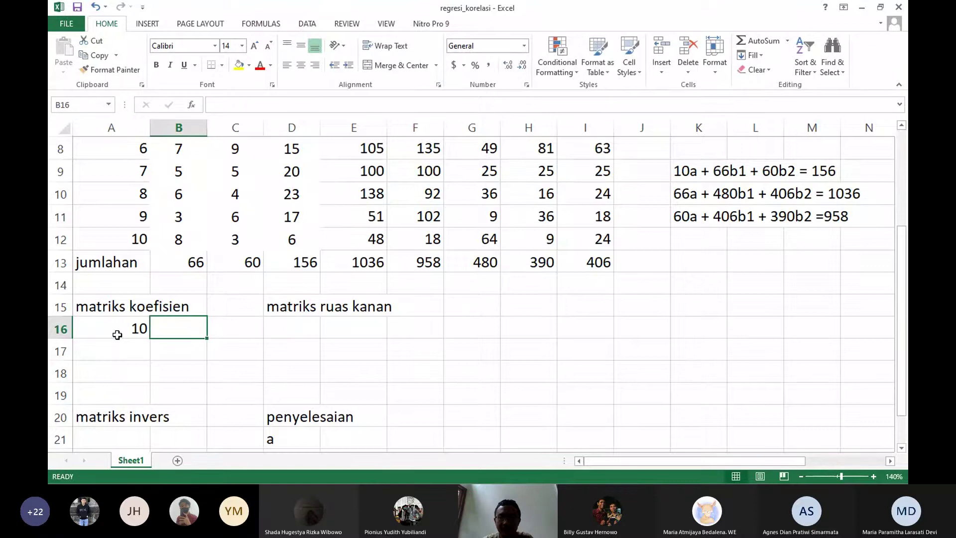
{"action": "type", "text": "66"}
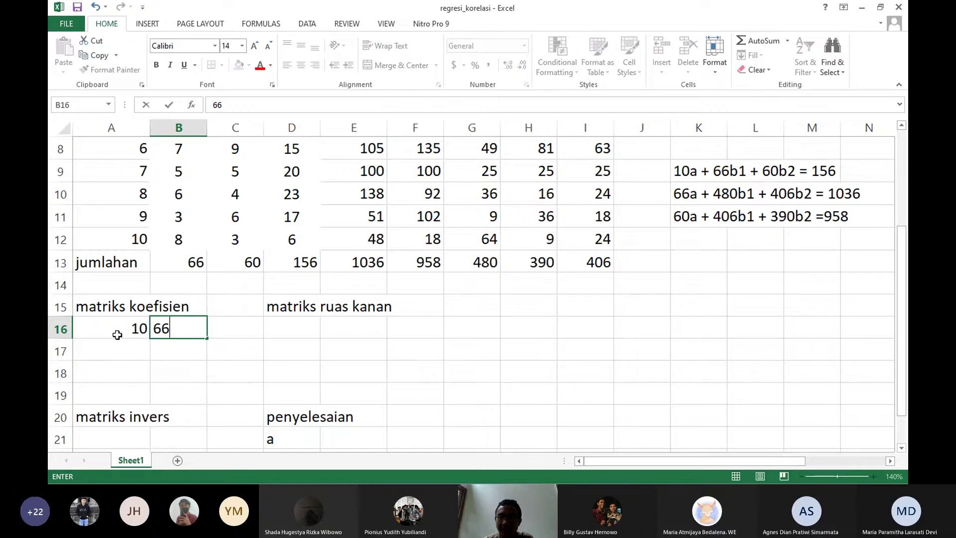
{"action": "key", "text": "Tab"}
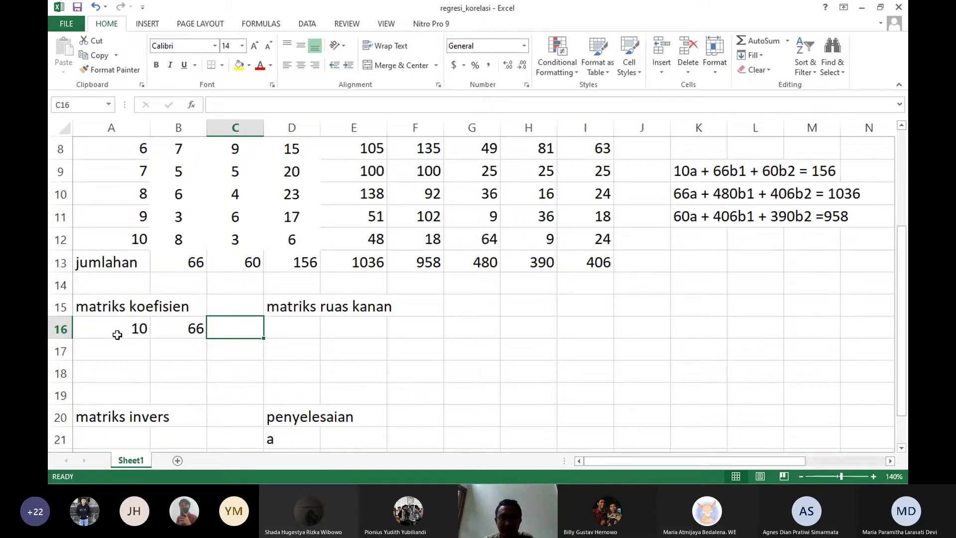
{"action": "type", "text": "60"}
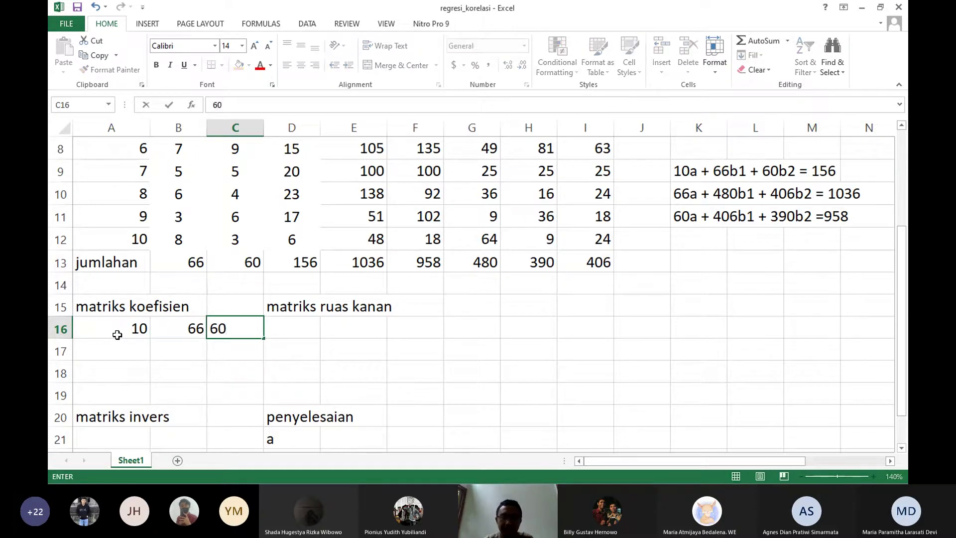
{"action": "key", "text": "Return"}
- Fill the second row of the coefficient matrix in A17:C17 with 66, 480 and 406
{"action": "key", "text": "Left"}
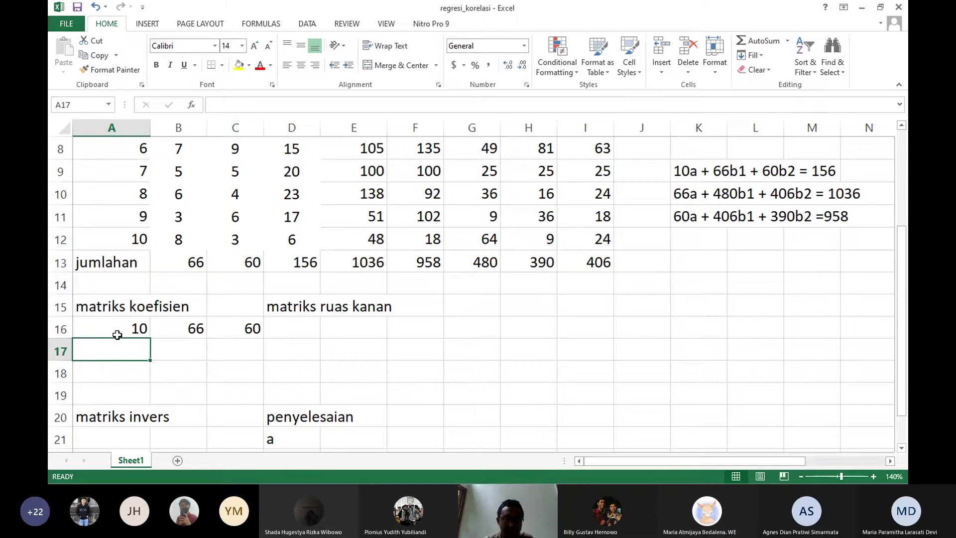
{"action": "type", "text": "66"}
{"action": "key", "text": "Tab"}
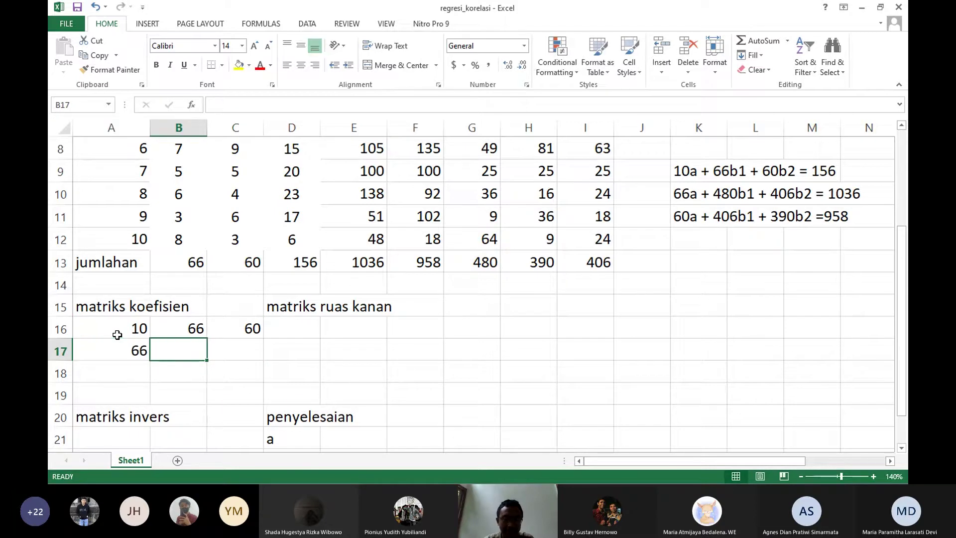
{"action": "type", "text": "480"}
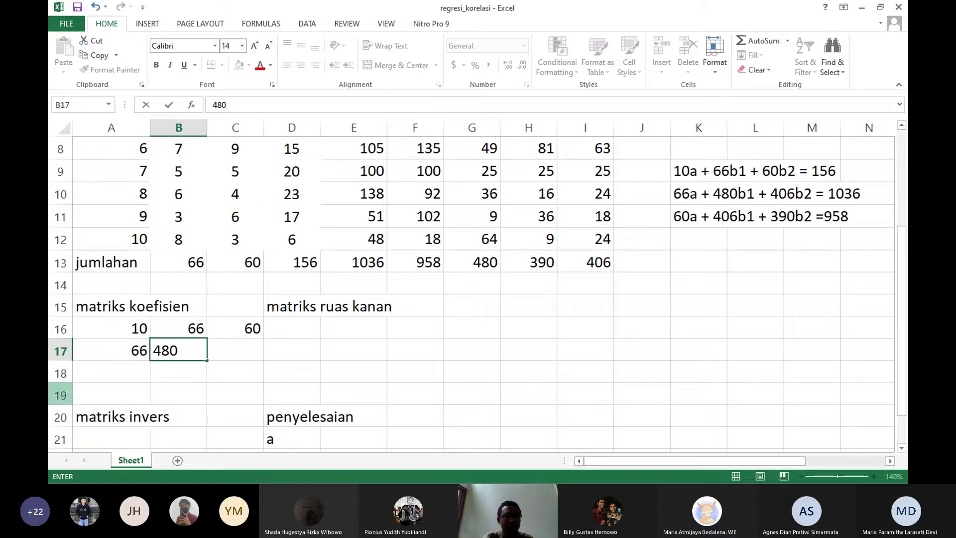
{"action": "left_click", "coordinate": [237, 356]}
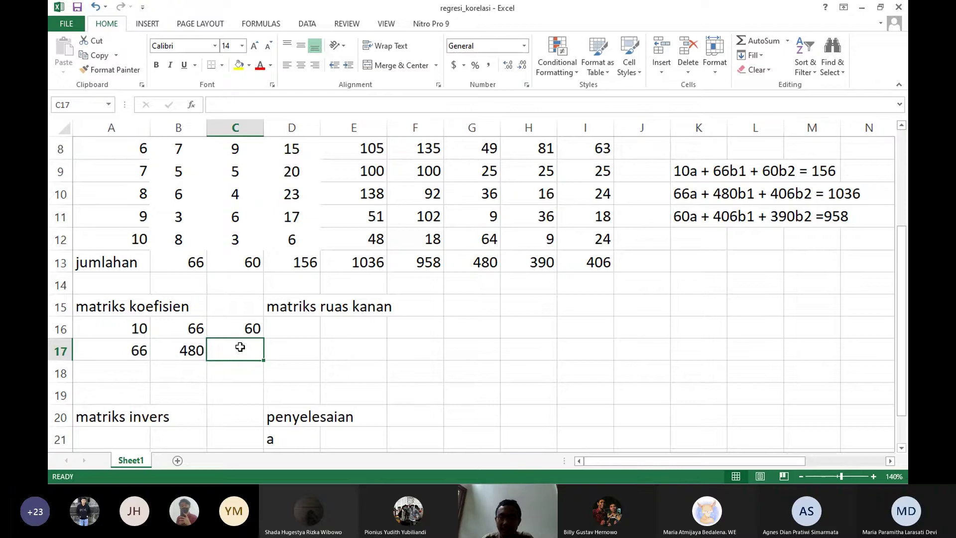
{"action": "type", "text": "406"}
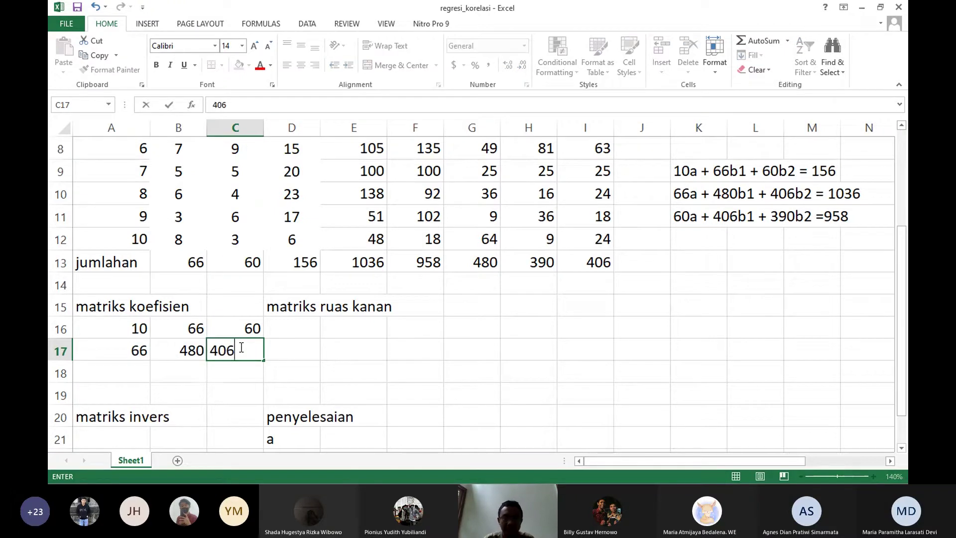
- Fill the third row of the coefficient matrix in A18:C18 with 60, 406 and 390
{"action": "left_click", "coordinate": [144, 370]}
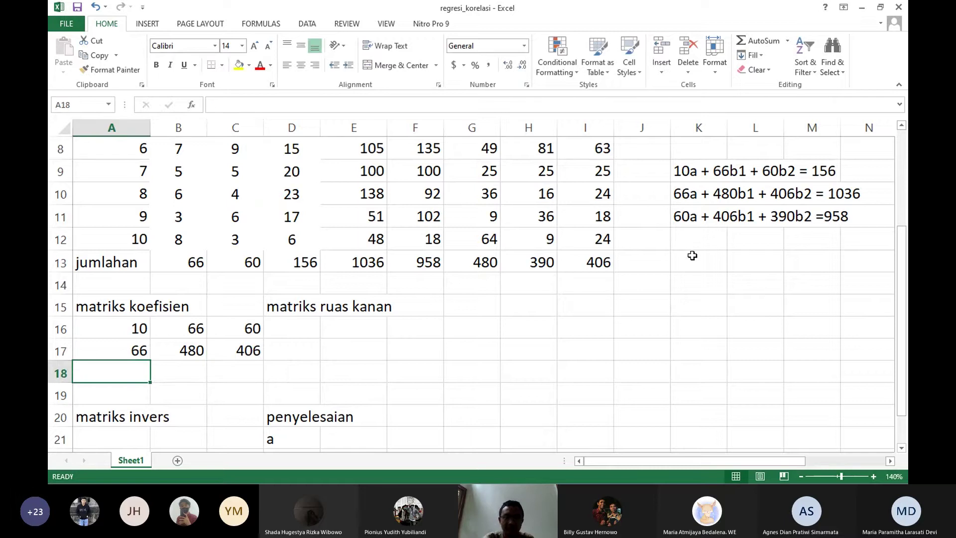
{"action": "type", "text": "60"}
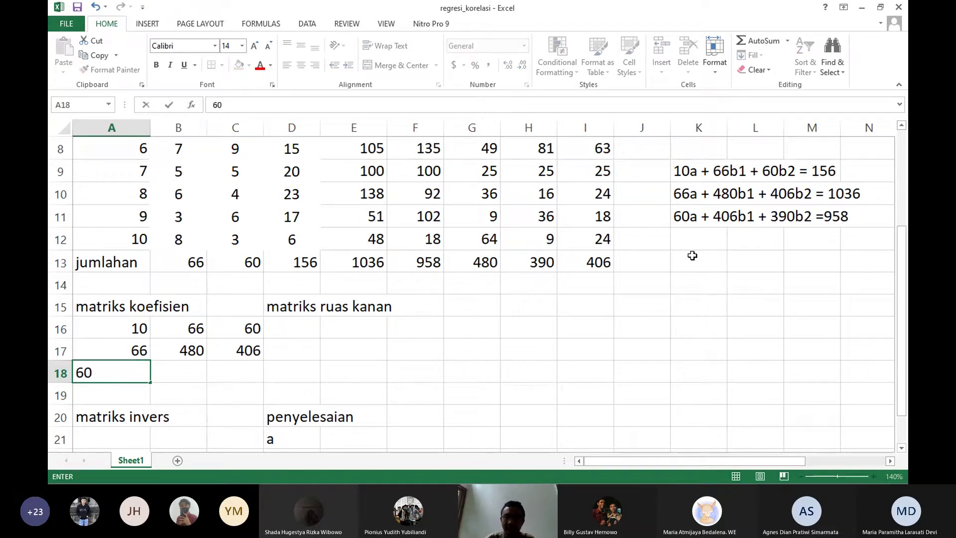
{"action": "key", "text": "Tab"}
{"action": "type", "text": "406"}
{"action": "key", "text": "Tab"}
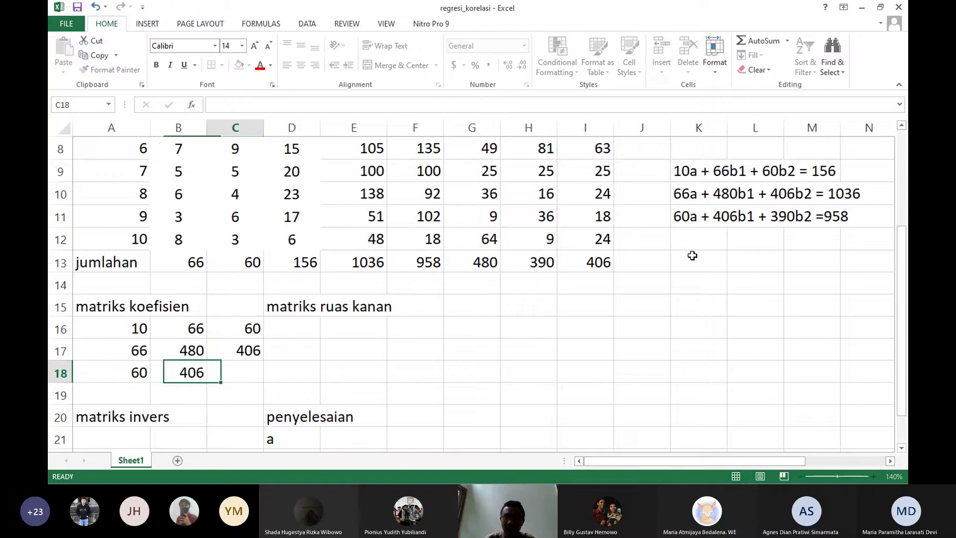
{"action": "type", "text": "390"}
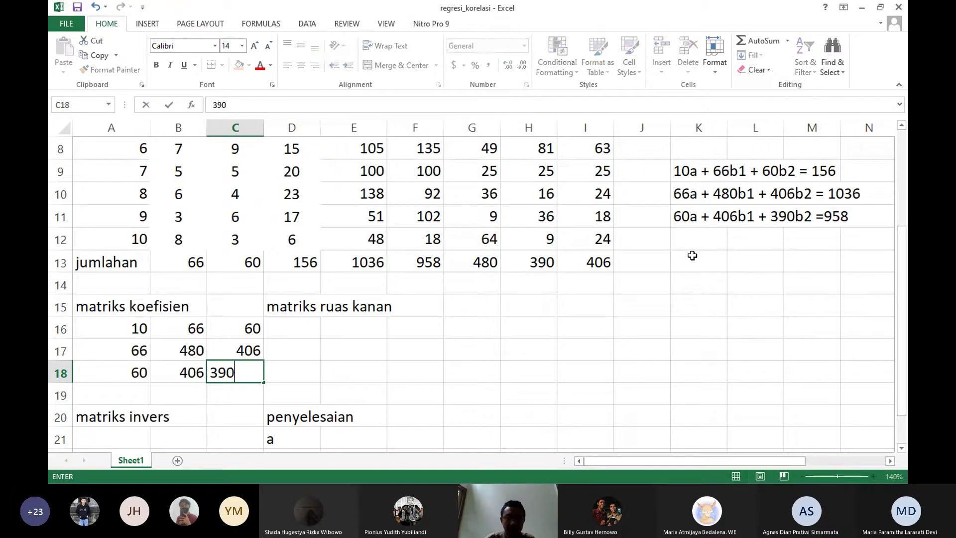
{"action": "key", "text": "Tab"}
{"action": "key", "text": "Up"}
{"action": "key", "text": "Up"}
{"action": "key", "text": "Up"}
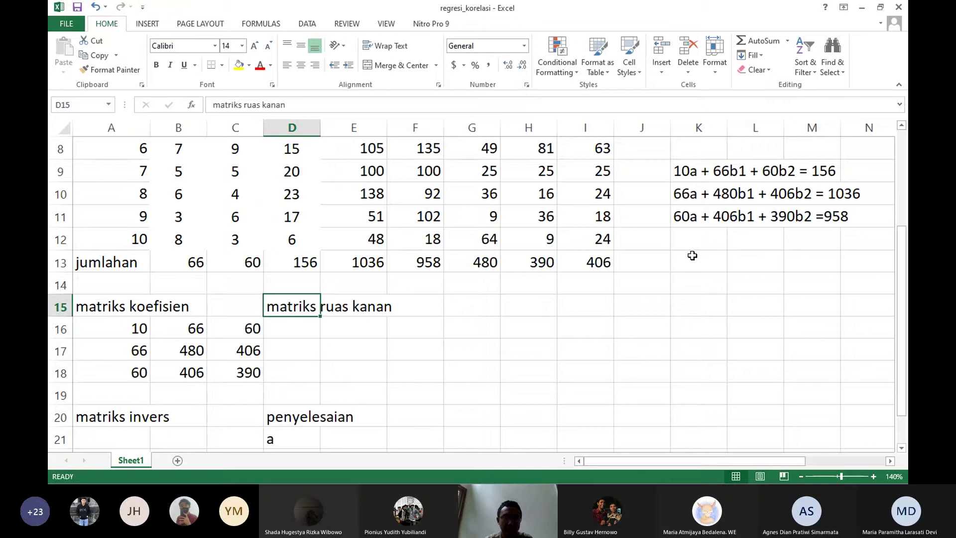
{"action": "key", "text": "ctrl+c"}
{"action": "key", "text": "Right"}
{"action": "key", "text": "ctrl+c"}
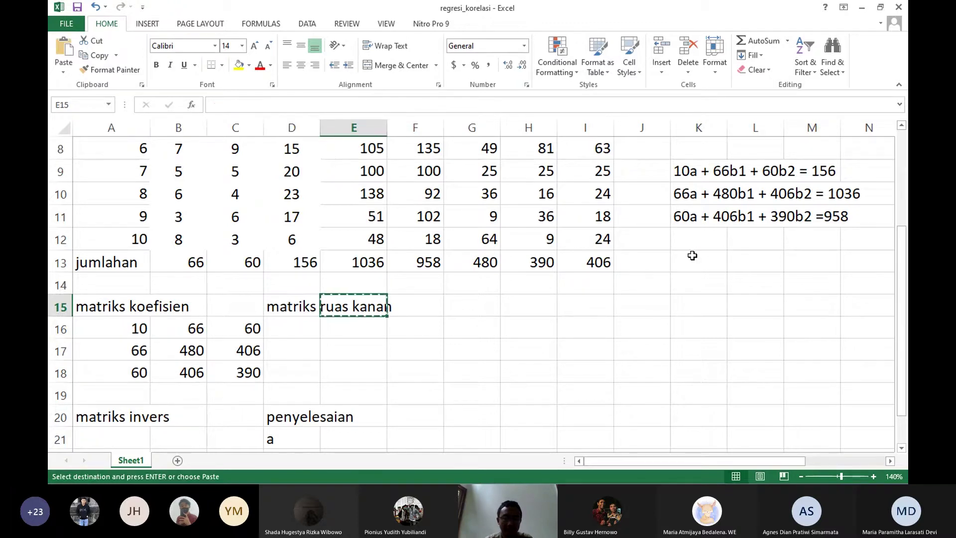
{"action": "key", "text": "Left"}
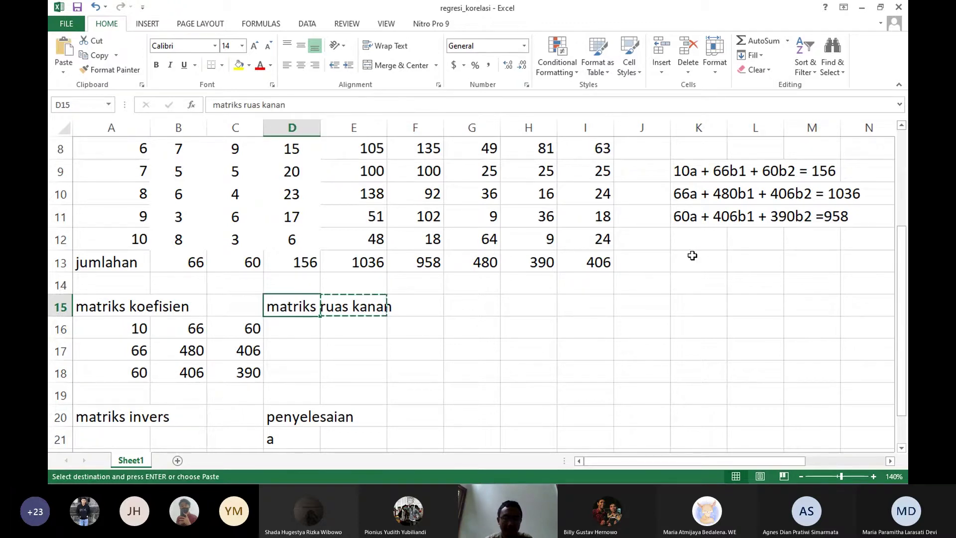
{"action": "key", "text": "Escape"}
{"action": "key", "text": "ctrl+Right"}
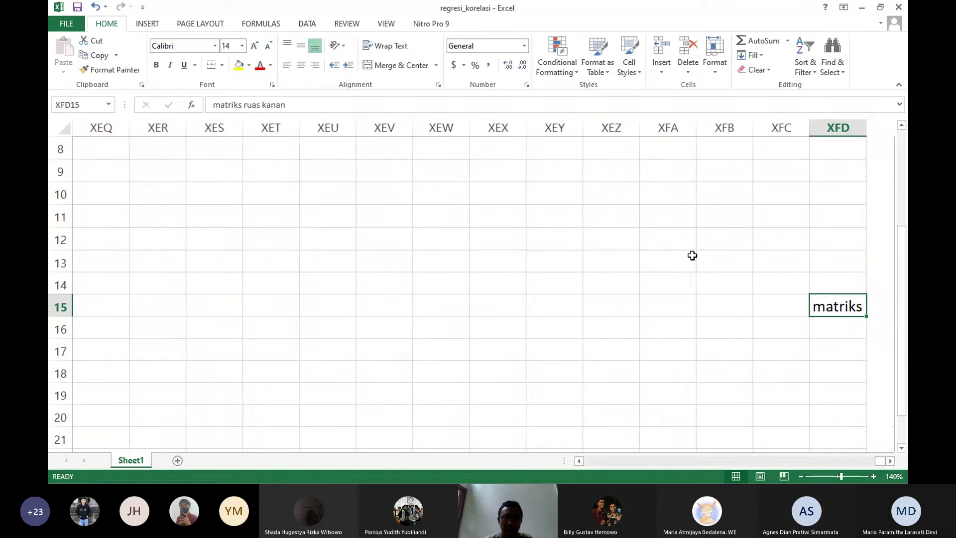
{"action": "key", "text": "ctrl+z"}
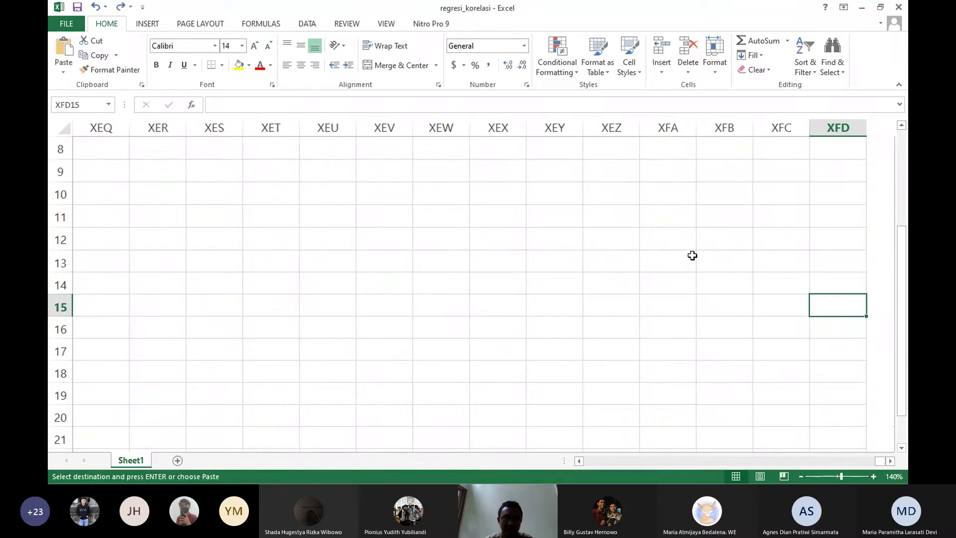
{"action": "key", "text": "ctrl+z"}
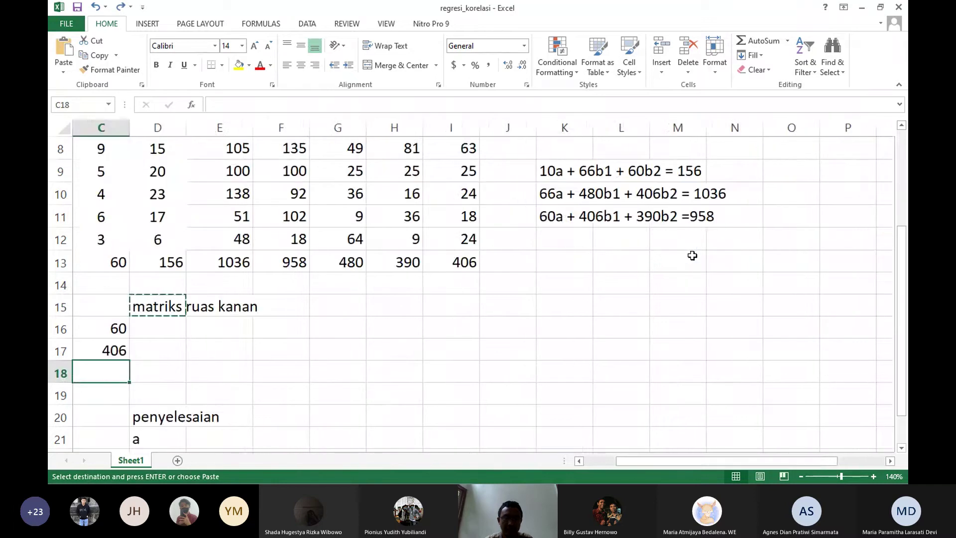
- Enter 390 again in cell C18 of the coefficient matrix
{"action": "key", "text": "ctrl+c"}
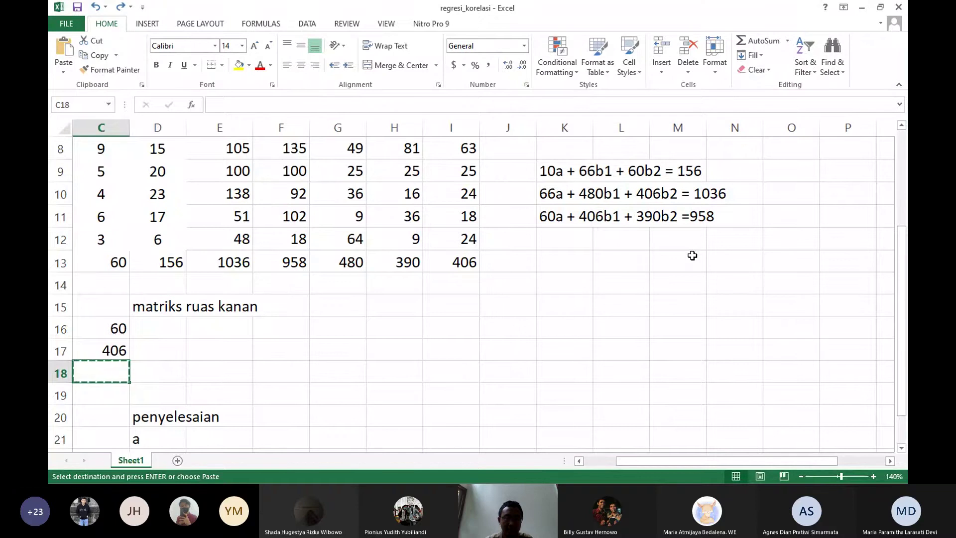
{"action": "key", "text": "Up"}
{"action": "key", "text": "Up"}
{"action": "key", "text": "Down"}
{"action": "key", "text": "Down"}
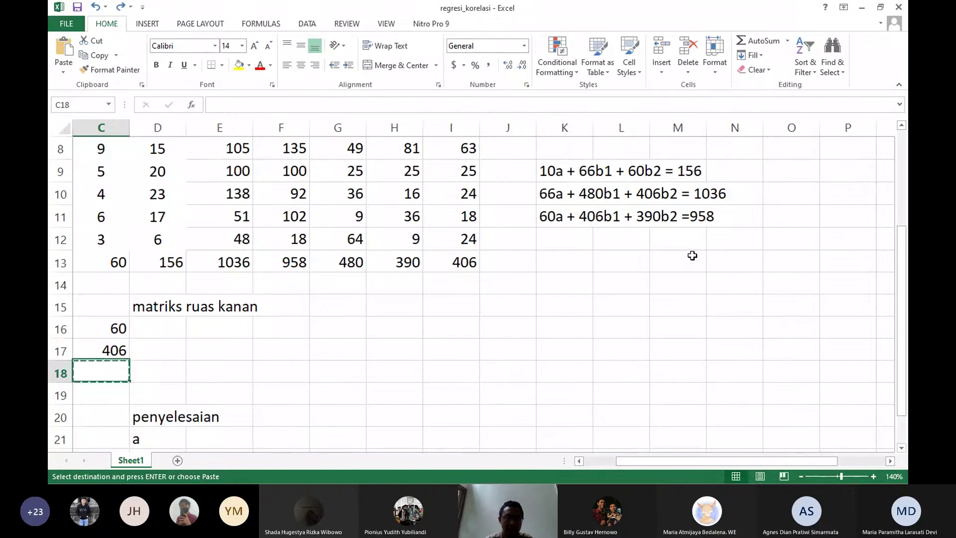
{"action": "key", "text": "Left"}
{"action": "key", "text": "Left"}
{"action": "key", "text": "Right"}
{"action": "key", "text": "Right"}
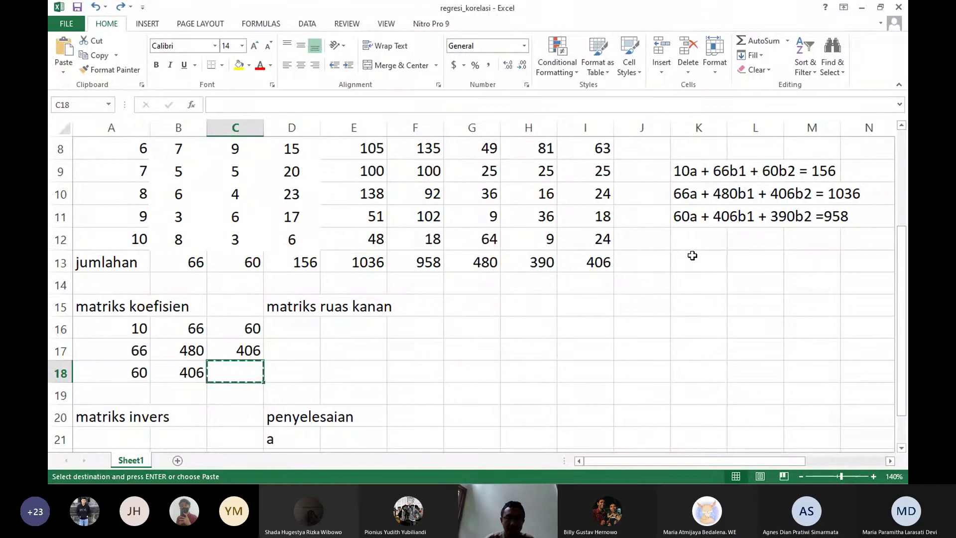
{"action": "type", "text": "390"}
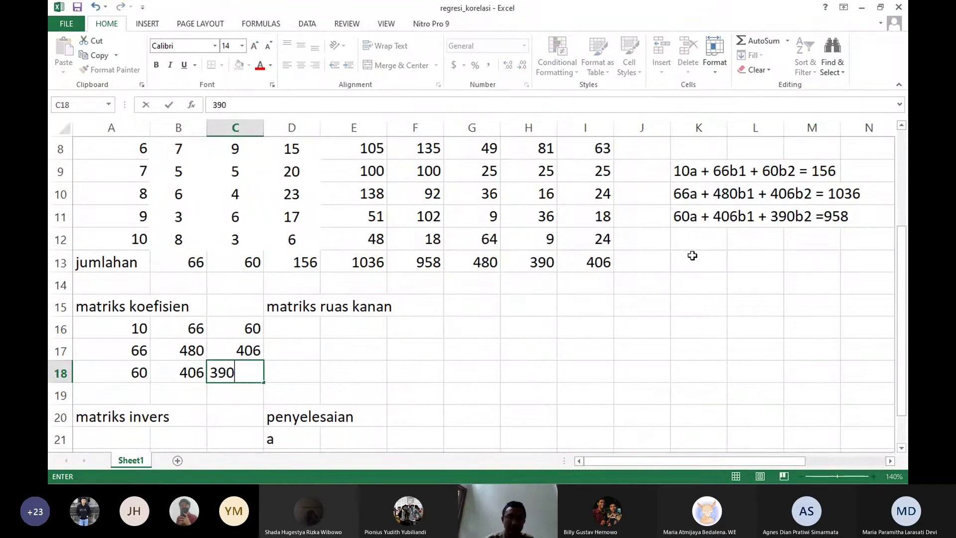
{"action": "key", "text": "Right"}
- Move the "matriks ruas kanan" heading from cell D15 to cell E15
{"action": "key", "text": "Up"}
{"action": "key", "text": "Up"}
{"action": "key", "text": "Up"}
{"action": "key", "text": "ctrl+c"}
{"action": "key", "text": "Right"}
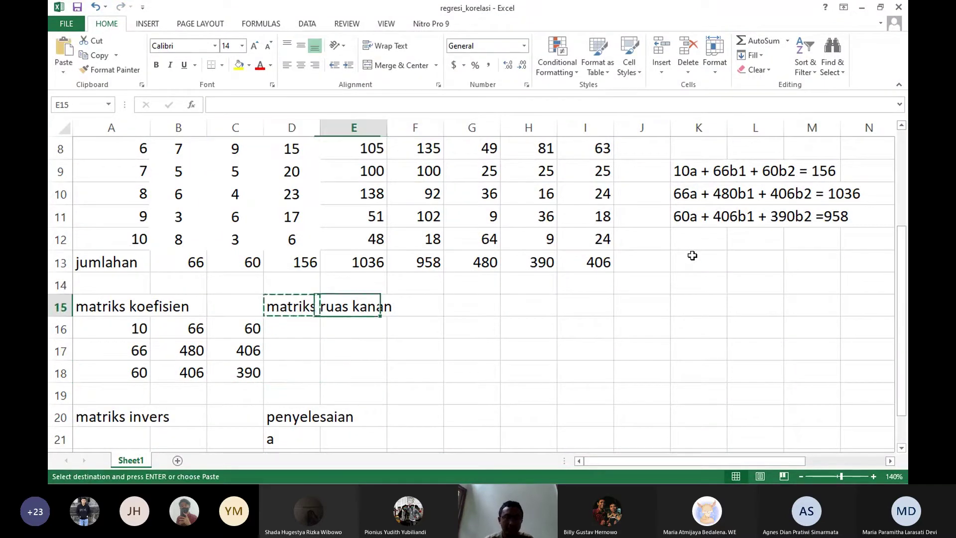
{"action": "key", "text": "Return"}
- Move the "penyelesaian" heading with its labels a, b1 and b2 from D20:D23 to E20:E23
{"action": "key", "text": "Down"}
{"action": "key", "text": "Down"}
{"action": "key", "text": "Down"}
{"action": "key", "text": "Down"}
{"action": "key", "text": "Down"}
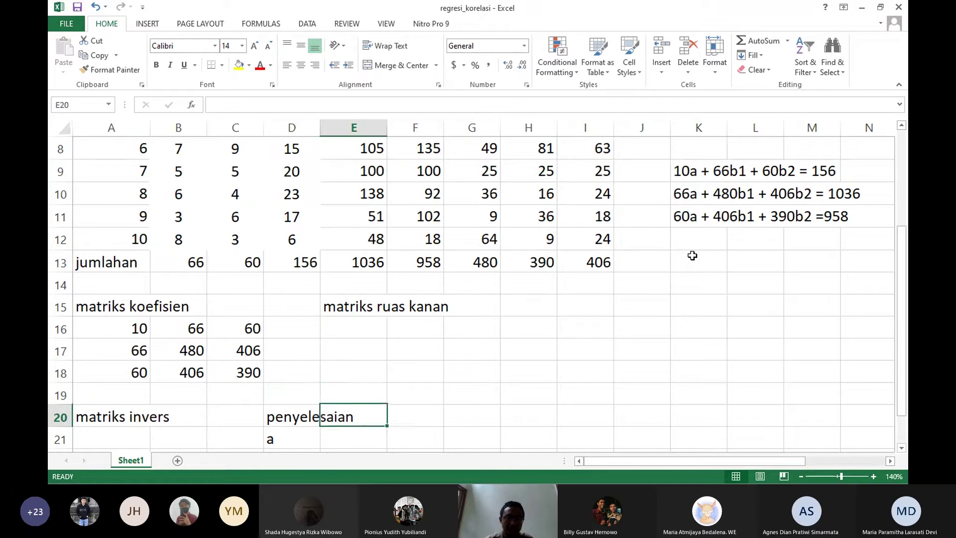
{"action": "key", "text": "Left"}
{"action": "key", "text": "Left"}
{"action": "key", "text": "Right"}
{"action": "key", "text": "shift+Down"}
{"action": "key", "text": "shift+Down"}
{"action": "key", "text": "shift+Down"}
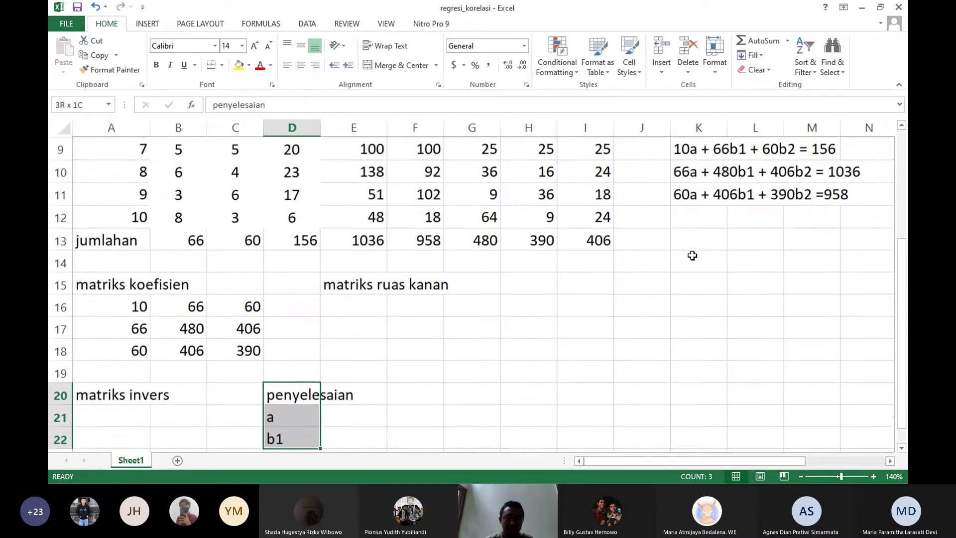
{"action": "key", "text": "ctrl+x"}
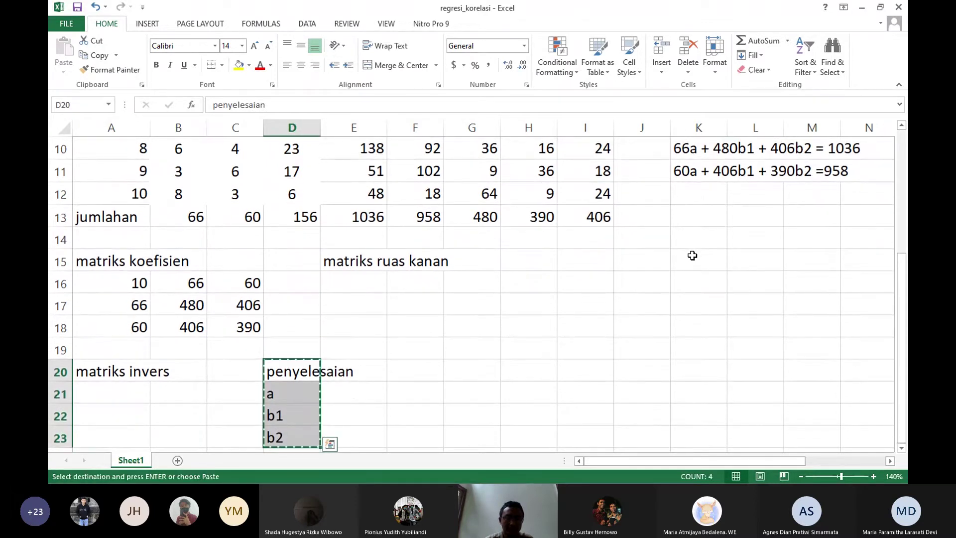
{"action": "key", "text": "Right"}
{"action": "key", "text": "ctrl+v"}
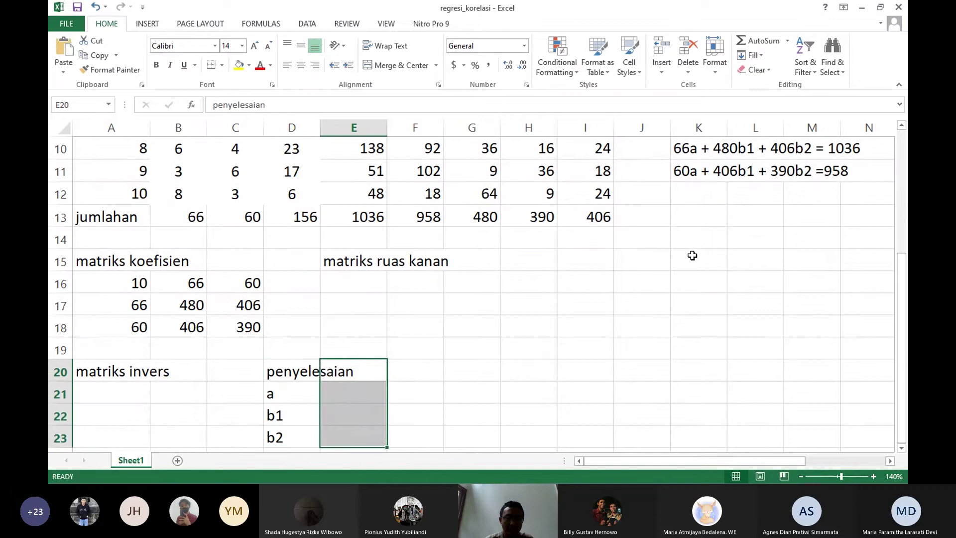
{"action": "key", "text": "Up"}
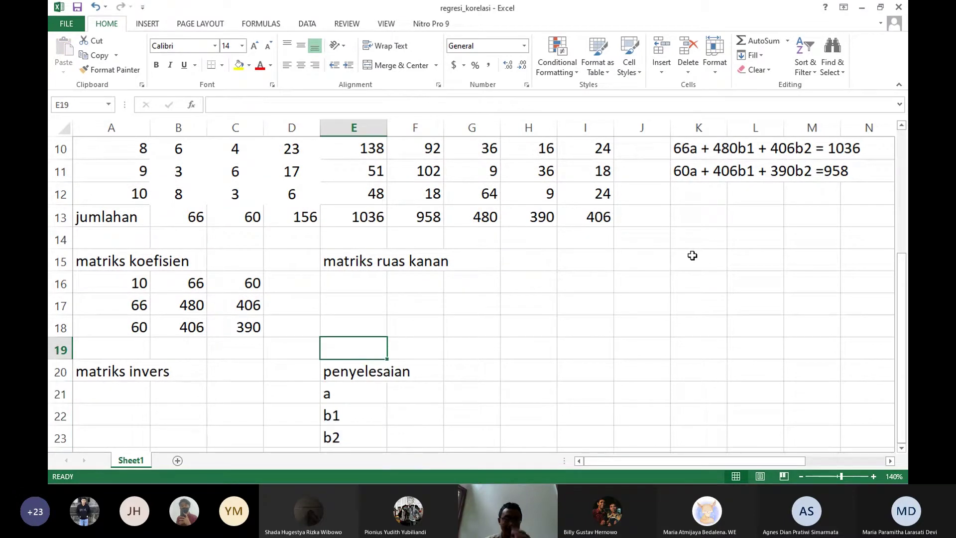
{"action": "key", "text": "Left"}
{"action": "key", "text": "Left"}
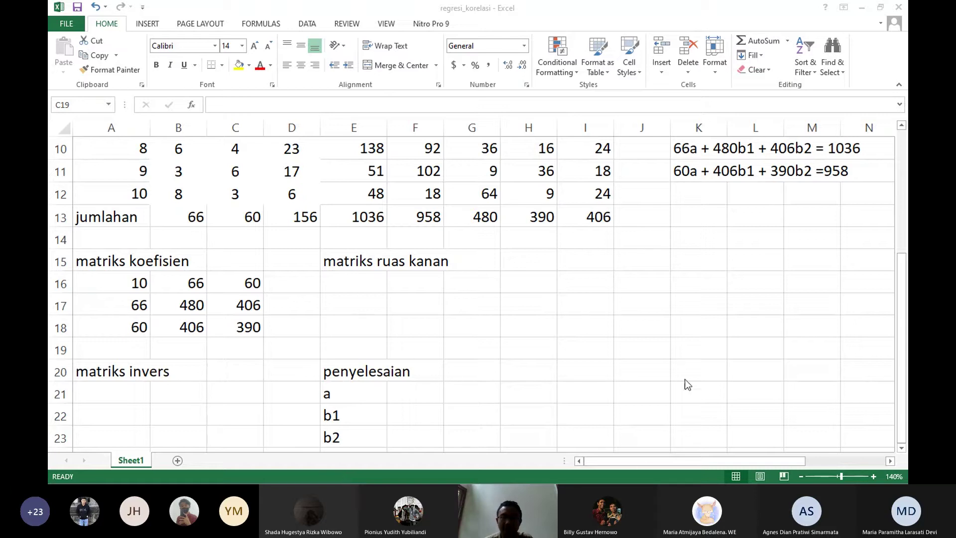
{"action": "left_click", "coordinate": [866, 10]}
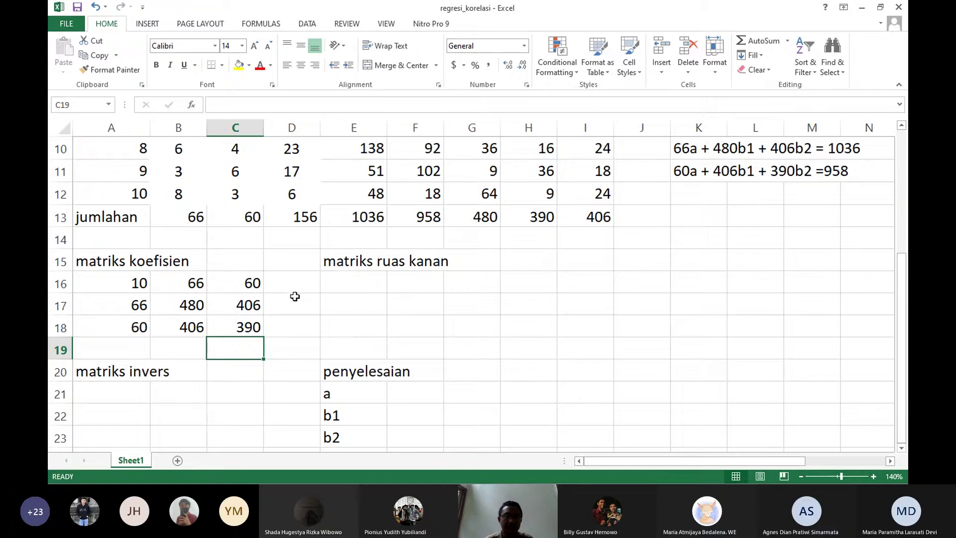
- Fill the right-hand-side matrix in E16:E18 with 156, 1036 and 958
{"action": "left_click", "coordinate": [358, 281]}
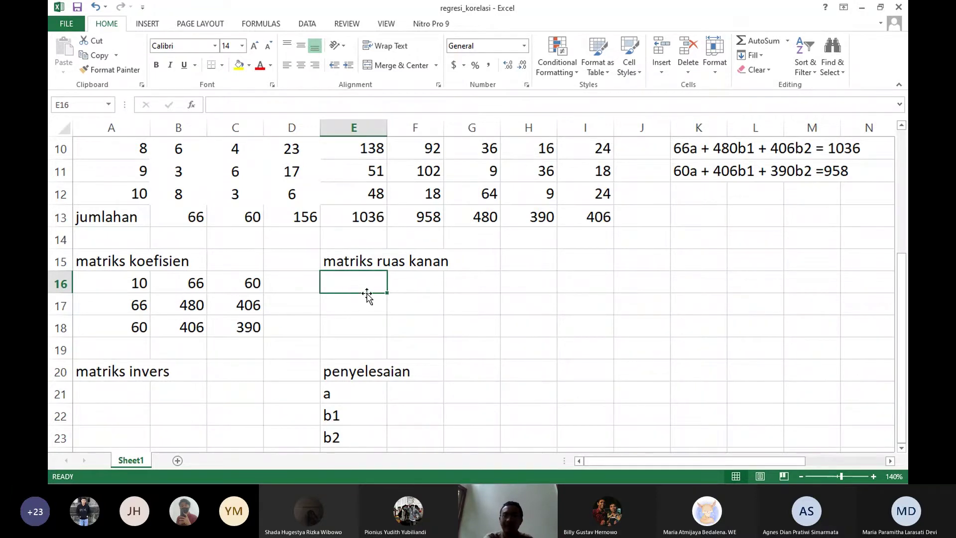
{"action": "scroll", "coordinate": [366, 297], "scroll_direction": "up", "scroll_amount": 2}
{"action": "scroll", "coordinate": [384, 301], "scroll_direction": "down", "scroll_amount": 2}
{"action": "scroll", "coordinate": [387, 304], "scroll_direction": "up", "scroll_amount": 2}
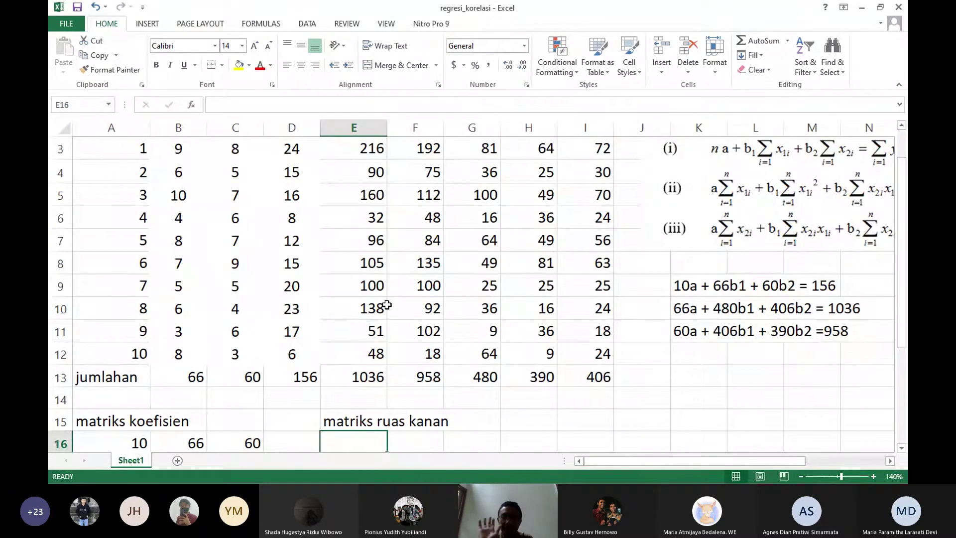
{"action": "type", "text": "156"}
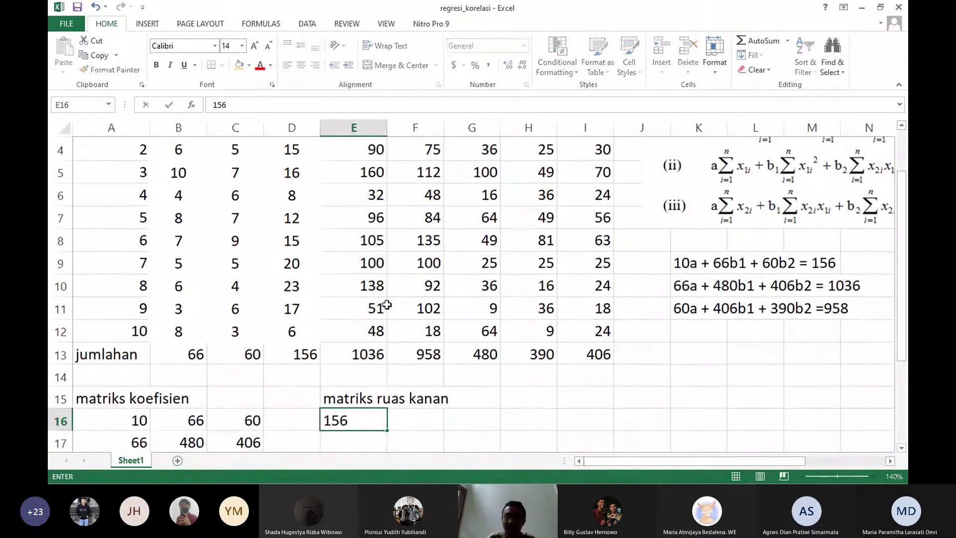
{"action": "key", "text": "Return"}
{"action": "type", "text": "103"}
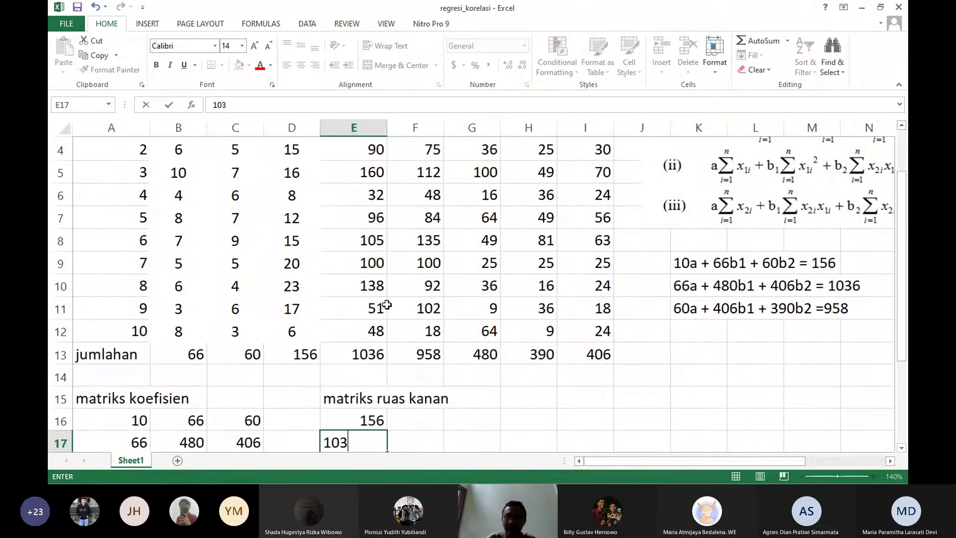
{"action": "type", "text": "6"}
{"action": "key", "text": "Return"}
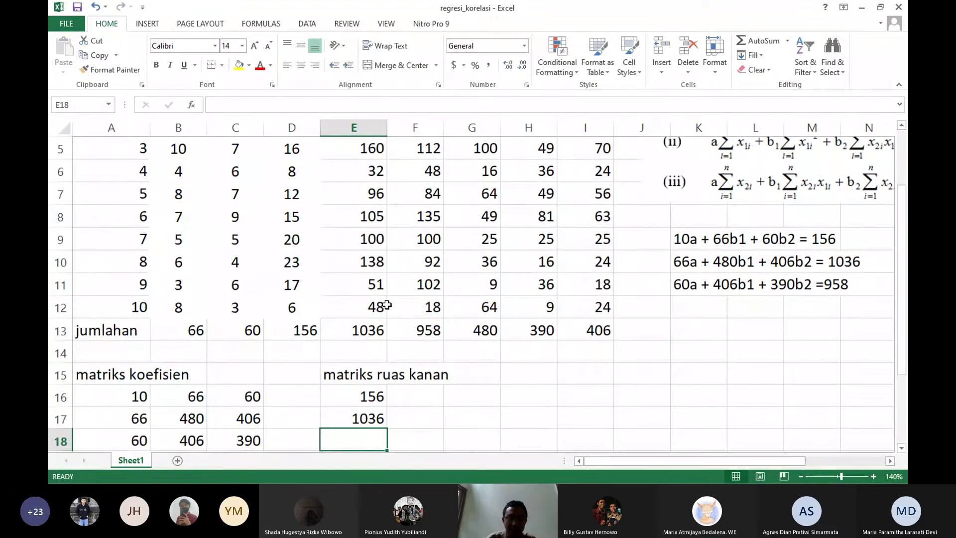
{"action": "type", "text": "958"}
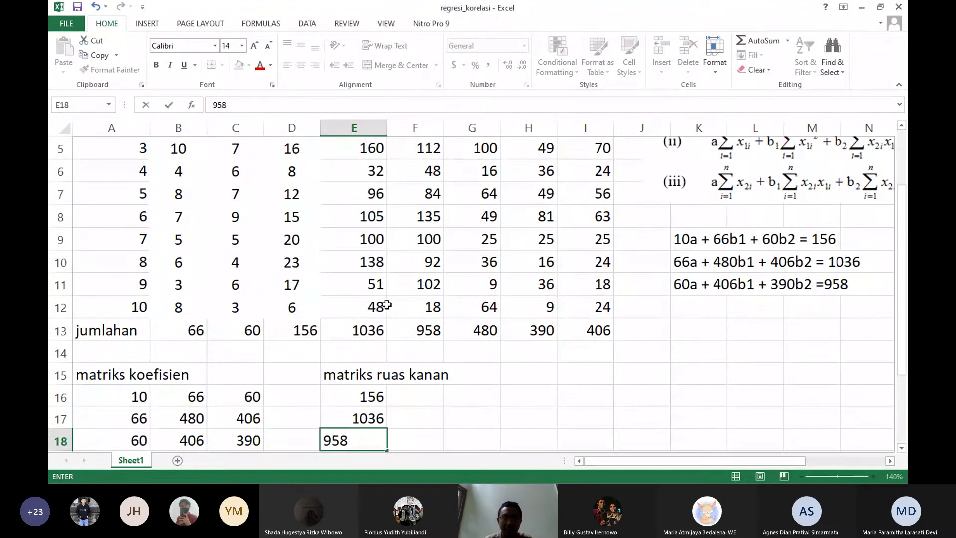
{"action": "key", "text": "Return"}
{"action": "key", "text": "Return"}
{"action": "key", "text": "Return"}
{"action": "type", "text": "a"}
{"action": "key", "text": "Return"}
{"action": "type", "text": "b1"}
{"action": "key", "text": "Left"}
{"action": "key", "text": "Left"}
{"action": "key", "text": "Left"}
{"action": "key", "text": "Left"}
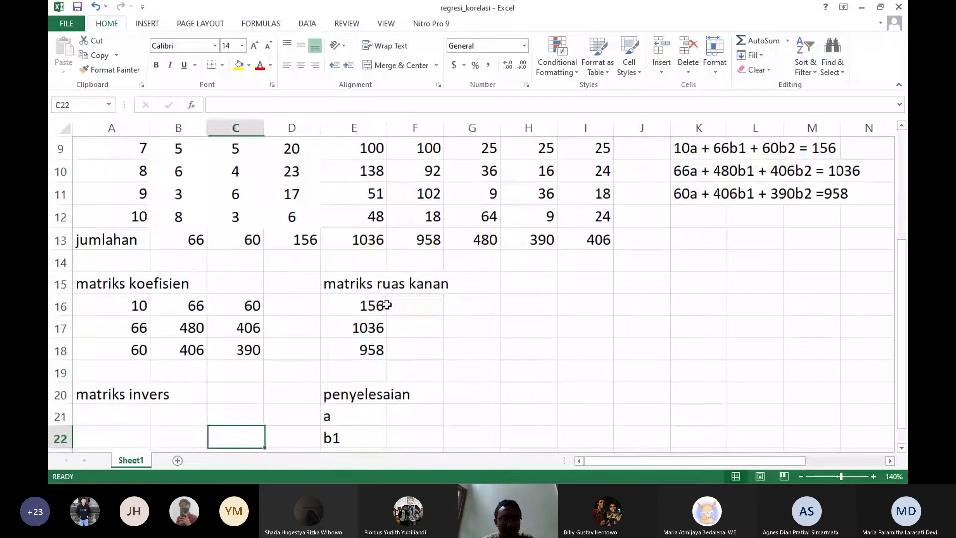
{"action": "key", "text": "Up"}
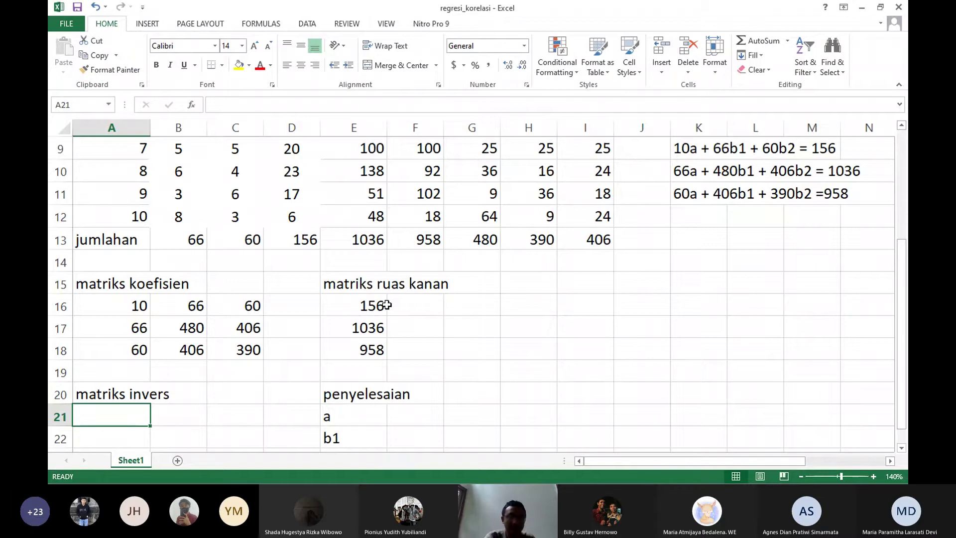
{"action": "left_click_drag", "start_coordinate": [110, 312], "coordinate": [249, 351]}
{"action": "left_click", "coordinate": [249, 351]}
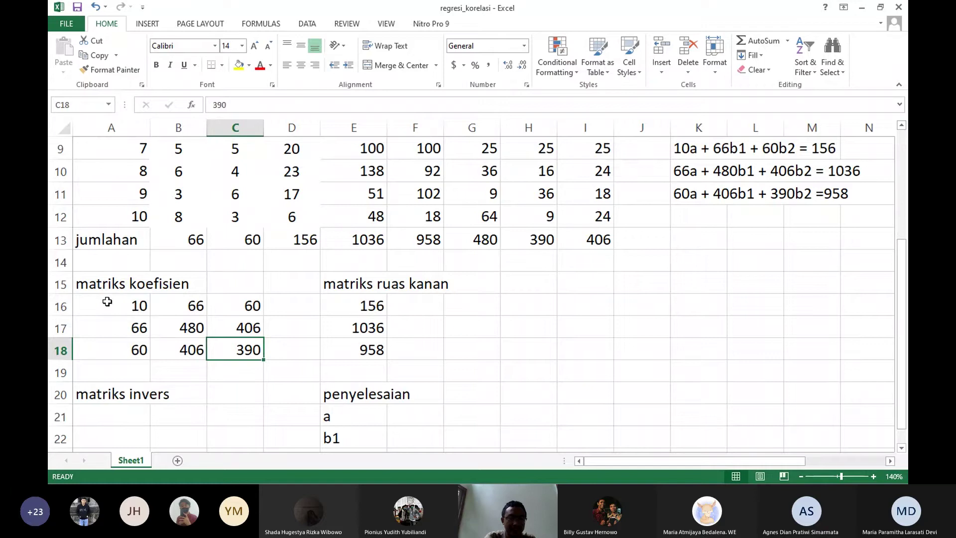
{"action": "left_click_drag", "start_coordinate": [108, 301], "coordinate": [204, 349]}
{"action": "left_click", "coordinate": [213, 349]}
{"action": "left_click", "coordinate": [192, 392]}
{"action": "left_click", "coordinate": [141, 416]}
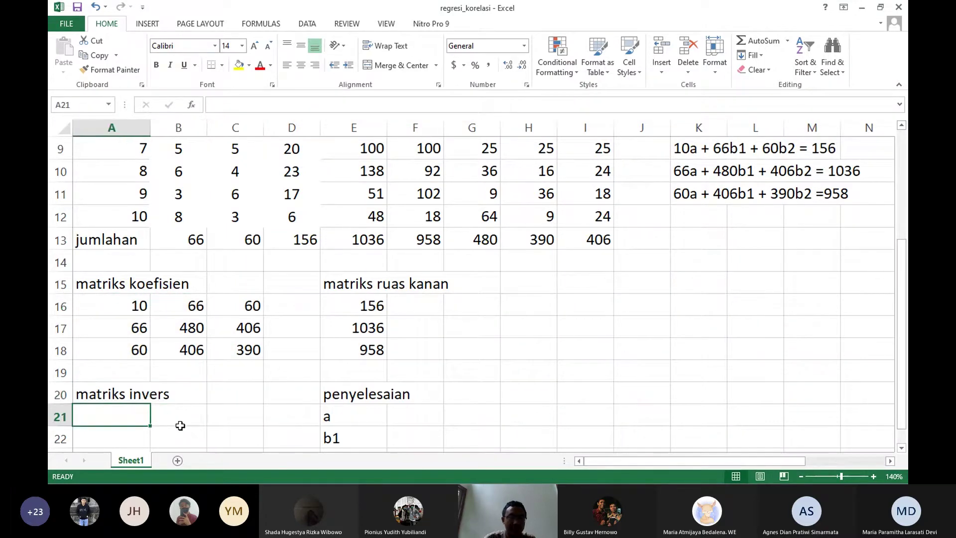
{"action": "scroll", "coordinate": [180, 426], "scroll_direction": "down", "scroll_amount": 1}
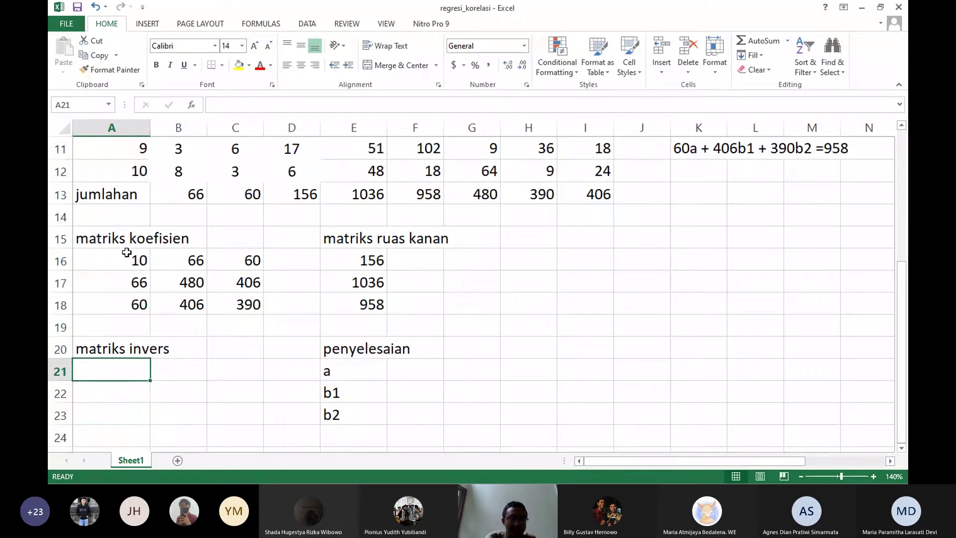
- Begin a note reading "Ctrl+" in cell C20 beside the inverse matrix heading
{"action": "left_click", "coordinate": [220, 349]}
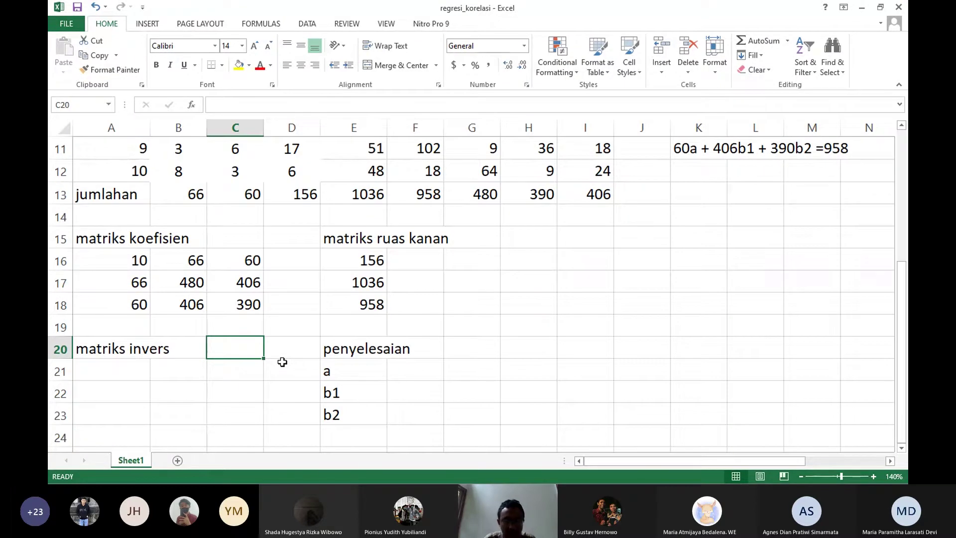
{"action": "type", "text": "Crt"}
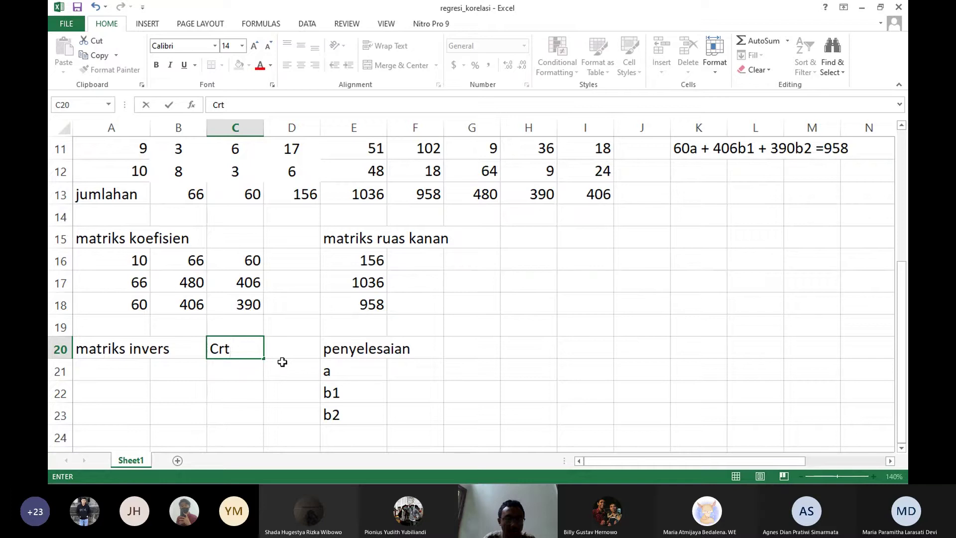
{"action": "key", "text": "BackSpace"}
{"action": "key", "text": "BackSpace"}
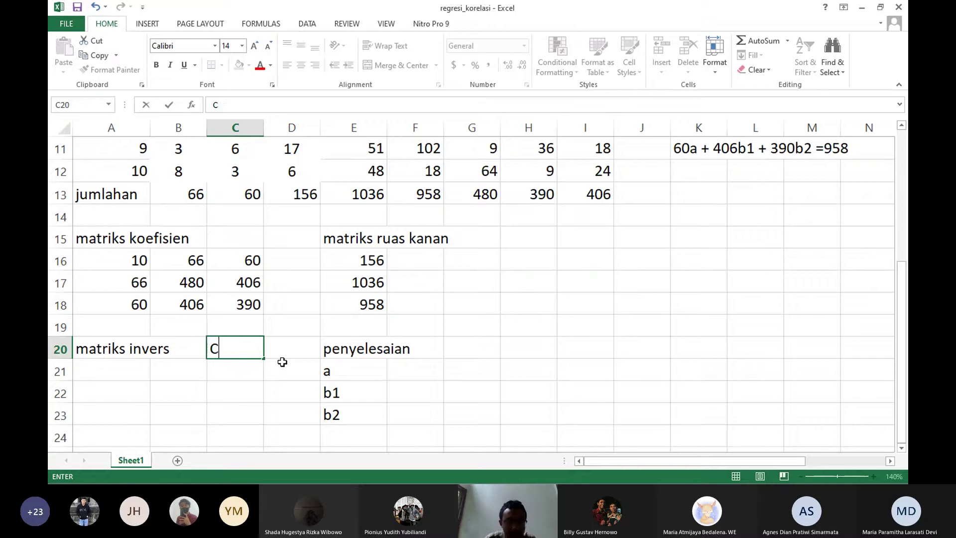
{"action": "type", "text": "trl+"}
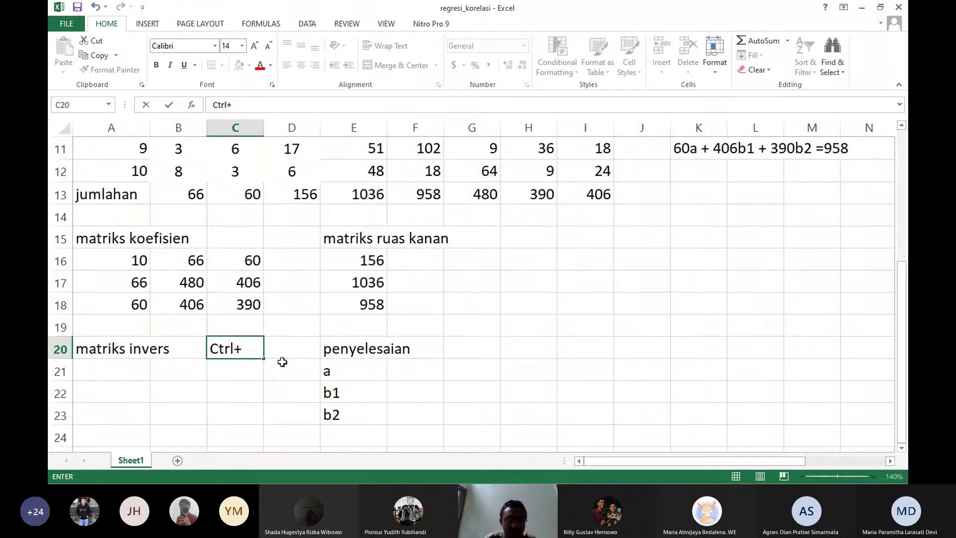
- Replace the inverse matrix heading in cell A20 with "Invers"
{"action": "key", "text": "Left"}
{"action": "key", "text": "Left"}
{"action": "type", "text": "l"}
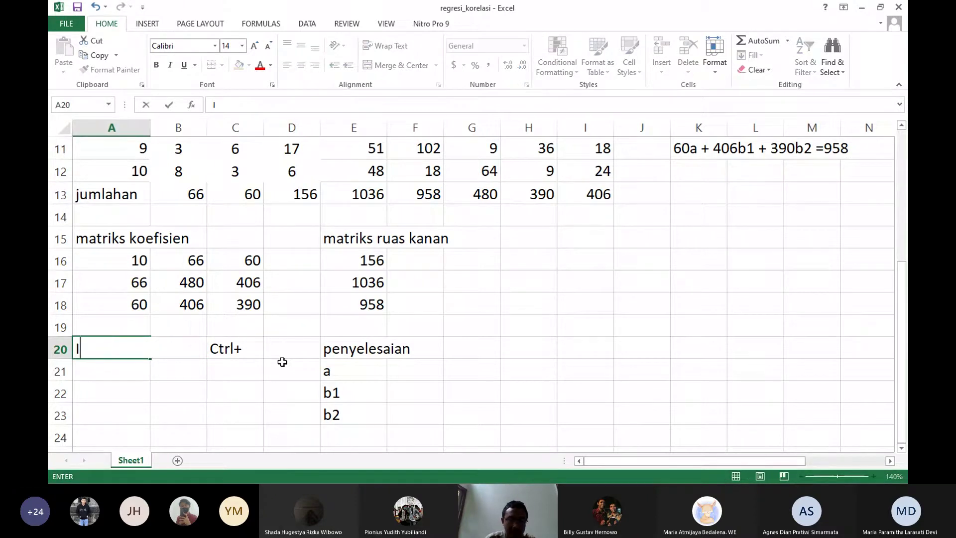
{"action": "type", "text": "nvers"}
{"action": "key", "text": "ctrl+Return"}
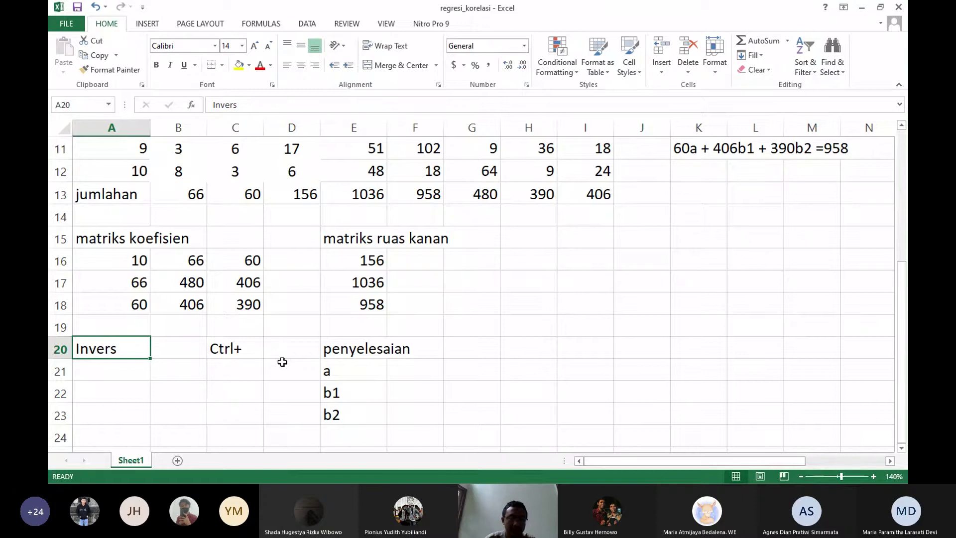
- Clear the partial "Ctrl+" note from cell C20
{"action": "key", "text": "Down"}
{"action": "key", "text": "Right"}
{"action": "key", "text": "Up"}
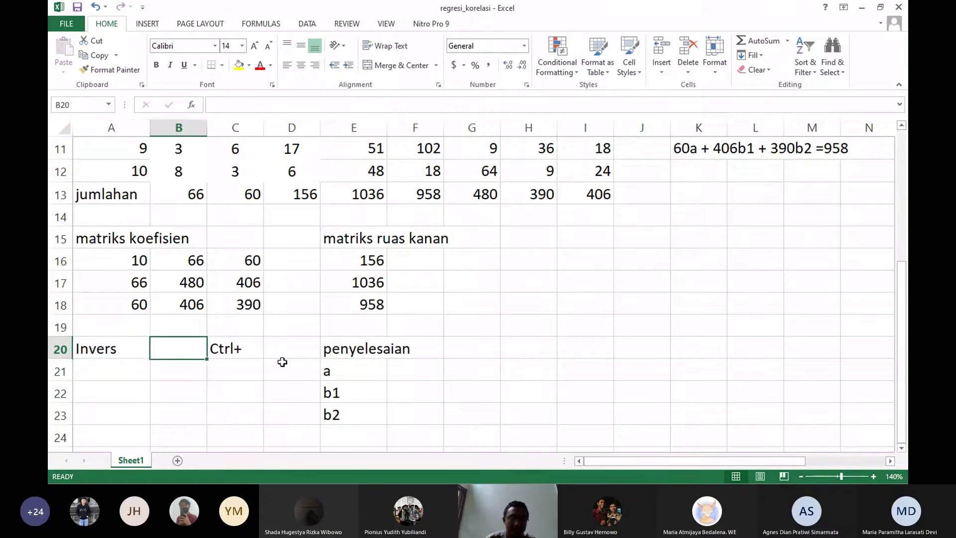
{"action": "key", "text": "Right"}
{"action": "key", "text": "Delete"}
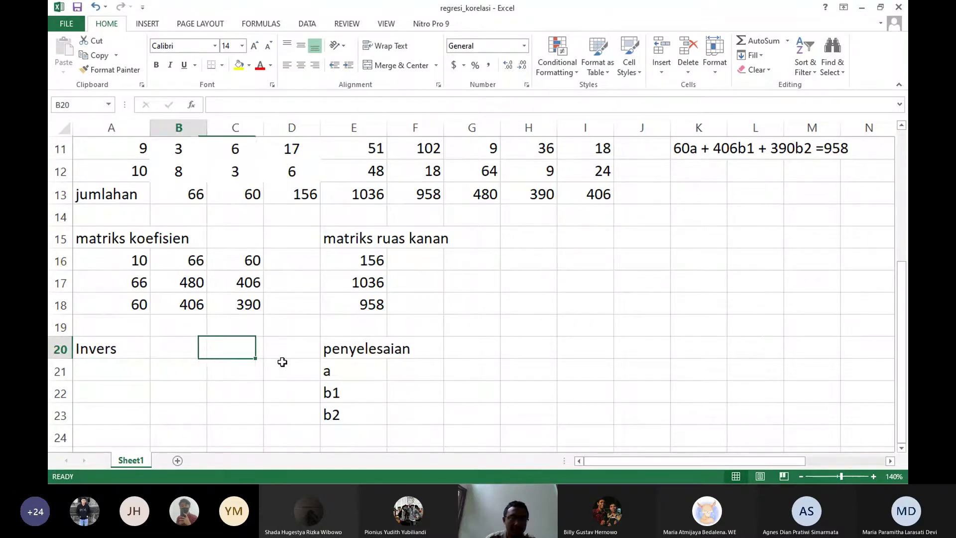
- Enter the note "(Ctrl+Shift+Enter)" in cell B20 next to the Invers heading
{"action": "key", "text": "Left"}
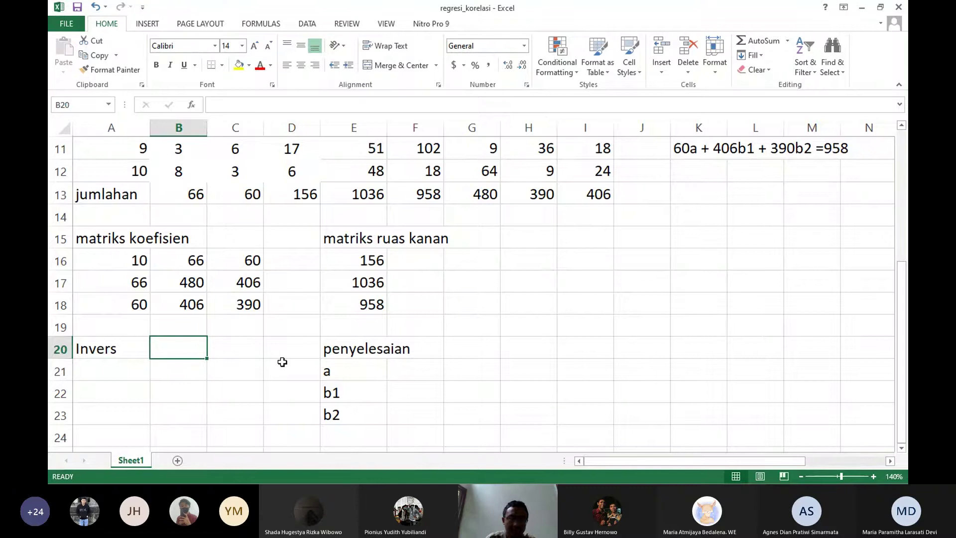
{"action": "type", "text": "()"}
{"action": "key", "text": "BackSpace"}
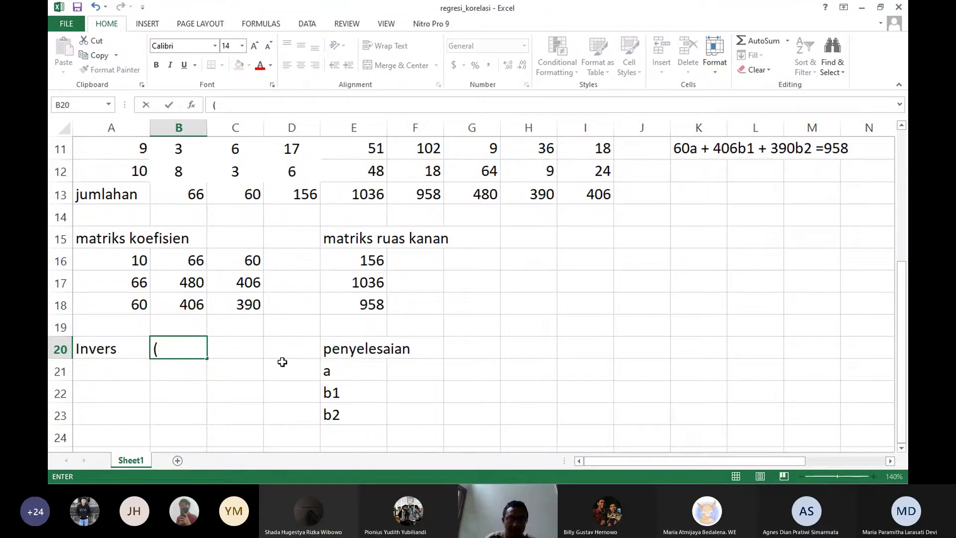
{"action": "type", "text": "Ctrl"}
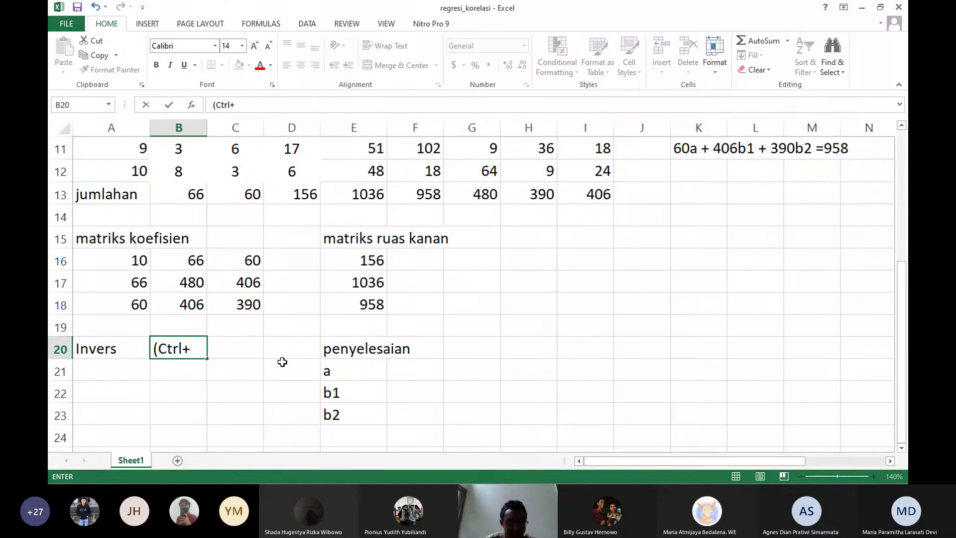
{"action": "type", "text": "+Shi"}
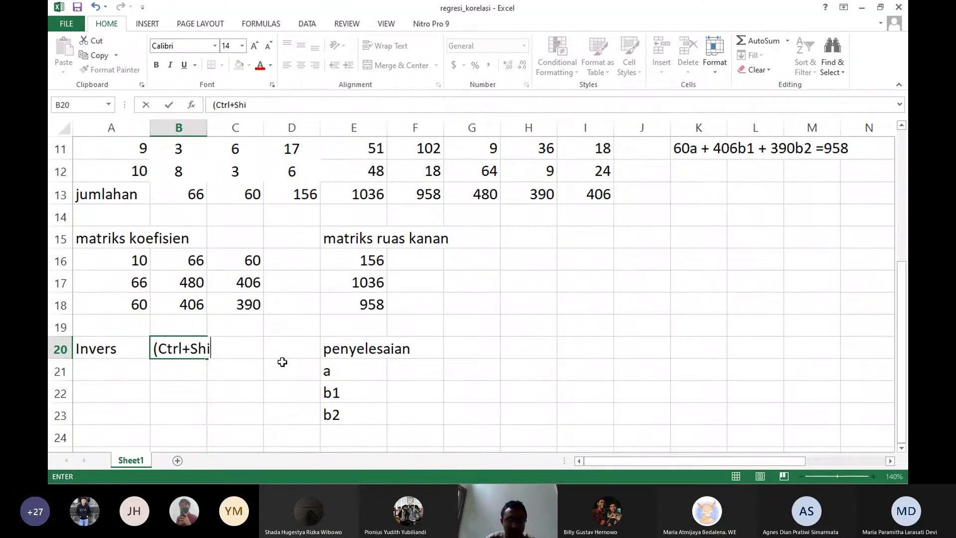
{"action": "type", "text": "ft+"}
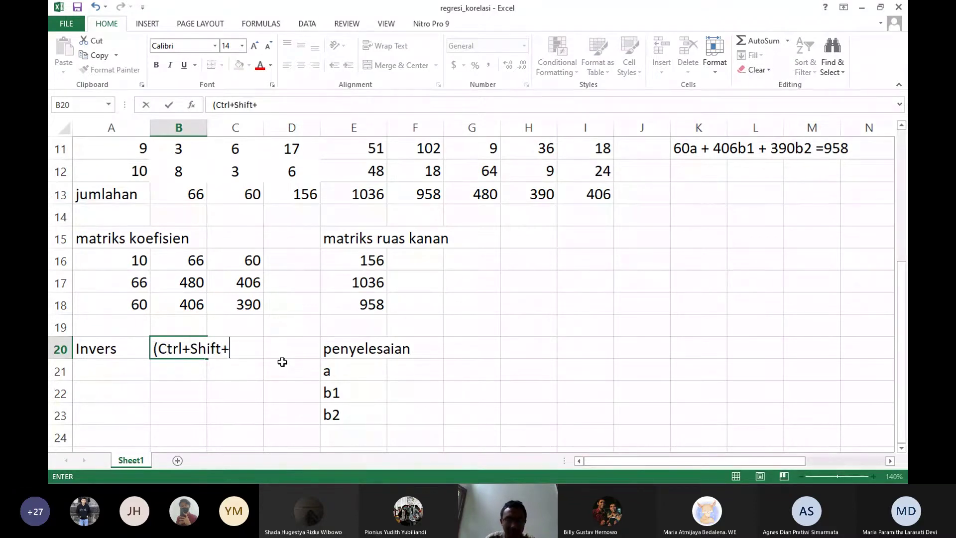
{"action": "type", "text": "Enter)"}
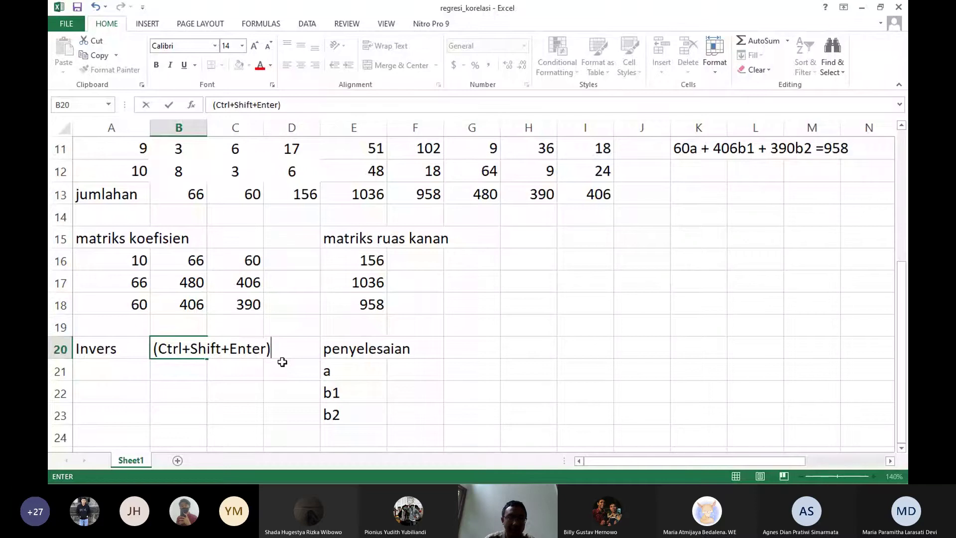
{"action": "key", "text": "Right"}
{"action": "key", "text": "Right"}
{"action": "key", "text": "Right"}
{"action": "key", "text": "Right"}
{"action": "key", "text": "Right"}
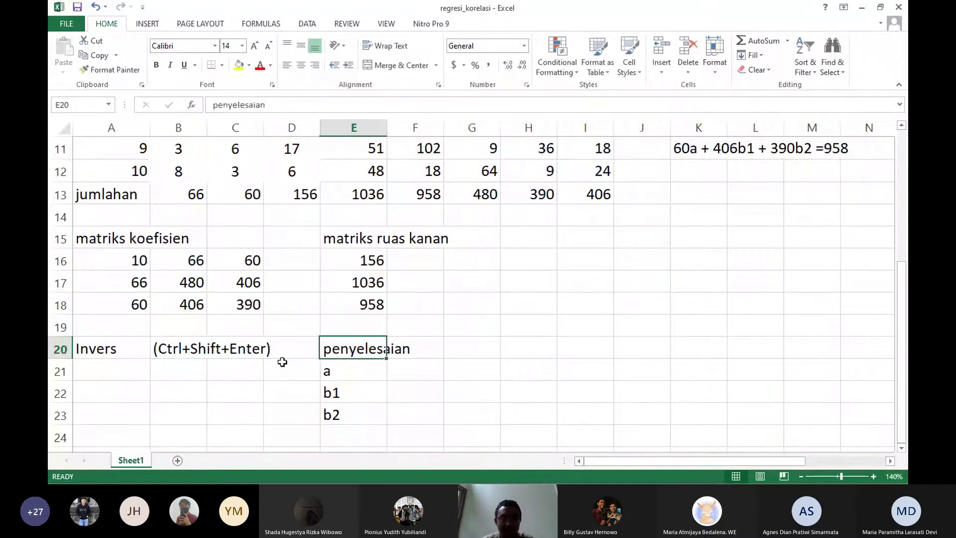
{"action": "key", "text": "Left"}
{"action": "key", "text": "Left"}
{"action": "key", "text": "Left"}
{"action": "key", "text": "Left"}
{"action": "key", "text": "Left"}
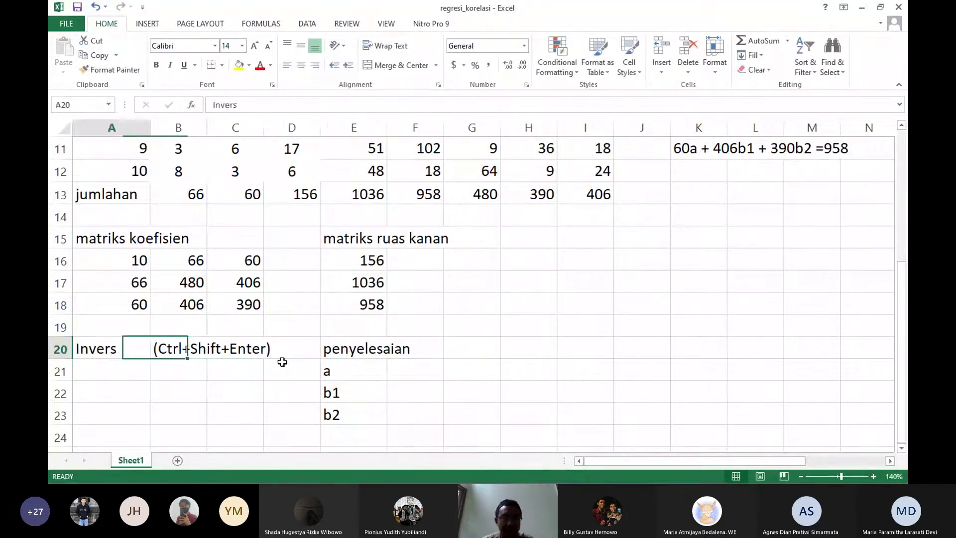
- Copy the "(Ctrl+Shift+Enter)" note from cell B20 to cell G20 beside the penyelesaian heading
{"action": "key", "text": "ctrl+c"}
{"action": "key", "text": "Right"}
{"action": "key", "text": "Right"}
{"action": "key", "text": "Right"}
{"action": "key", "text": "Right"}
{"action": "key", "text": "Right"}
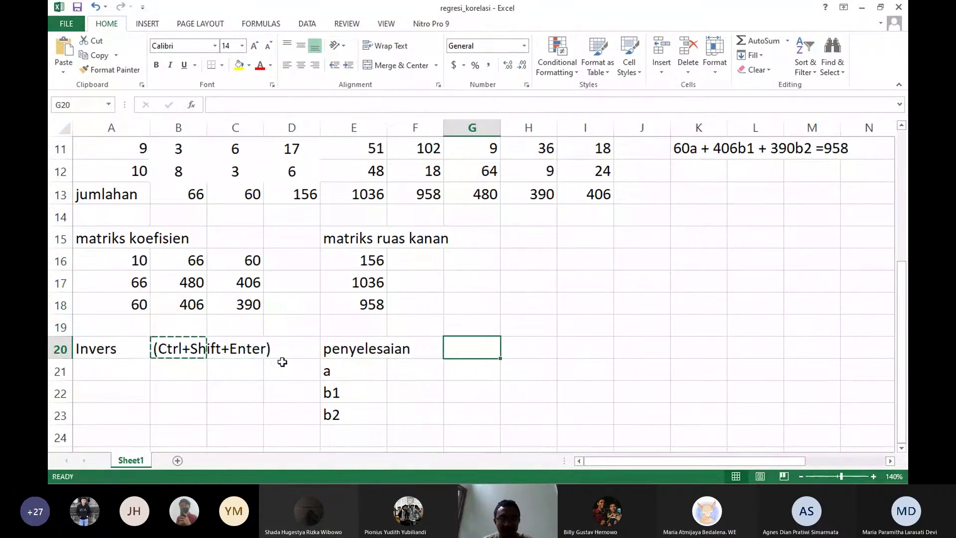
{"action": "key", "text": "ctrl+v"}
- Examine the 3×3 extent of the coefficient matrix in A16:C18 as the model for the inverse matrix's size
{"action": "key", "text": "Left"}
{"action": "key", "text": "Left"}
{"action": "key", "text": "Left"}
{"action": "key", "text": "Left"}
{"action": "key", "text": "Left"}
{"action": "key", "text": "Left"}
{"action": "key", "text": "Down"}
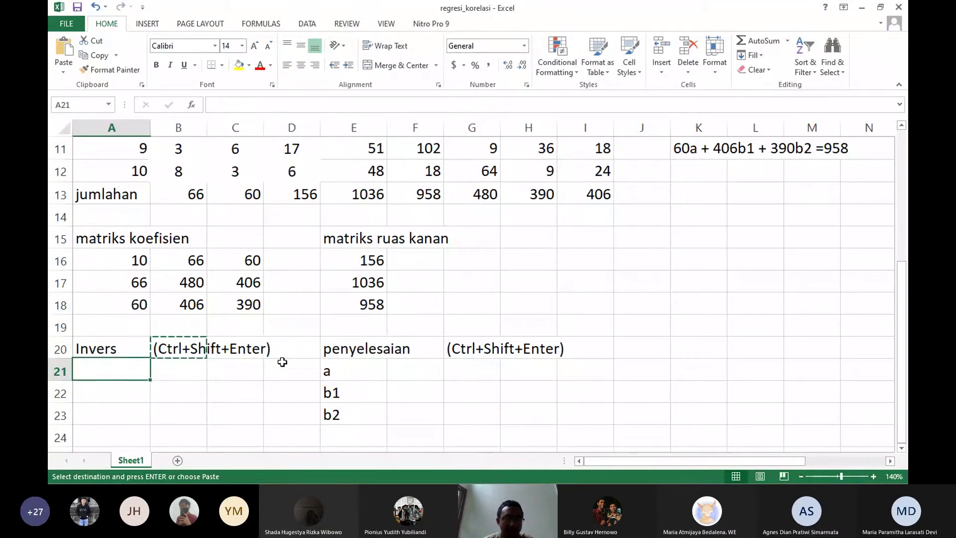
{"action": "key", "text": "Up"}
{"action": "key", "text": "Up"}
{"action": "key", "text": "Up"}
{"action": "key", "text": "Up"}
{"action": "key", "text": "Up"}
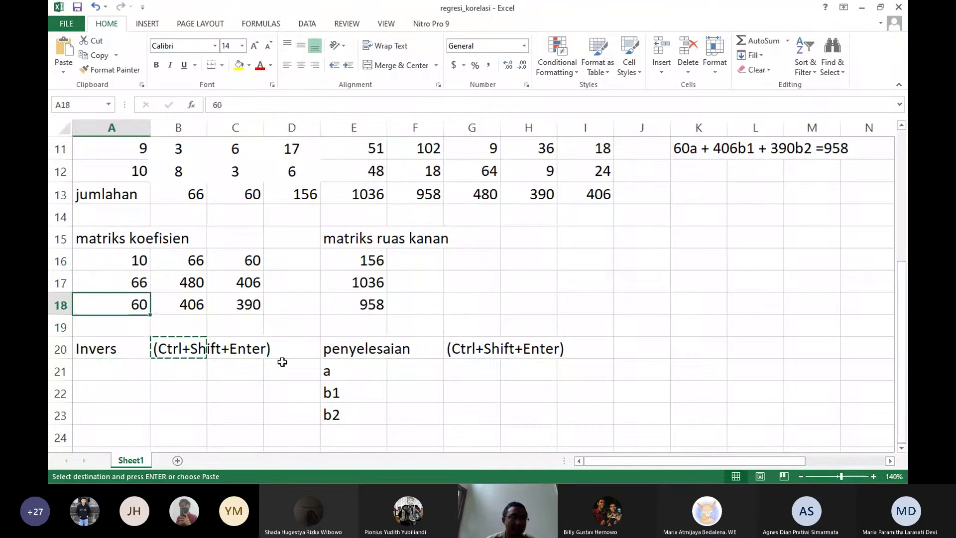
{"action": "key", "text": "shift+Right"}
{"action": "key", "text": "shift+Right"}
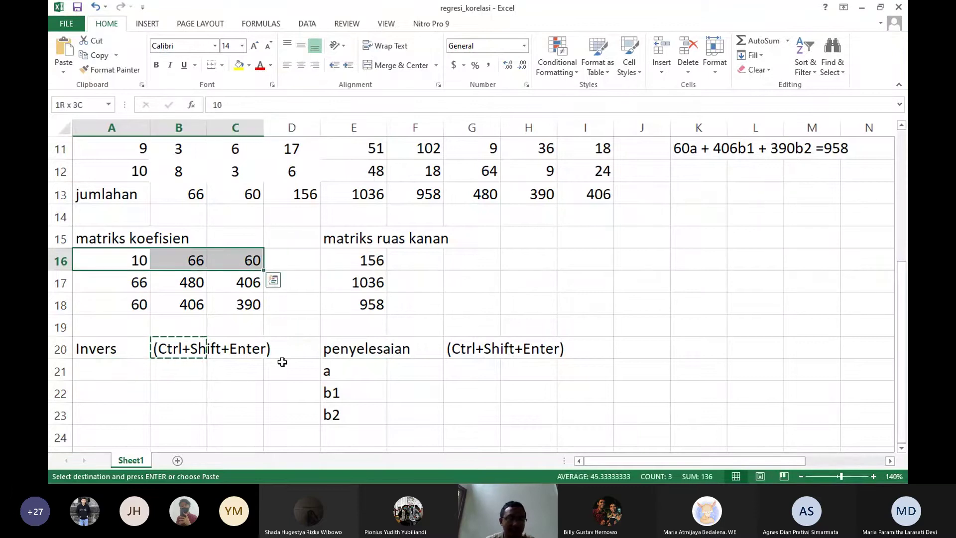
{"action": "key", "text": "shift+Down"}
{"action": "key", "text": "shift+Down"}
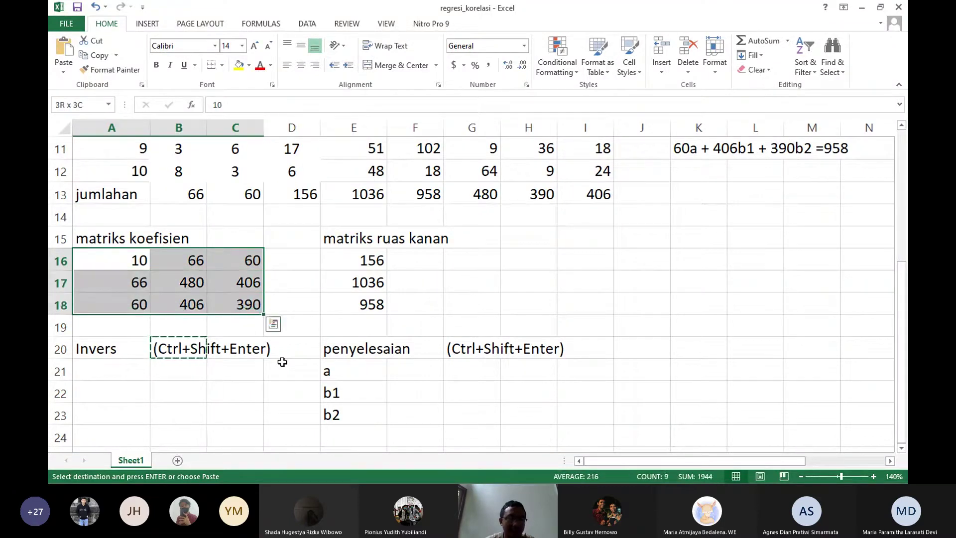
- Fill A21:C23 with the inverse of the coefficient matrix using the array formula =MINVERSE(A16:C18)
{"action": "key", "text": "Down"}
{"action": "key", "text": "Down"}
{"action": "key", "text": "Down"}
{"action": "key", "text": "Down"}
{"action": "key", "text": "Down"}
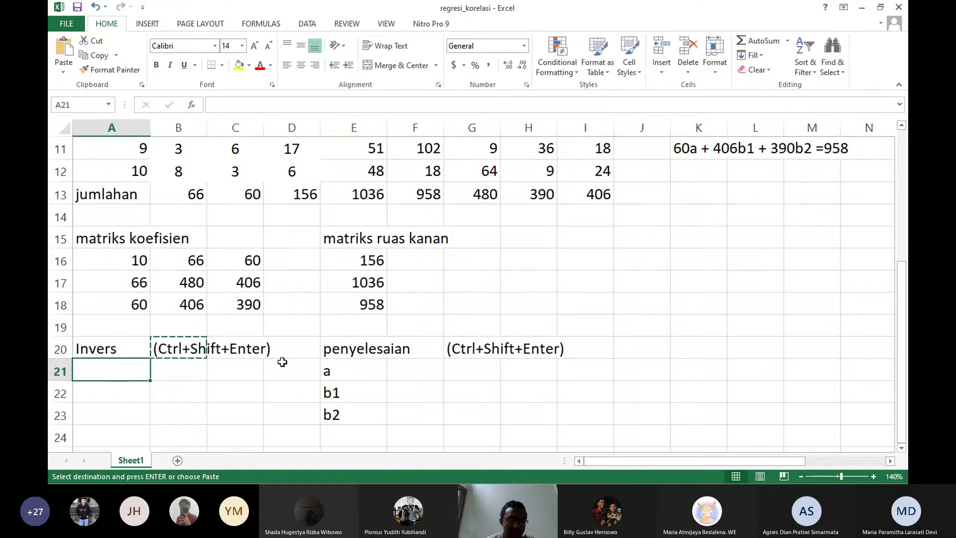
{"action": "key", "text": "shift+Right"}
{"action": "key", "text": "shift+Right"}
{"action": "key", "text": "shift+Down"}
{"action": "key", "text": "shift+Down"}
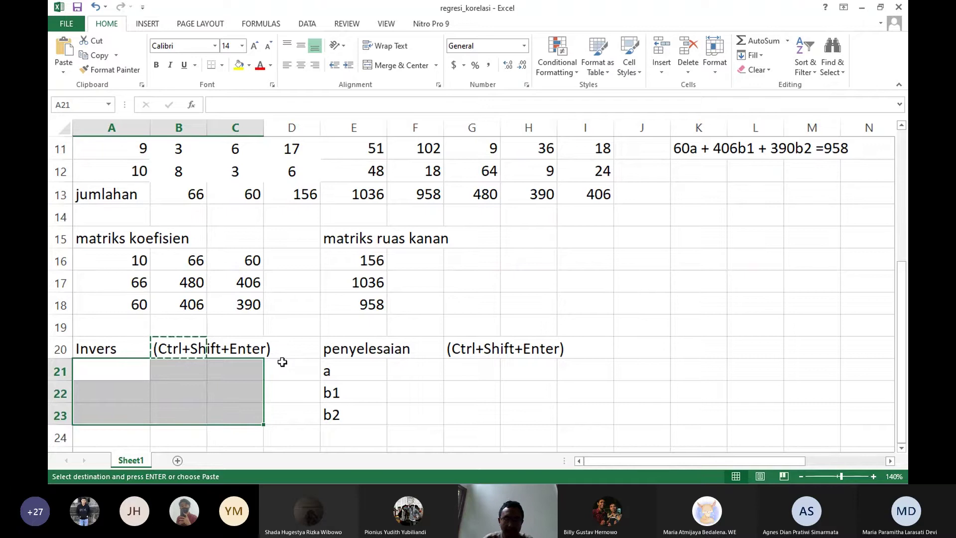
{"action": "type", "text": "="}
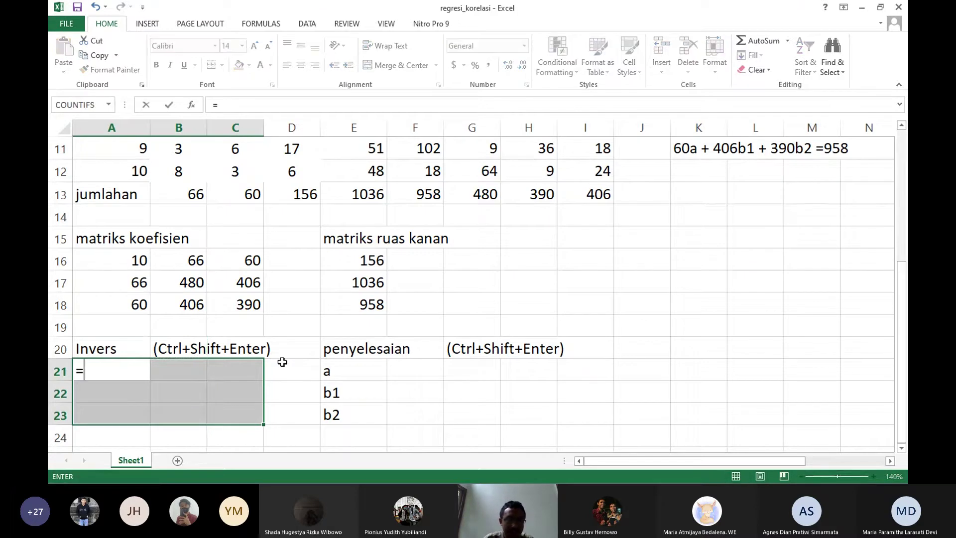
{"action": "type", "text": "m"}
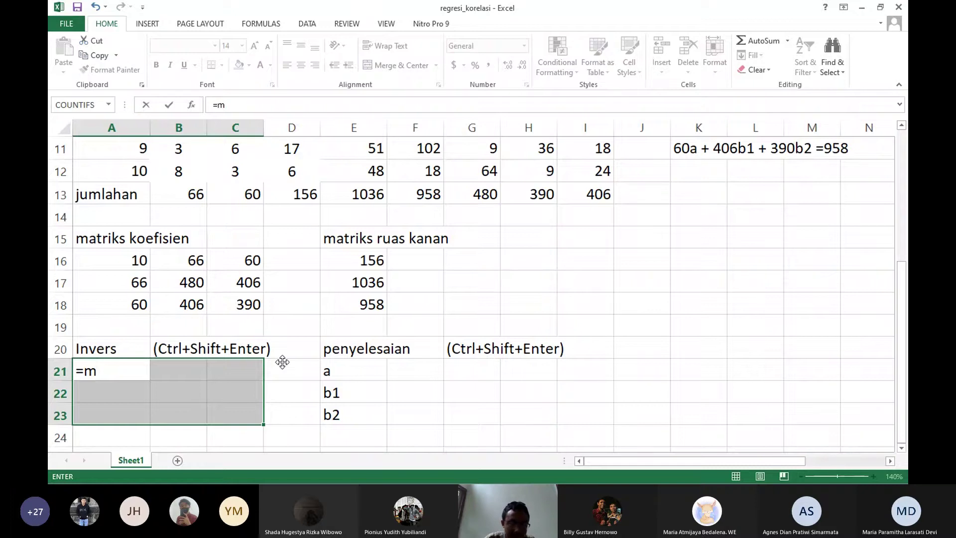
{"action": "type", "text": "i"}
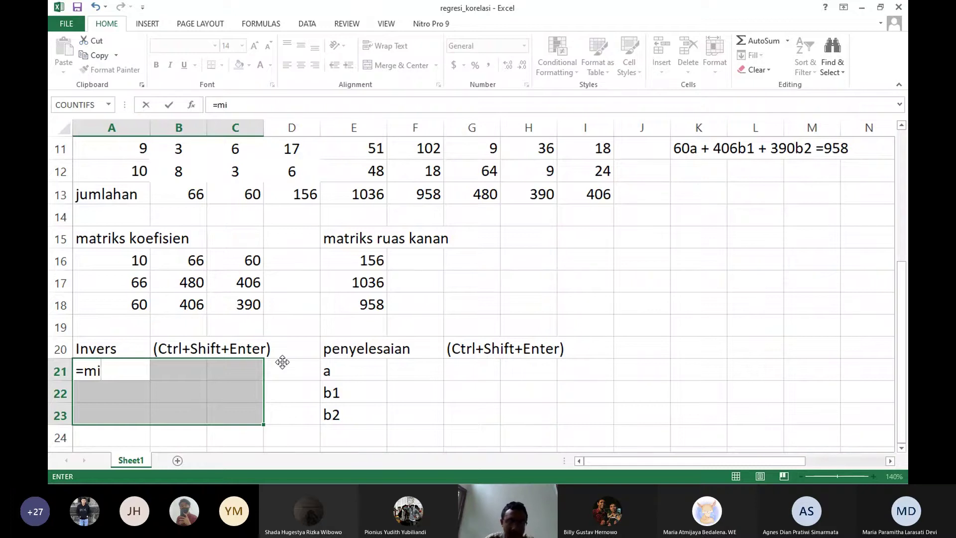
{"action": "type", "text": "nverse"}
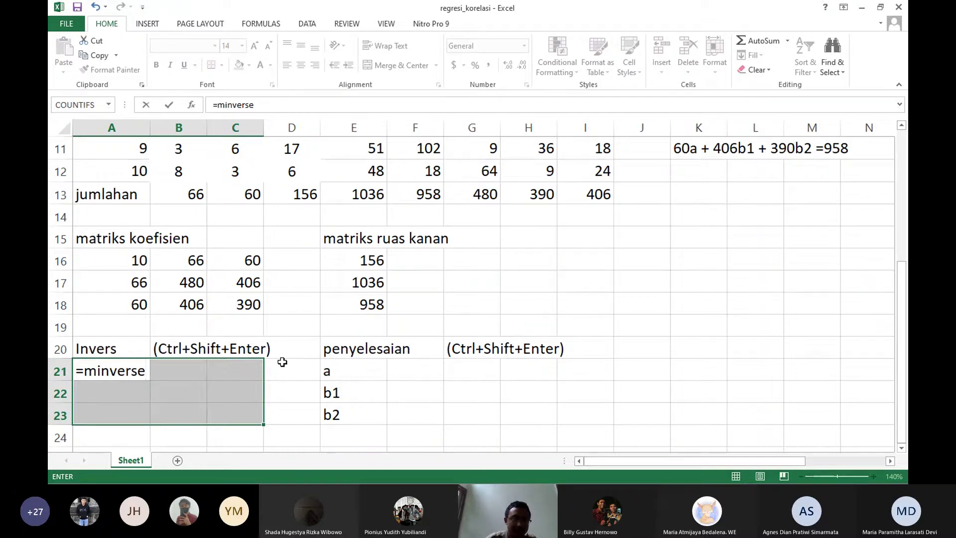
{"action": "type", "text": "("}
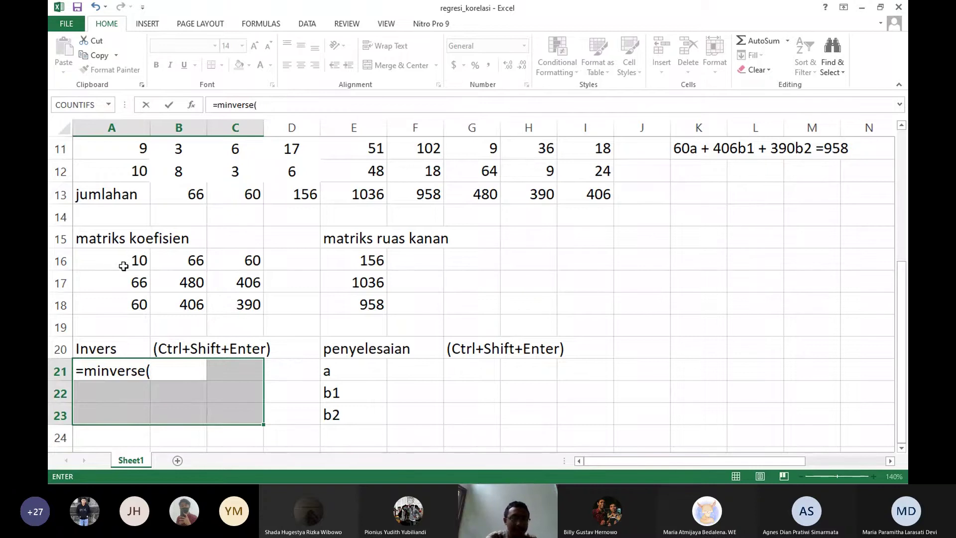
{"action": "left_click_drag", "start_coordinate": [119, 260], "coordinate": [217, 300]}
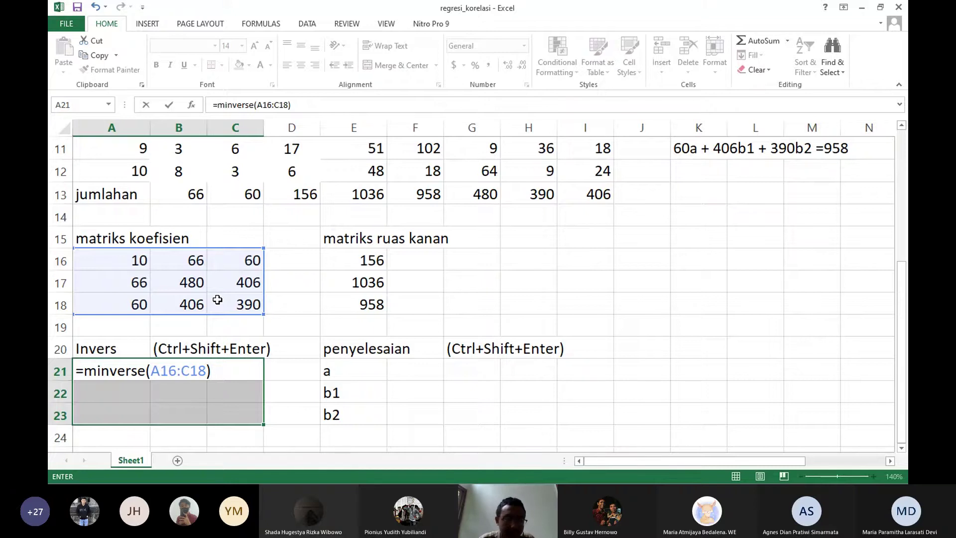
{"action": "key", "text": "ctrl+shift+Return"}
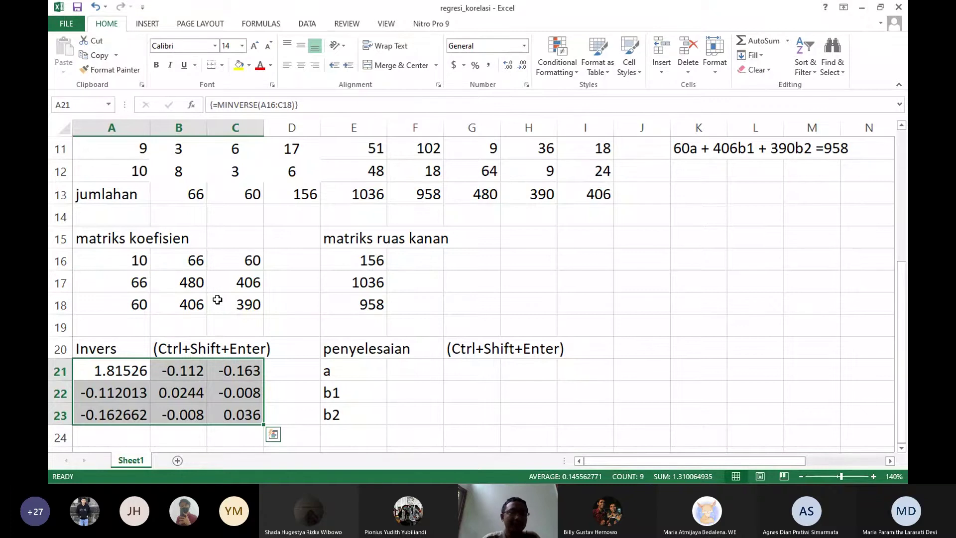
- Calculate a, b1 and b2 in F21:F23 with the array formula =MMULT(A21:C23,E16:E18)
{"action": "scroll", "coordinate": [217, 301], "scroll_direction": "up", "scroll_amount": 2}
{"action": "scroll", "coordinate": [215, 308], "scroll_direction": "down", "scroll_amount": 5}
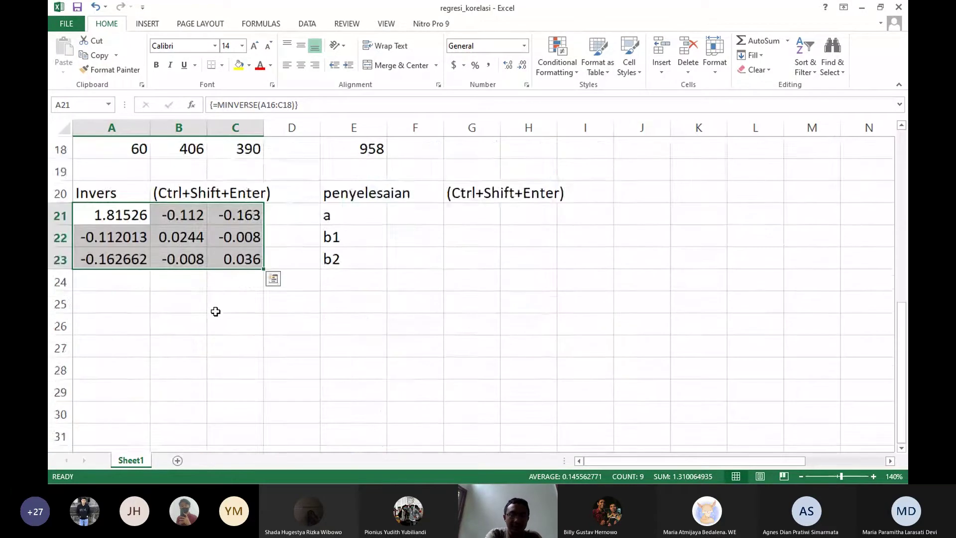
{"action": "scroll", "coordinate": [490, 279], "scroll_direction": "up", "scroll_amount": 2}
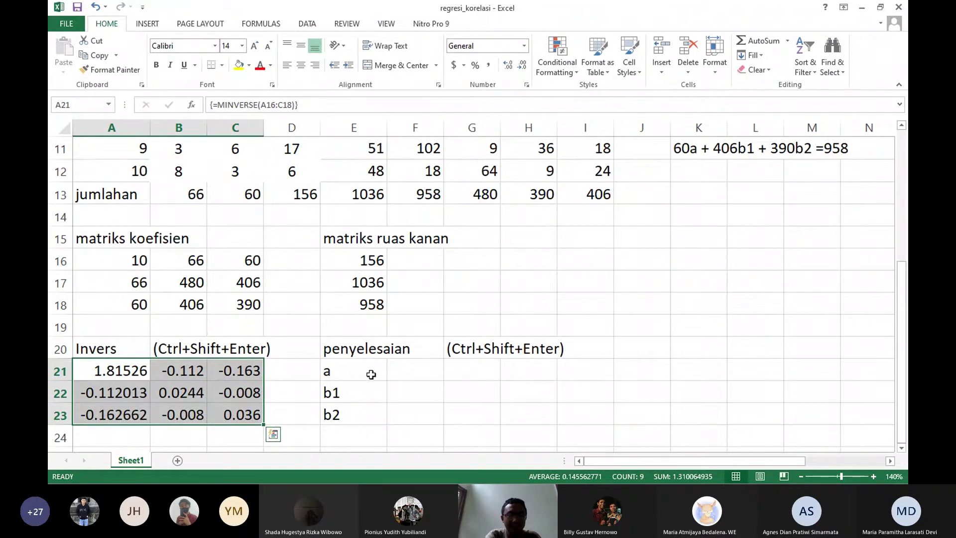
{"action": "left_click", "coordinate": [435, 372]}
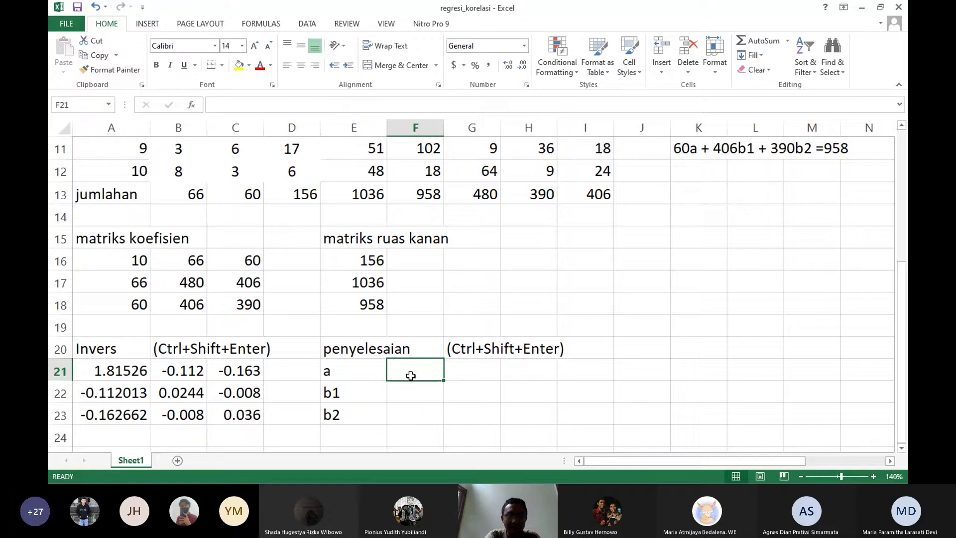
{"action": "left_click_drag", "start_coordinate": [427, 368], "coordinate": [428, 421]}
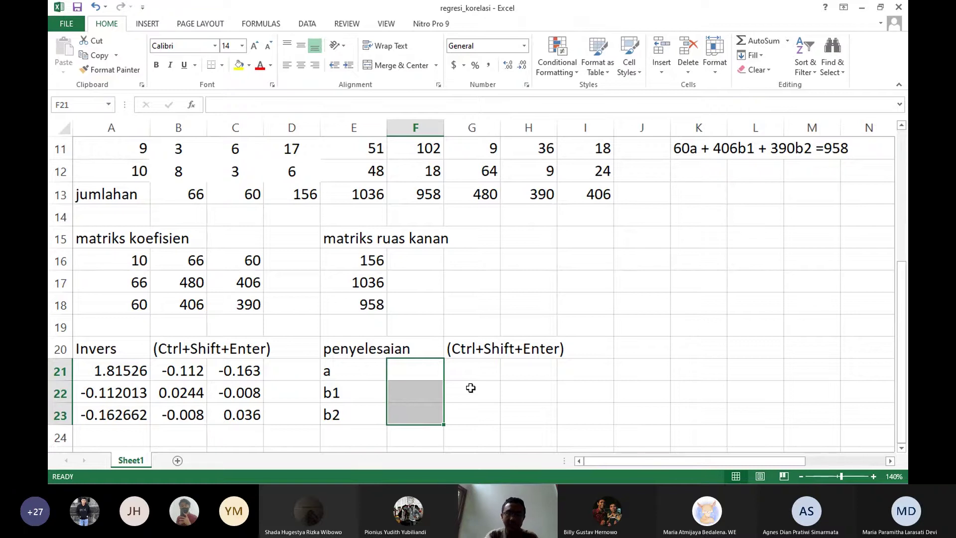
{"action": "type", "text": "="}
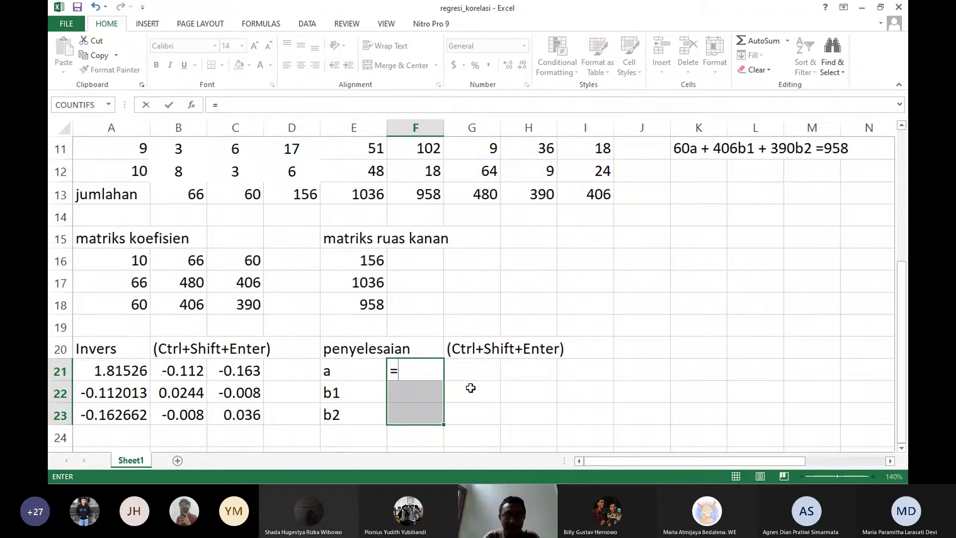
{"action": "type", "text": "m"}
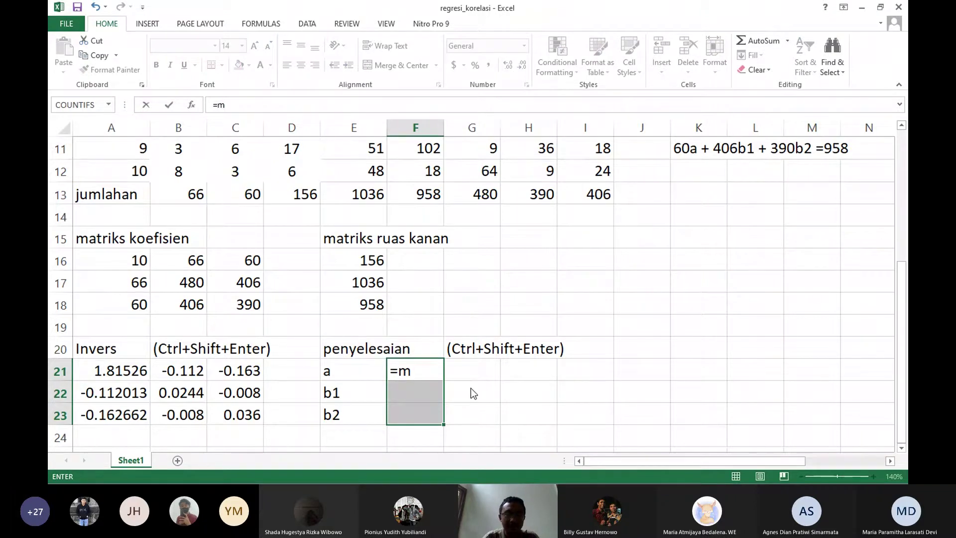
{"action": "type", "text": "mu"}
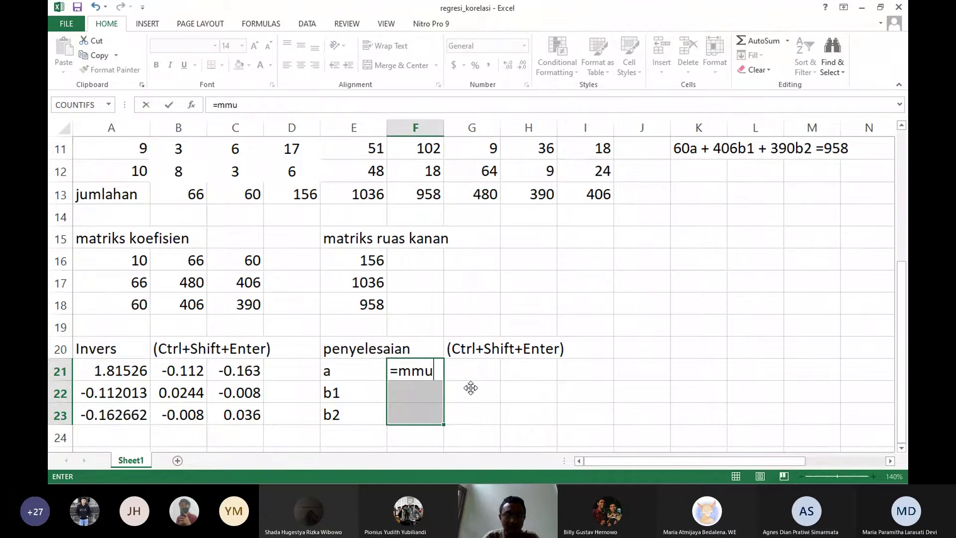
{"action": "type", "text": "lt"}
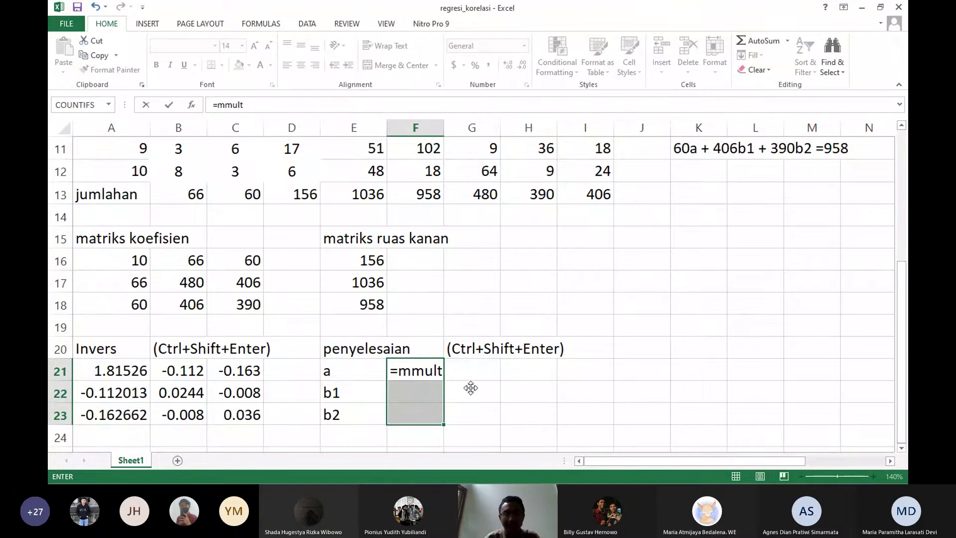
{"action": "type", "text": "("}
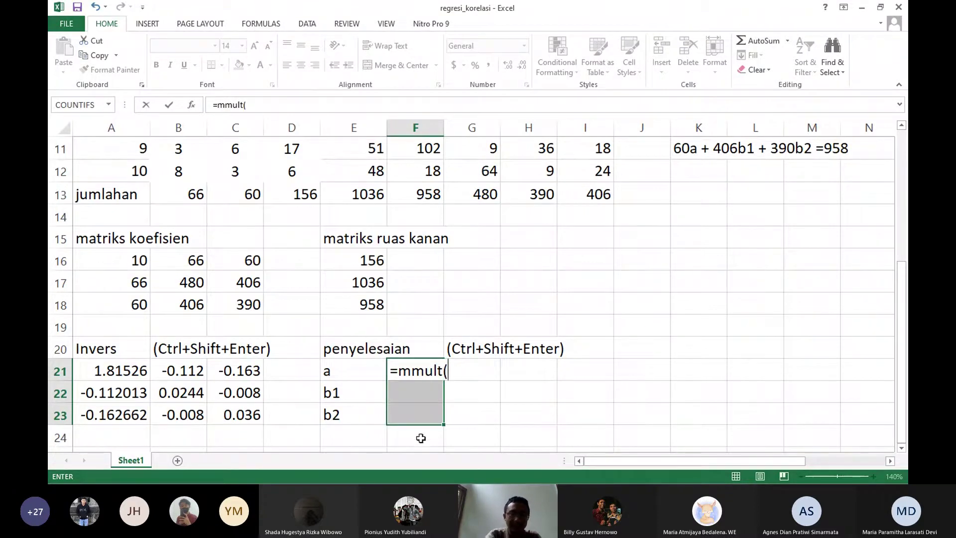
{"action": "left_click_drag", "start_coordinate": [103, 368], "coordinate": [152, 404]}
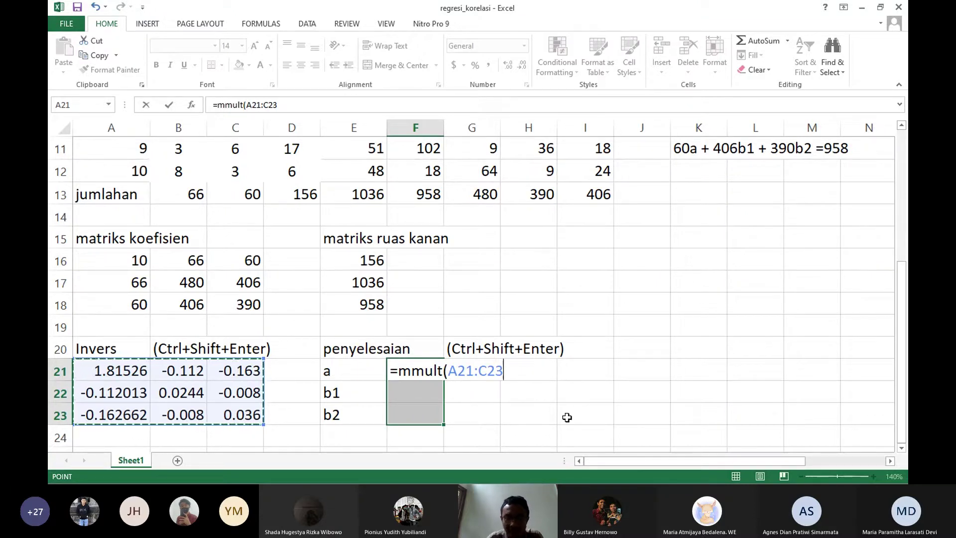
{"action": "type", "text": ","}
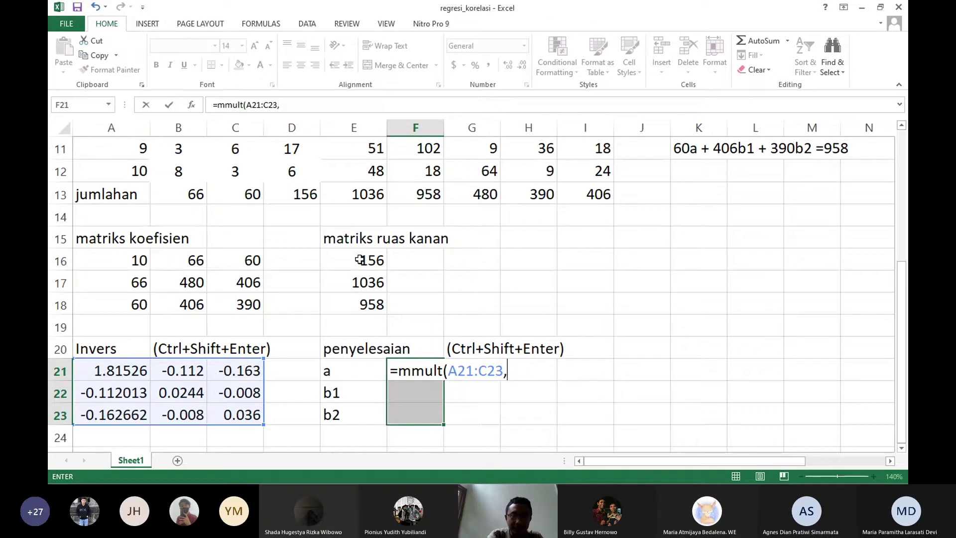
{"action": "left_click_drag", "start_coordinate": [359, 259], "coordinate": [359, 297]}
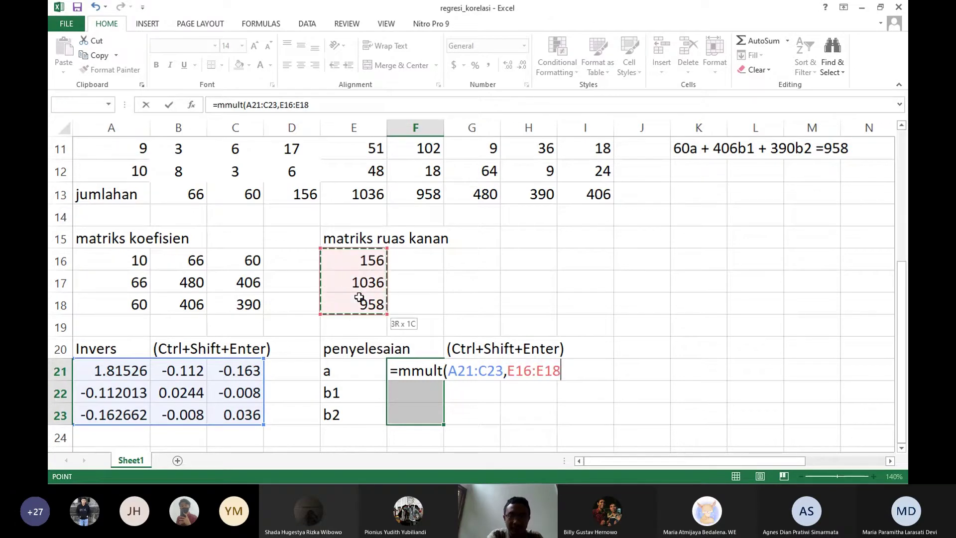
{"action": "type", "text": ")"}
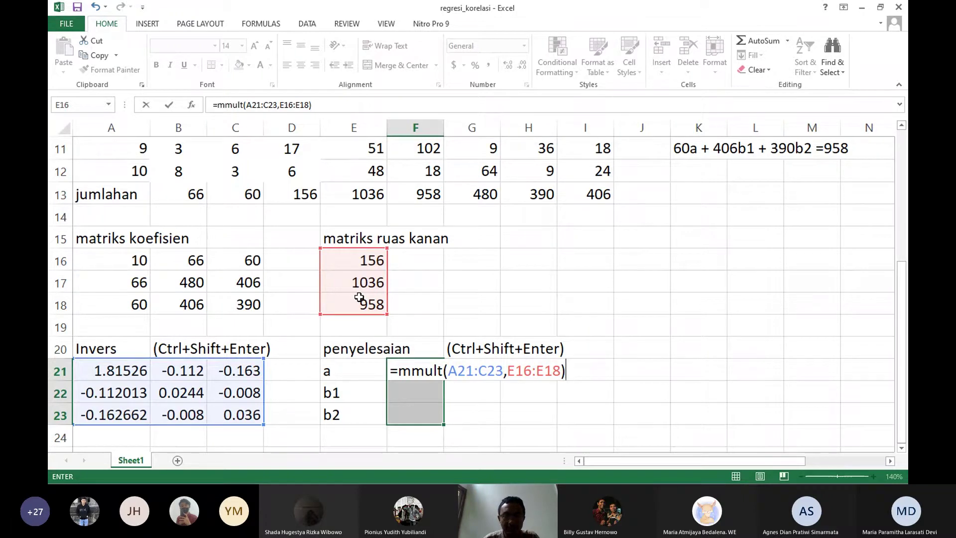
{"action": "key", "text": "ctrl+shift+Return"}
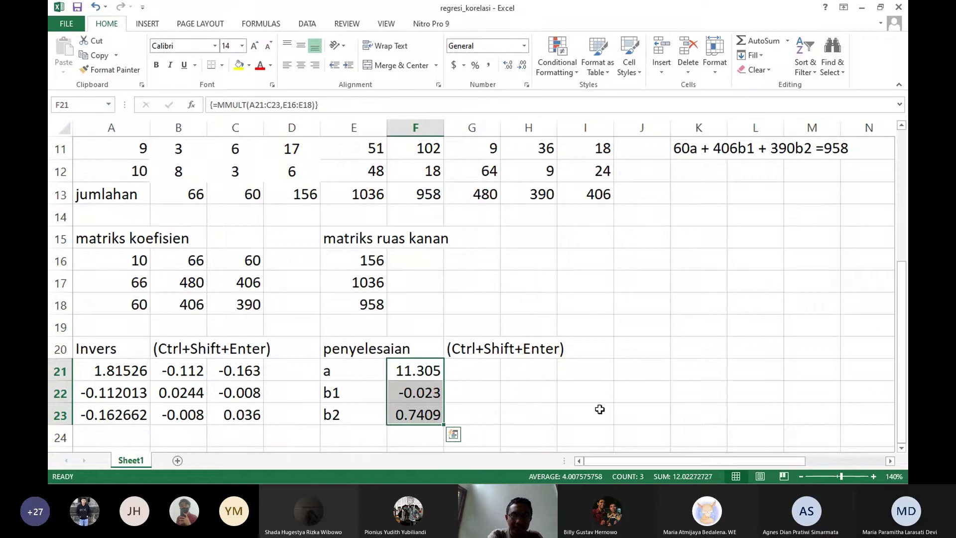
- Enter the label "rumus regresi" in cell H21
{"action": "left_click", "coordinate": [548, 391]}
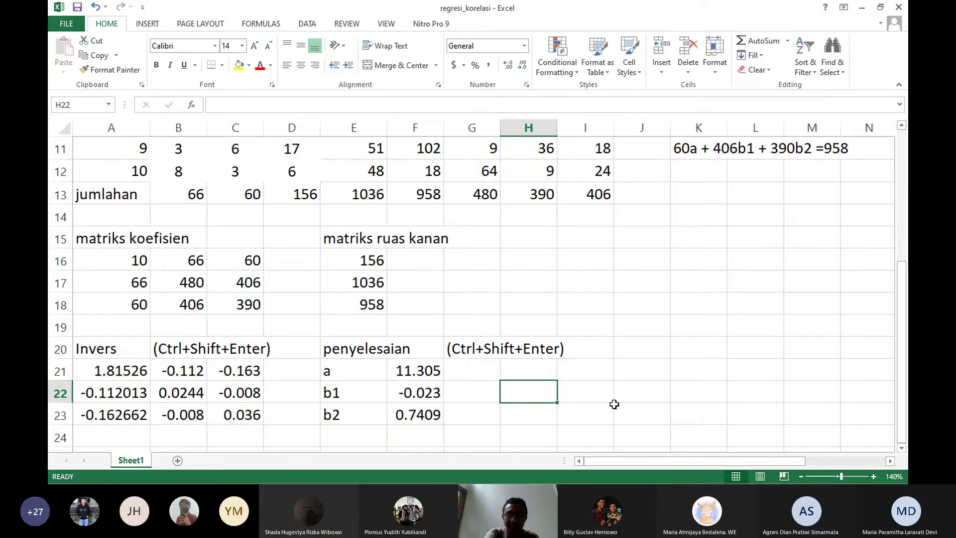
{"action": "key", "text": "Up"}
{"action": "type", "text": "rumu"}
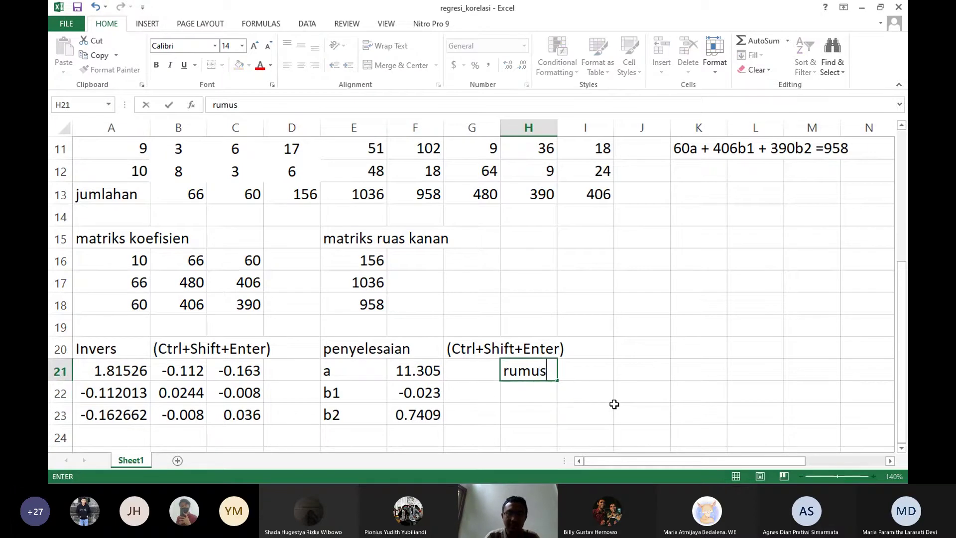
{"action": "type", "text": "s regresi"}
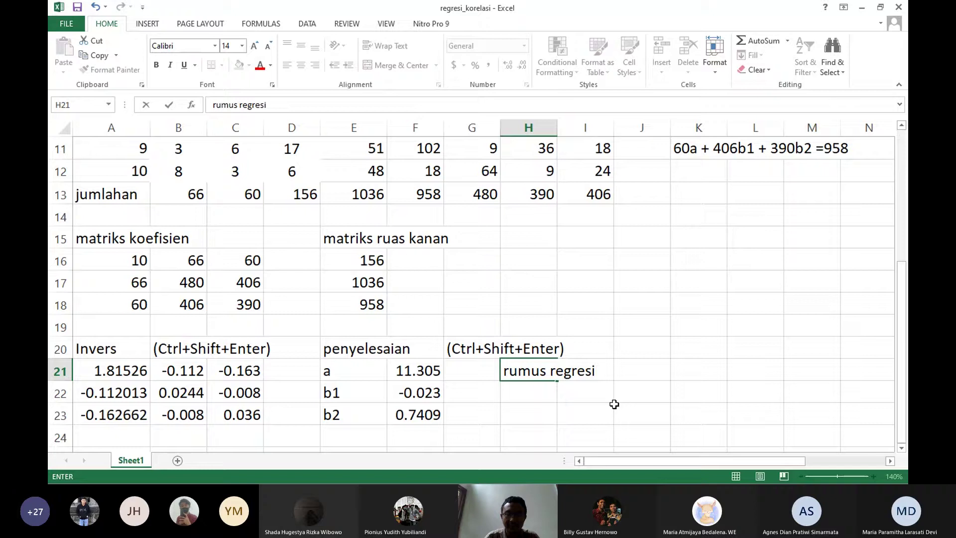
{"action": "key", "text": "Return"}
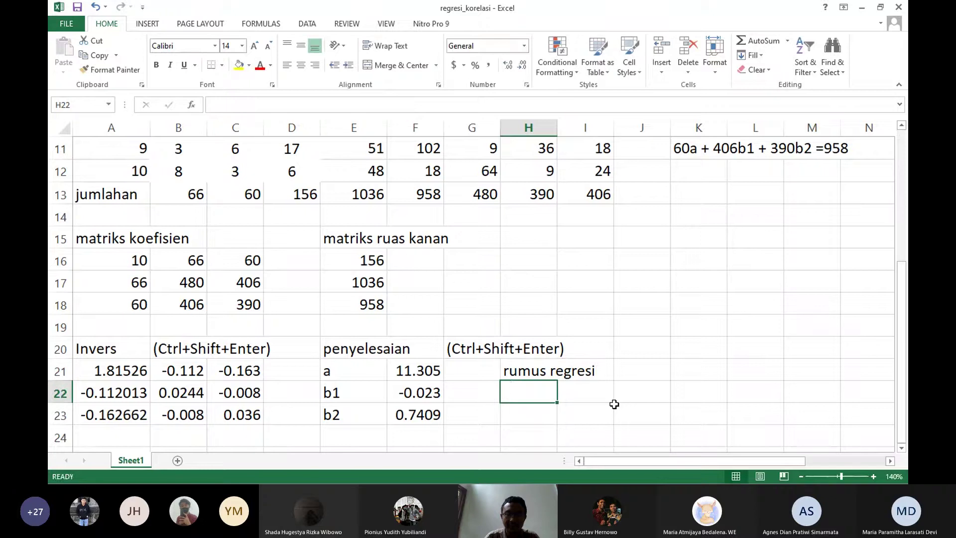
- Enter the start of the regression equation, Y = 11,305 - 0,023 X1, in cell H22
{"action": "type", "text": "Y = "}
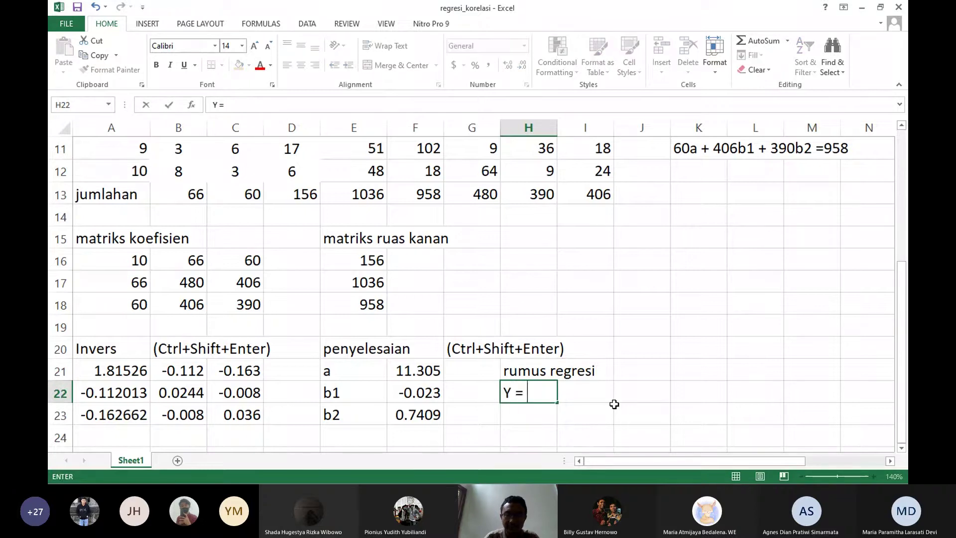
{"action": "type", "text": "11"}
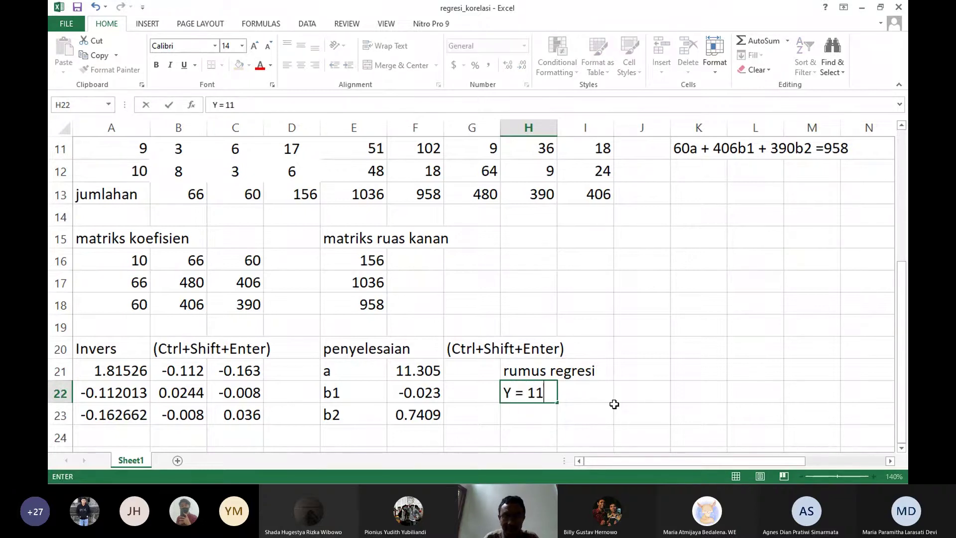
{"action": "type", "text": ",30"}
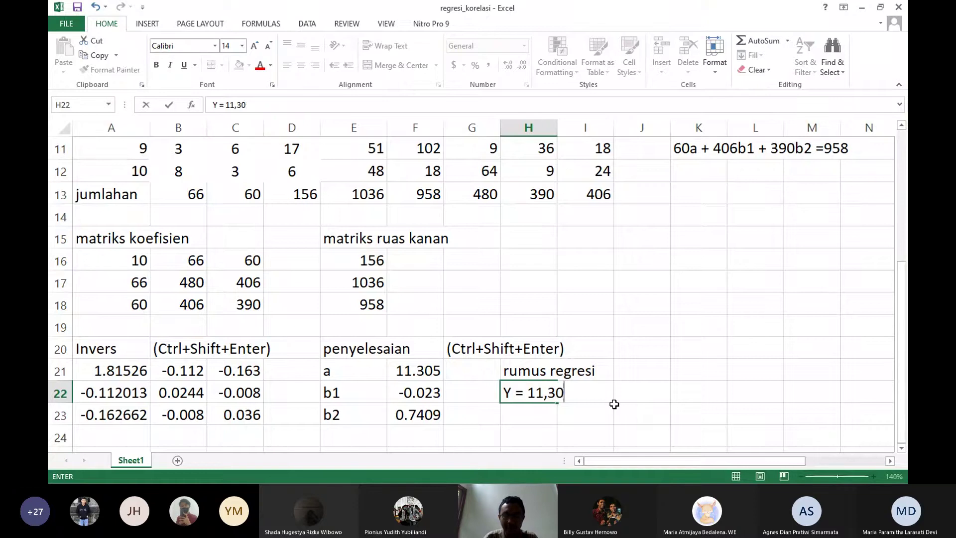
{"action": "type", "text": "5 +"}
{"action": "key", "text": "BackSpace"}
{"action": "key", "text": "BackSpace"}
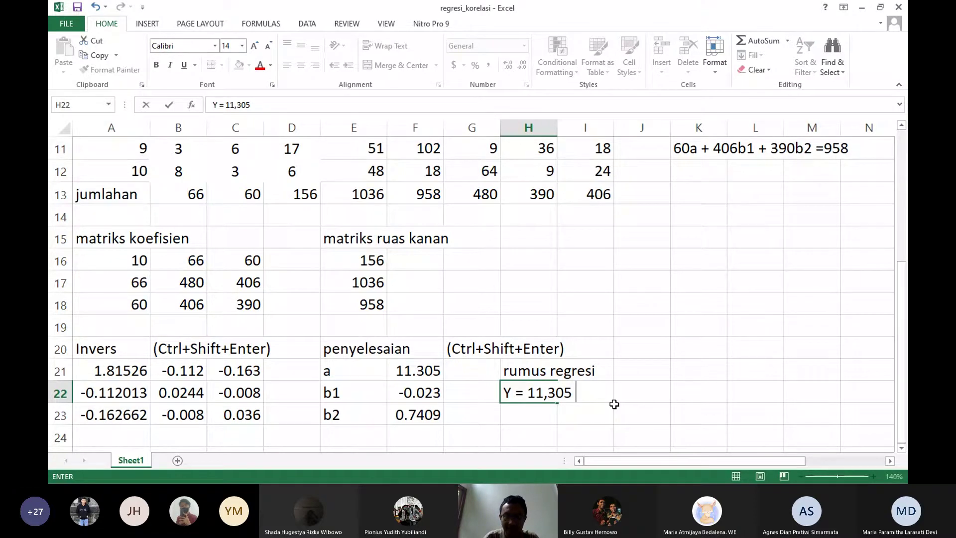
{"action": "type", "text": "- 0"}
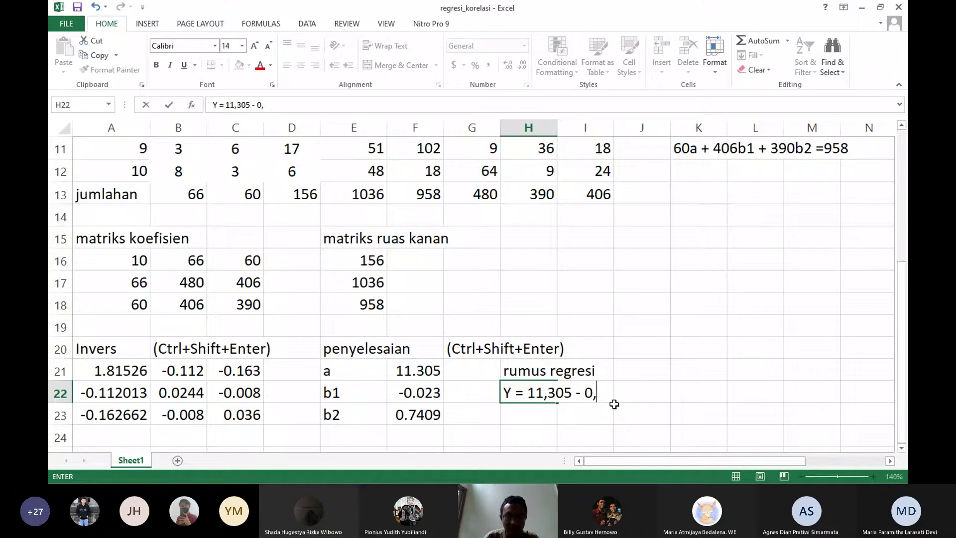
{"action": "type", "text": ",023 "}
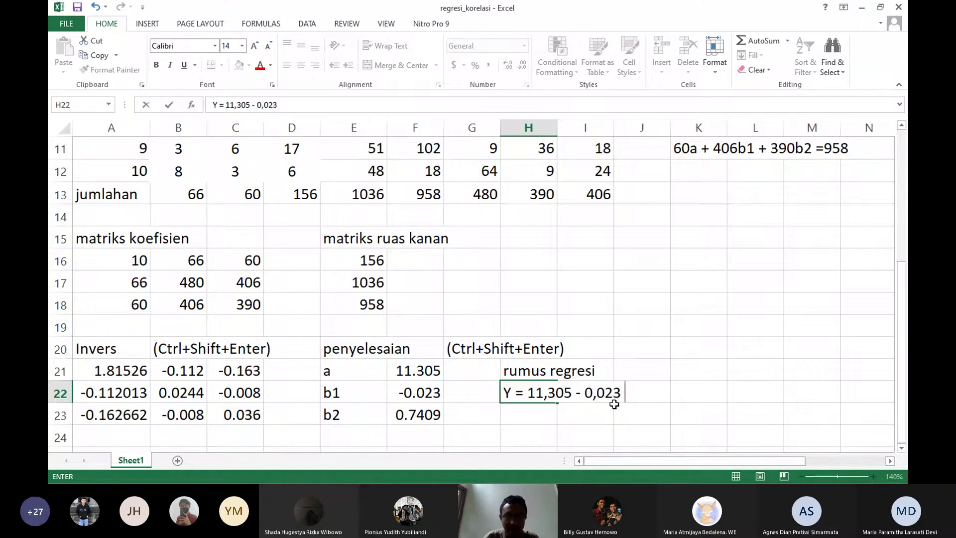
{"action": "type", "text": "X1"}
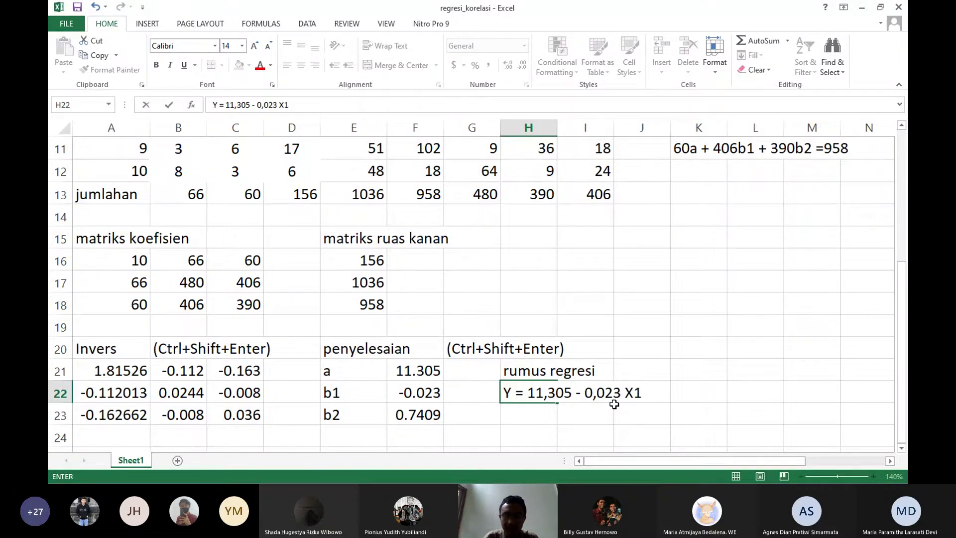
{"action": "key", "text": "Left"}
{"action": "key", "text": "Left"}
{"action": "key", "text": "Right"}
{"action": "key", "text": "Right"}
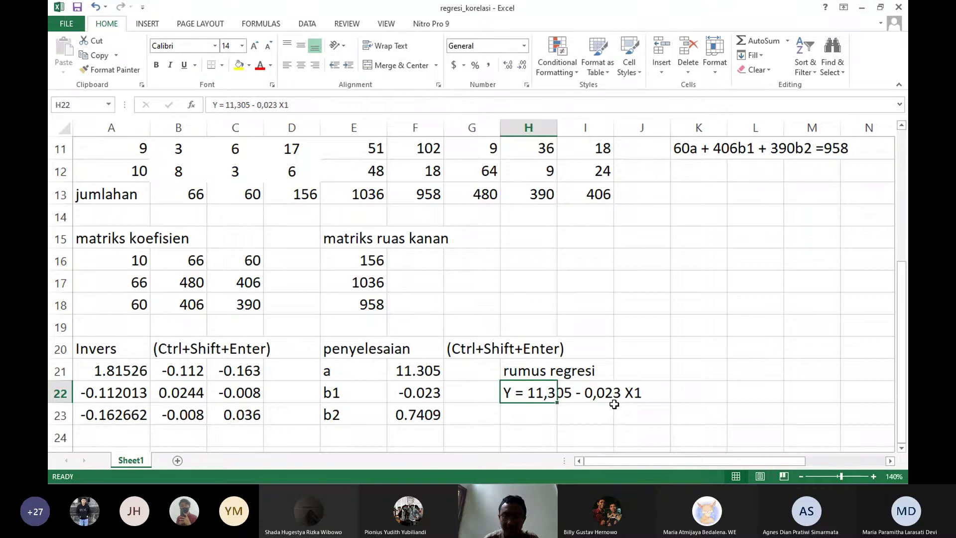
{"action": "left_click", "coordinate": [281, 105]}
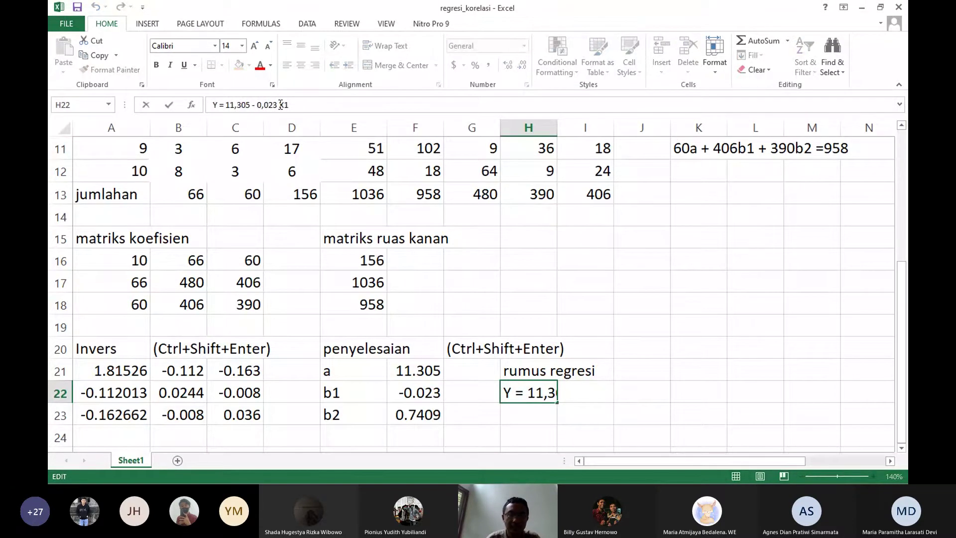
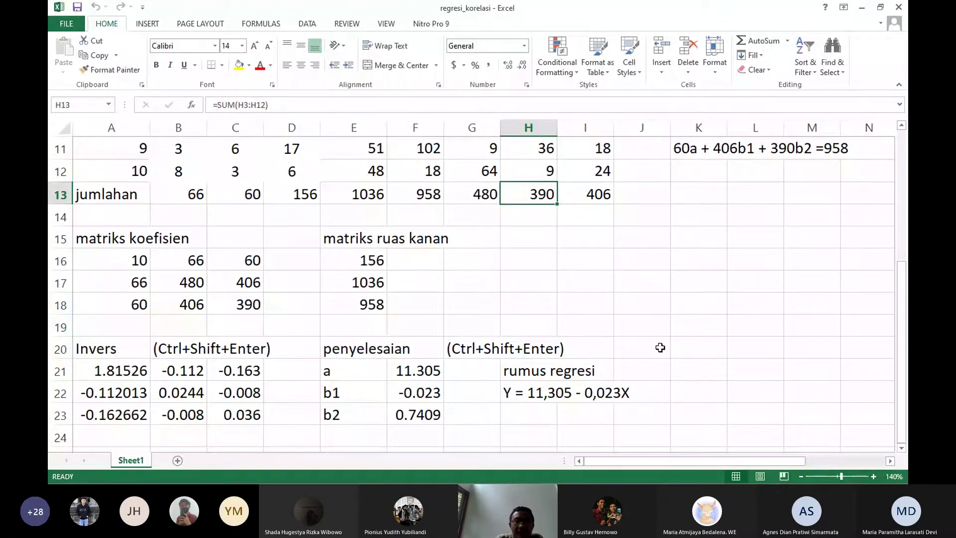
- Complete the regression equation in H22 so it reads Y = 11,305 - 0,023X1 + 0,7409X2
{"action": "left_click", "coordinate": [522, 394]}
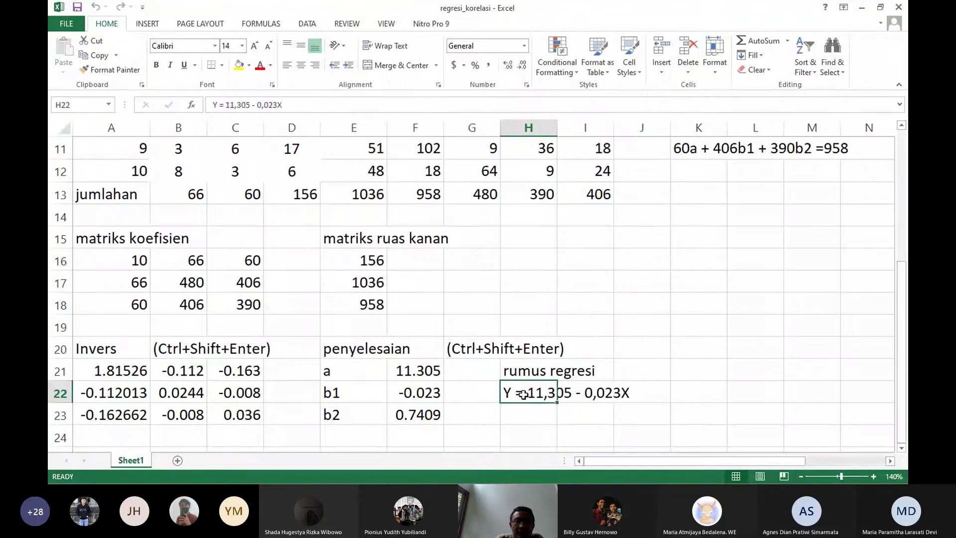
{"action": "left_click", "coordinate": [301, 103]}
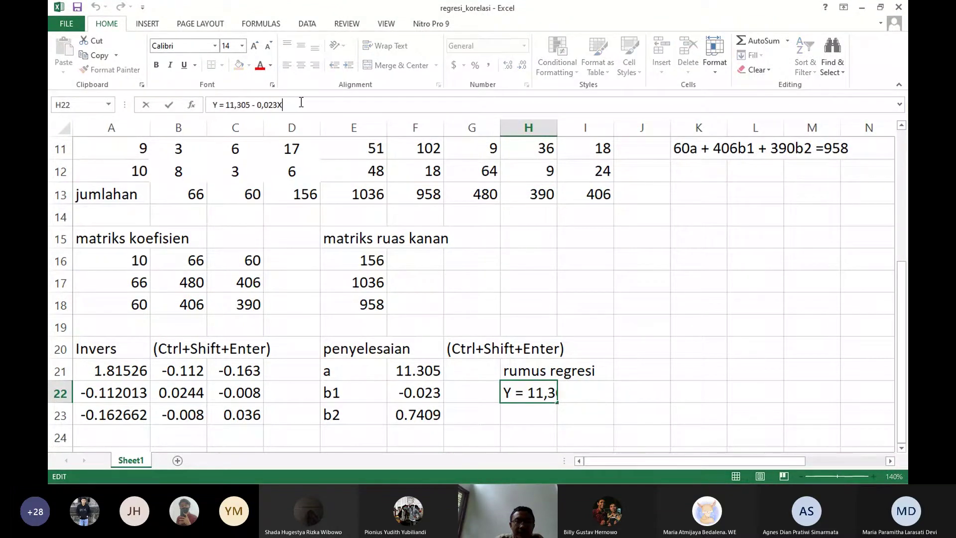
{"action": "type", "text": "1"}
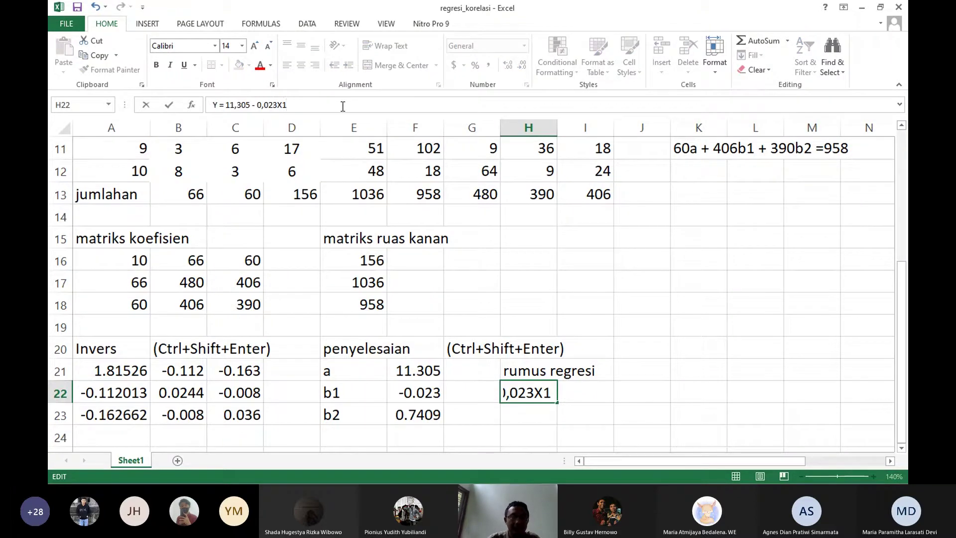
{"action": "type", "text": " + "}
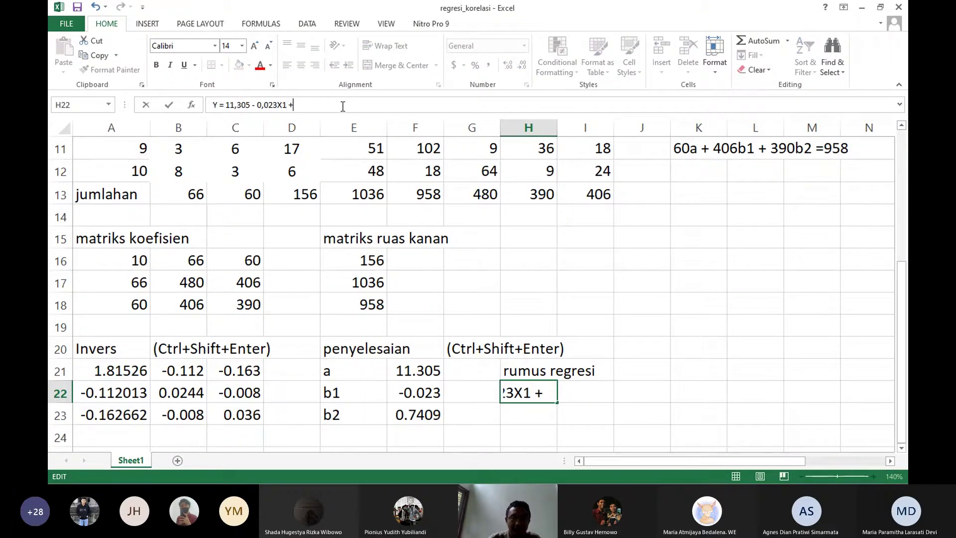
{"action": "type", "text": "0,"}
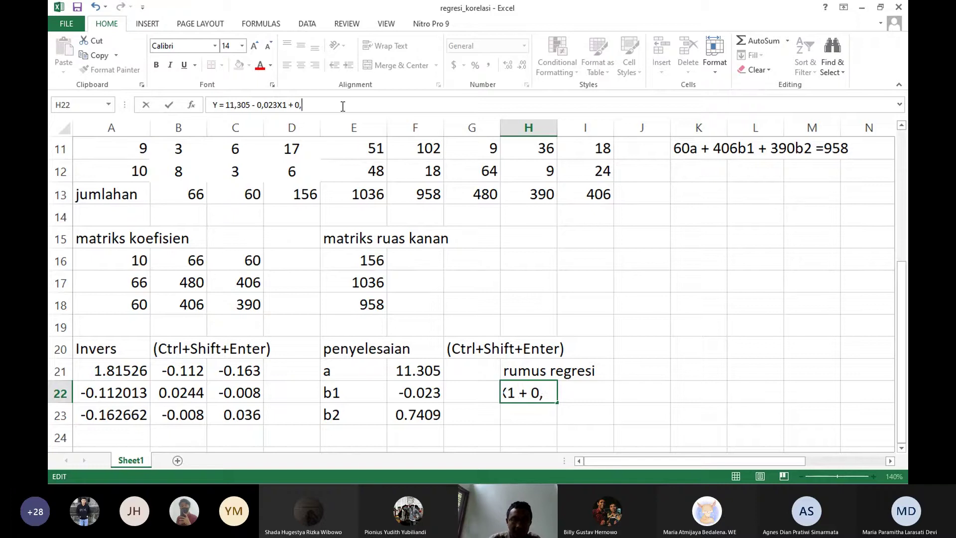
{"action": "type", "text": "7409"}
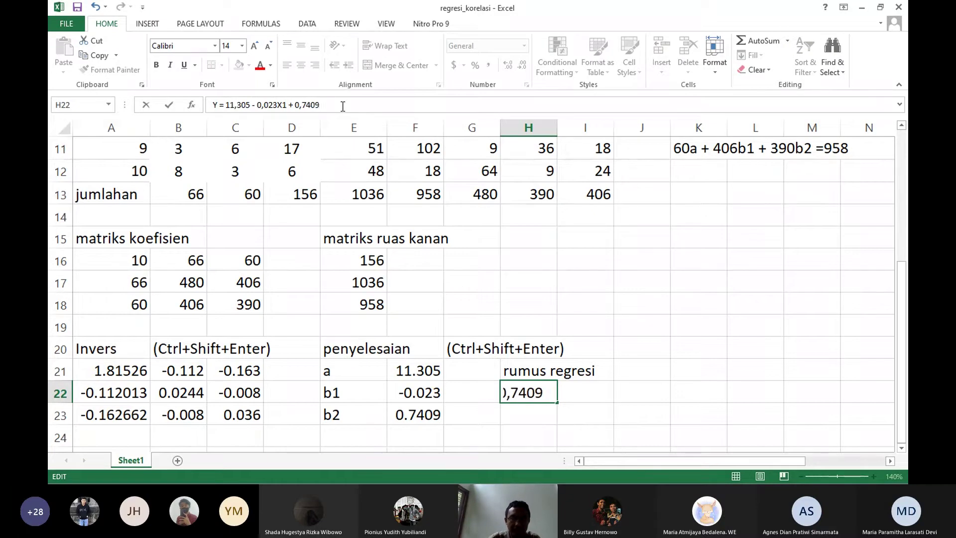
{"action": "type", "text": "X2"}
{"action": "key", "text": "Return"}
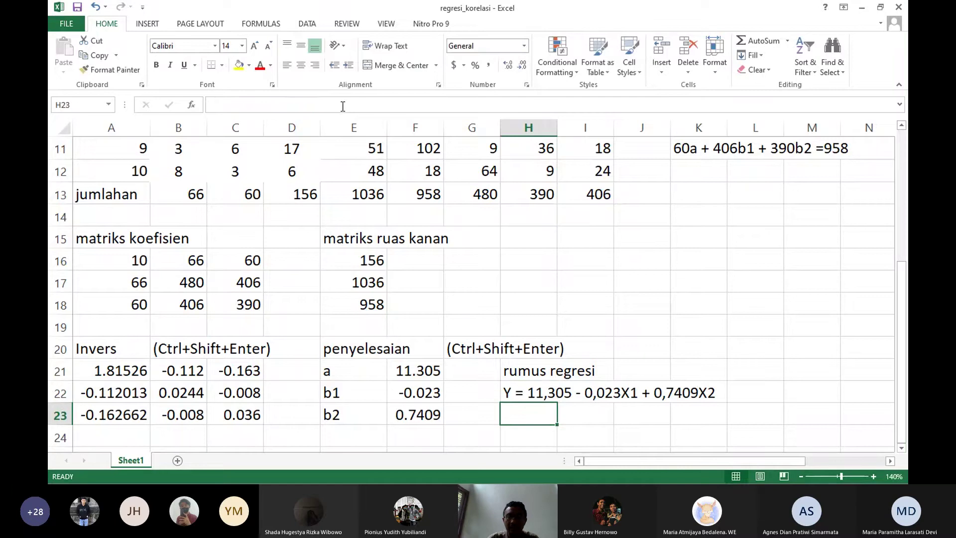
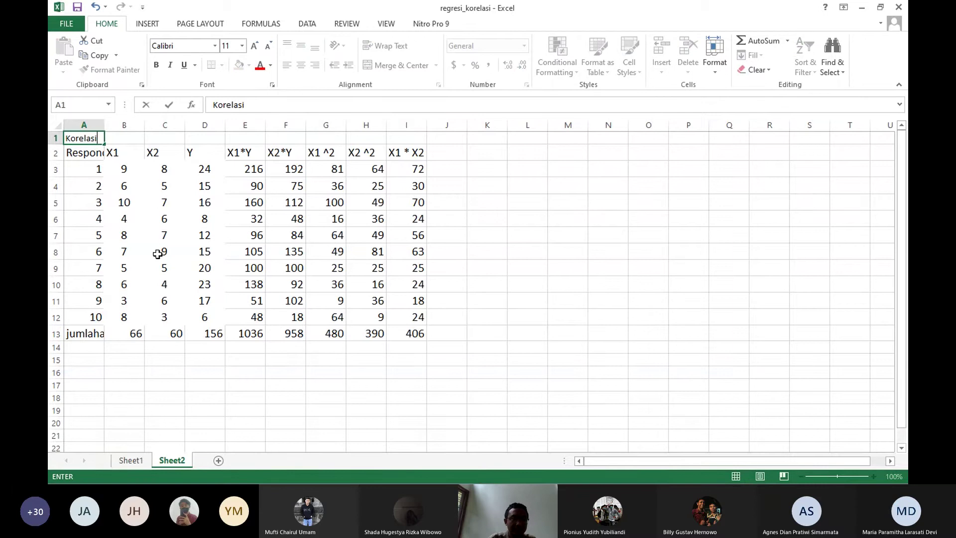
- Rename Sheet1 as Regresi and Sheet2 as Korelasi
{"action": "left_click", "coordinate": [133, 461]}
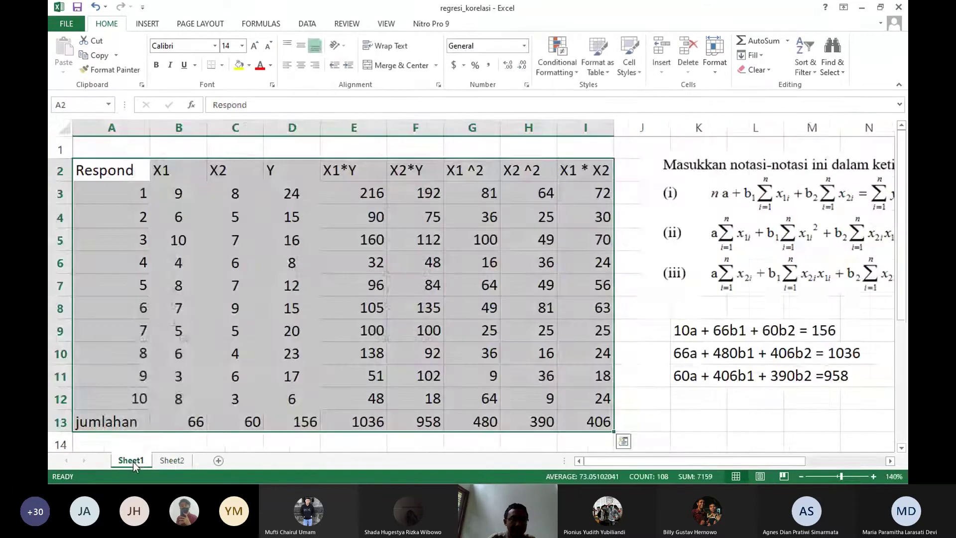
{"action": "right_click", "coordinate": [134, 464]}
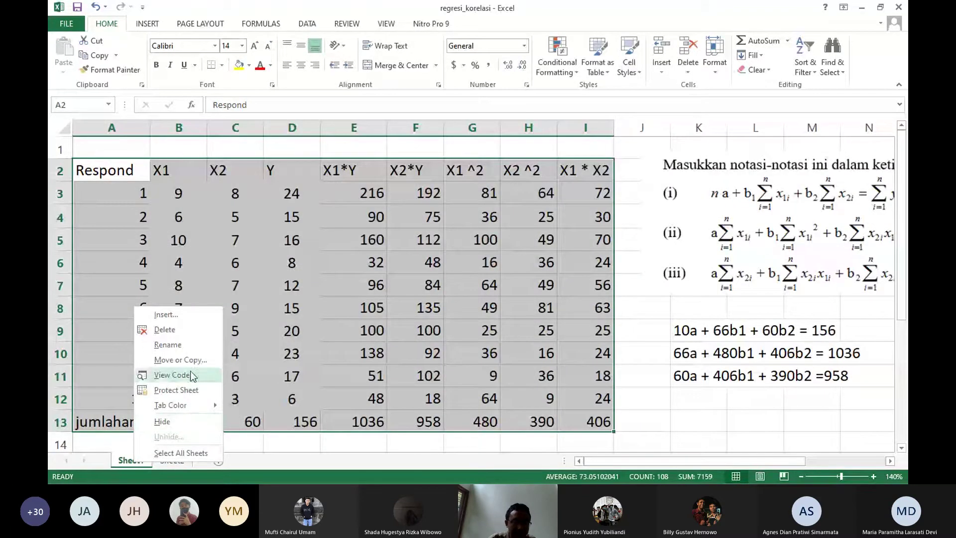
{"action": "left_click", "coordinate": [193, 344]}
{"action": "type", "text": "Regresi"}
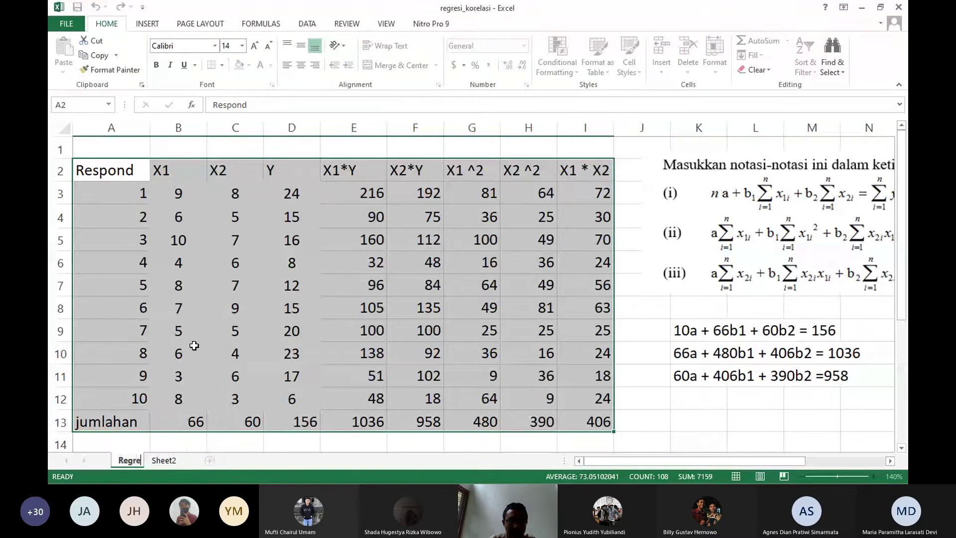
{"action": "right_click", "coordinate": [174, 460]}
{"action": "left_click", "coordinate": [239, 347]}
{"action": "type", "text": "Korelasi"}
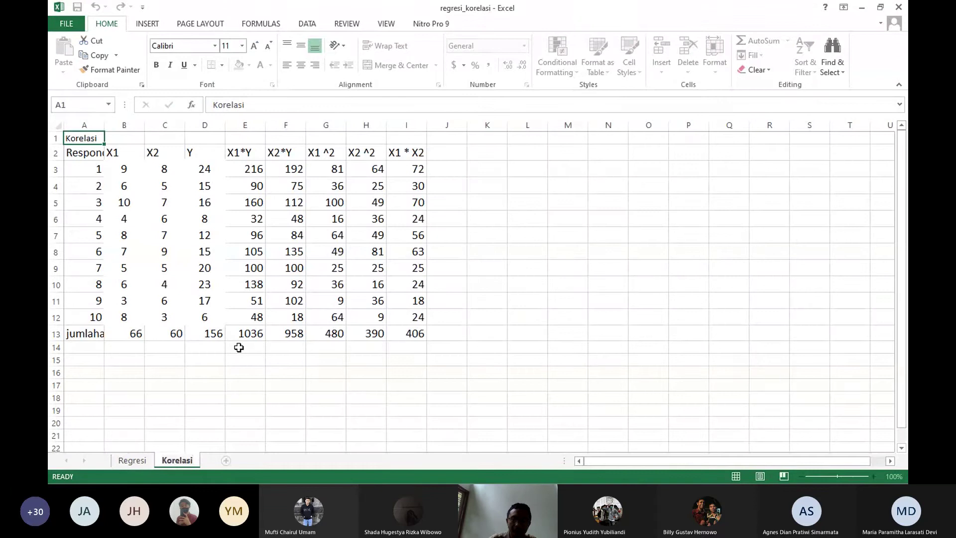
{"action": "key", "text": "Return"}
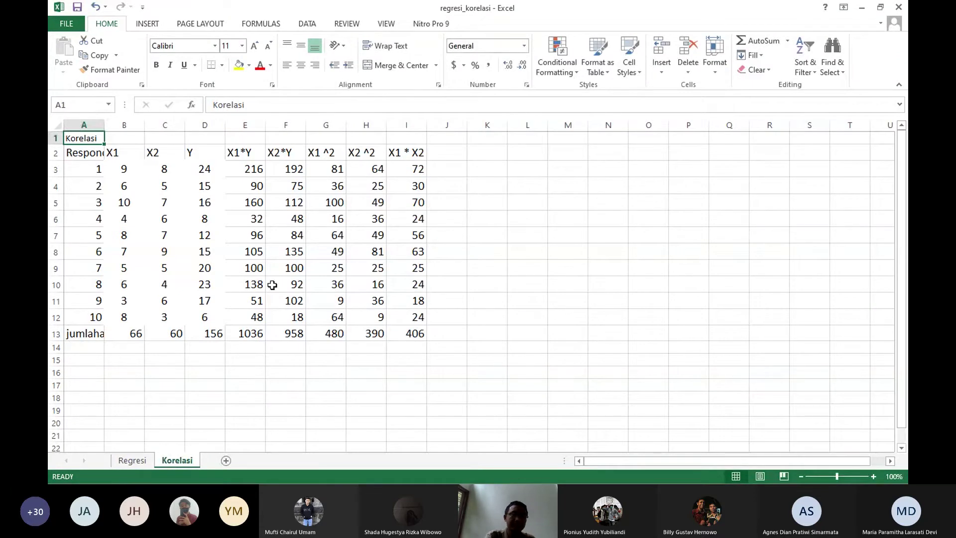
- Widen column A to fit its labels, and paste the copied multiple correlation formula picture at cell K2
{"action": "left_click", "coordinate": [874, 476]}
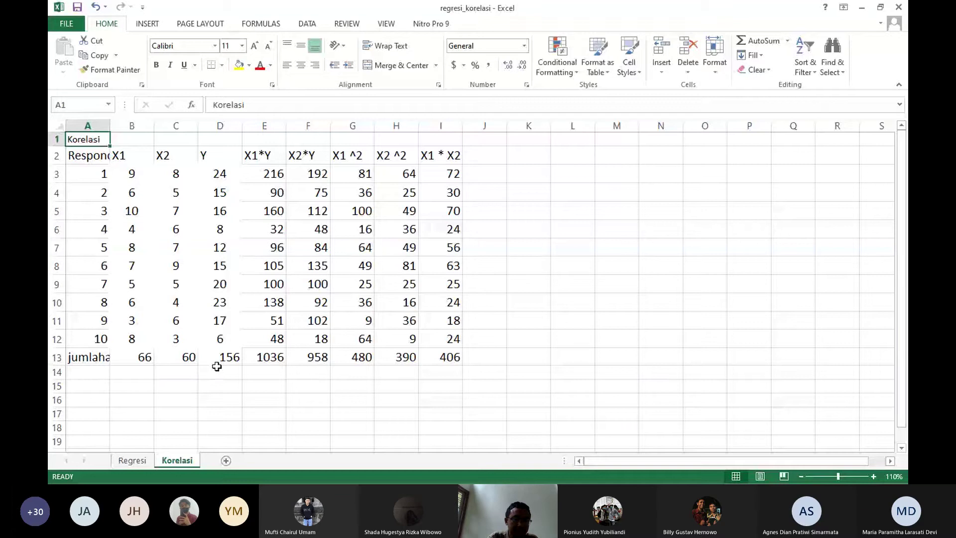
{"action": "left_click_drag", "start_coordinate": [113, 129], "coordinate": [126, 130]}
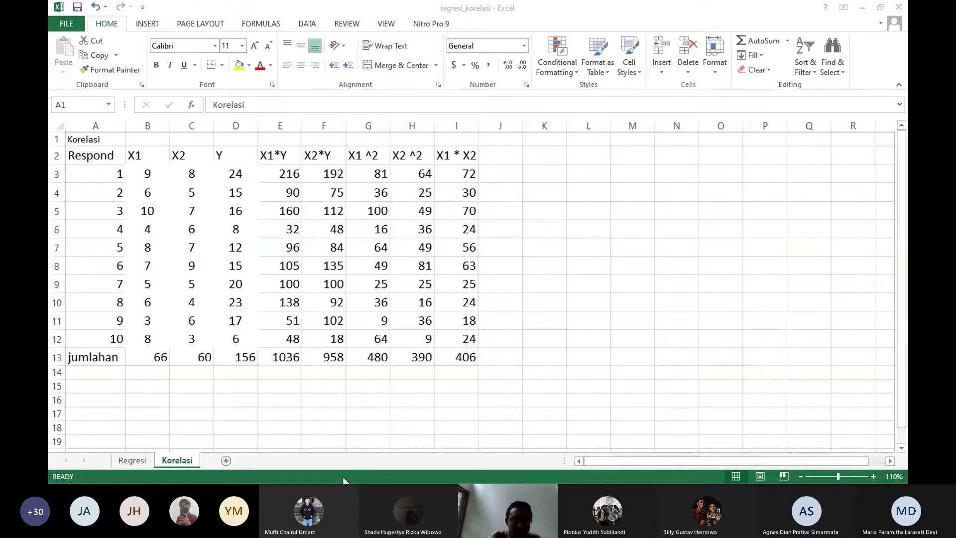
{"action": "left_click", "coordinate": [540, 157]}
{"action": "key", "text": "ctrl+v"}
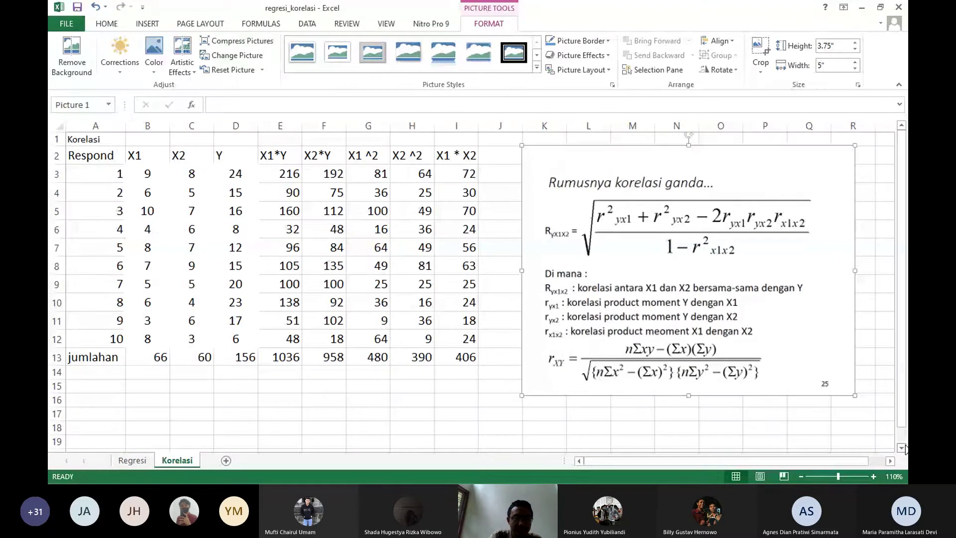
- Enter the correlation labels rX1Y in A16 and rX2Y in A17 below the data table
{"action": "left_click", "coordinate": [901, 448]}
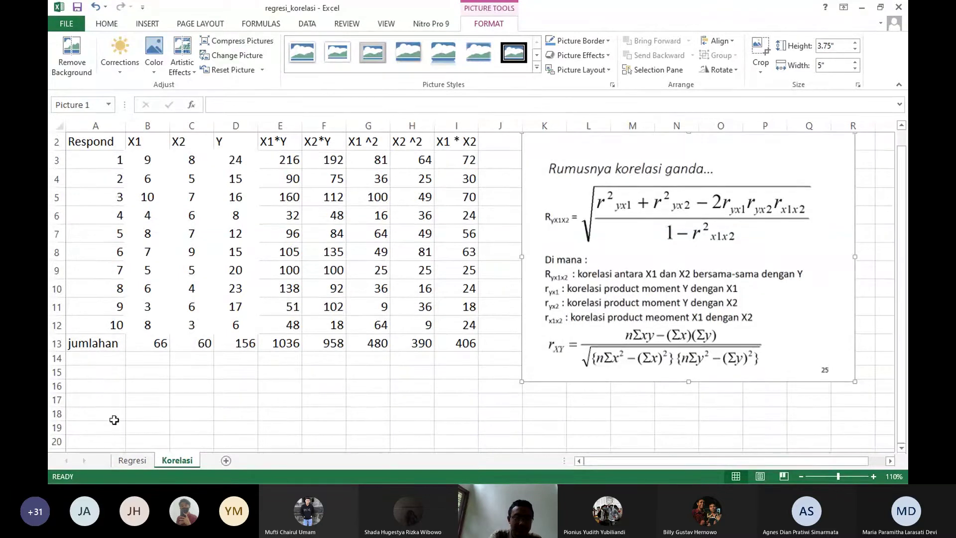
{"action": "left_click", "coordinate": [114, 381]}
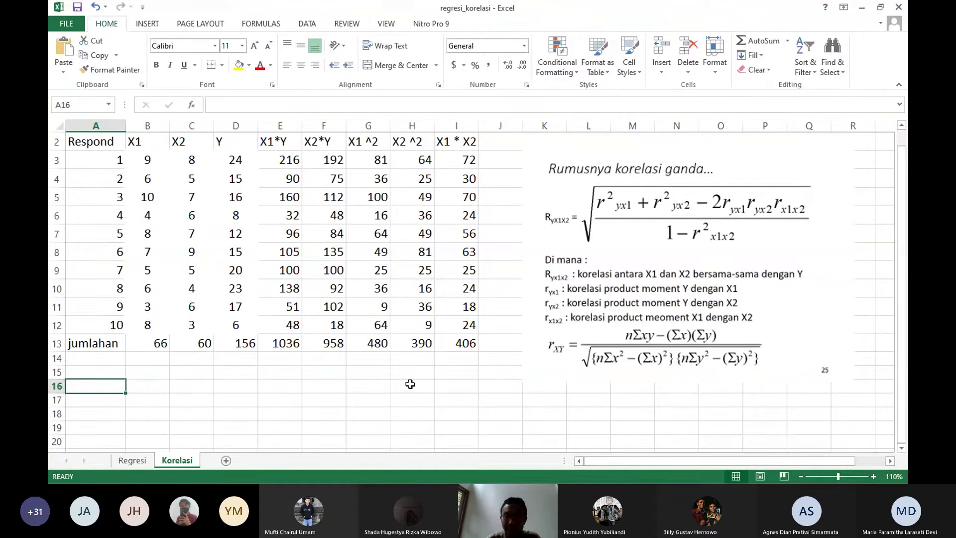
{"action": "type", "text": "r"}
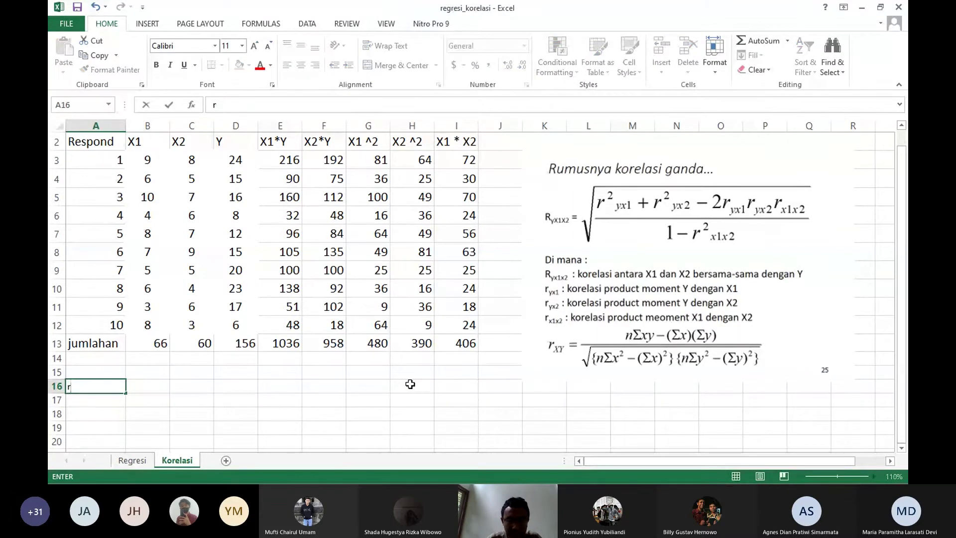
{"action": "type", "text": "X1"}
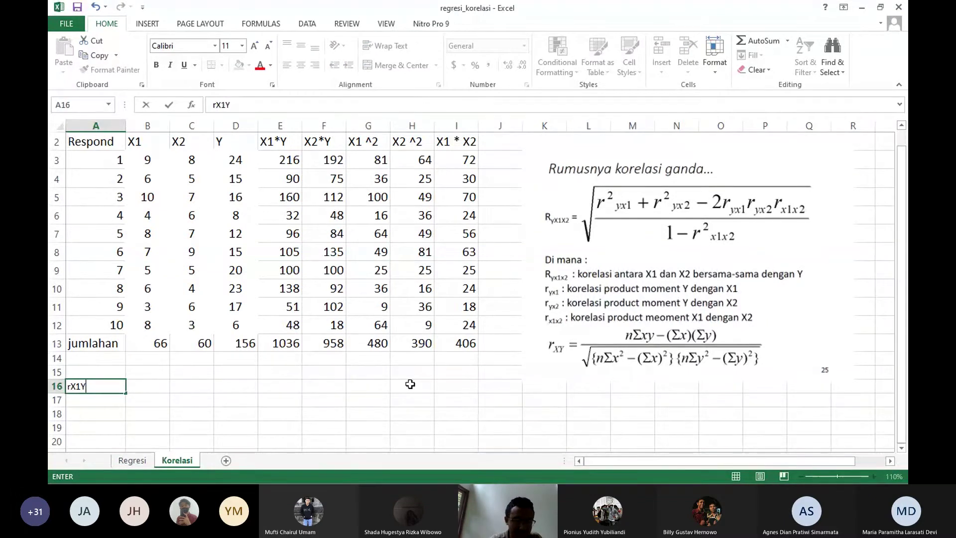
{"action": "type", "text": "Y"}
{"action": "key", "text": "Return"}
{"action": "type", "text": "r"}
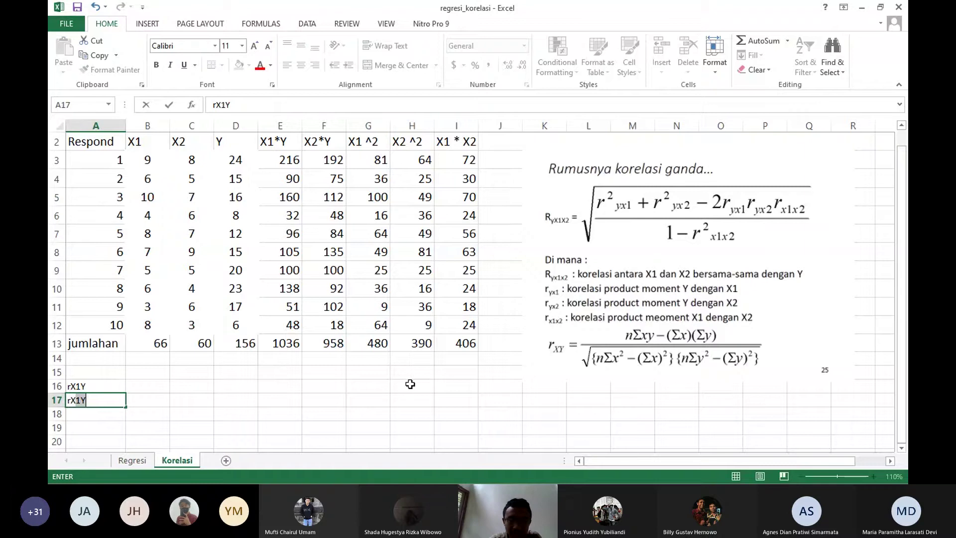
{"action": "type", "text": "2Y"}
{"action": "key", "text": "Up"}
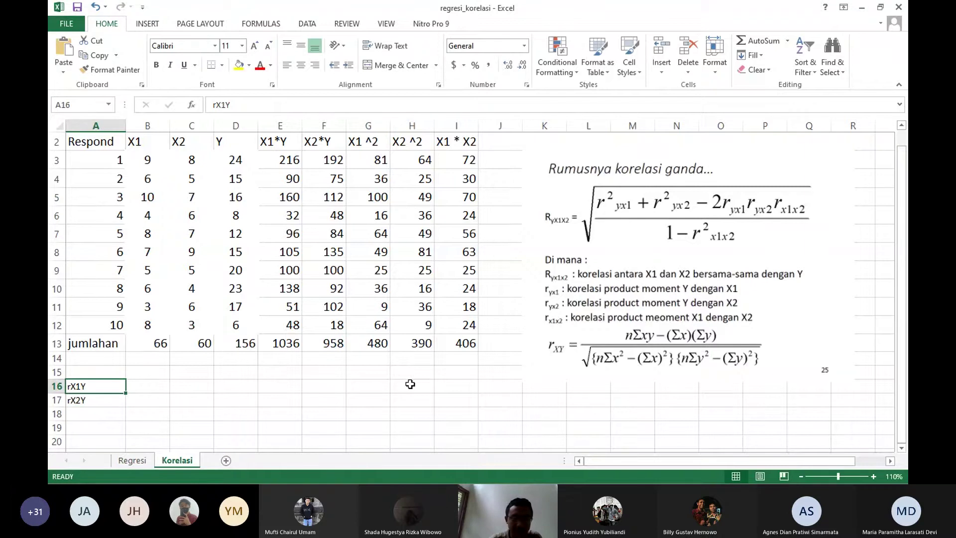
- Replace the correlation labels with rYX1 in A16 and rYX2 in A17
{"action": "type", "text": "r"}
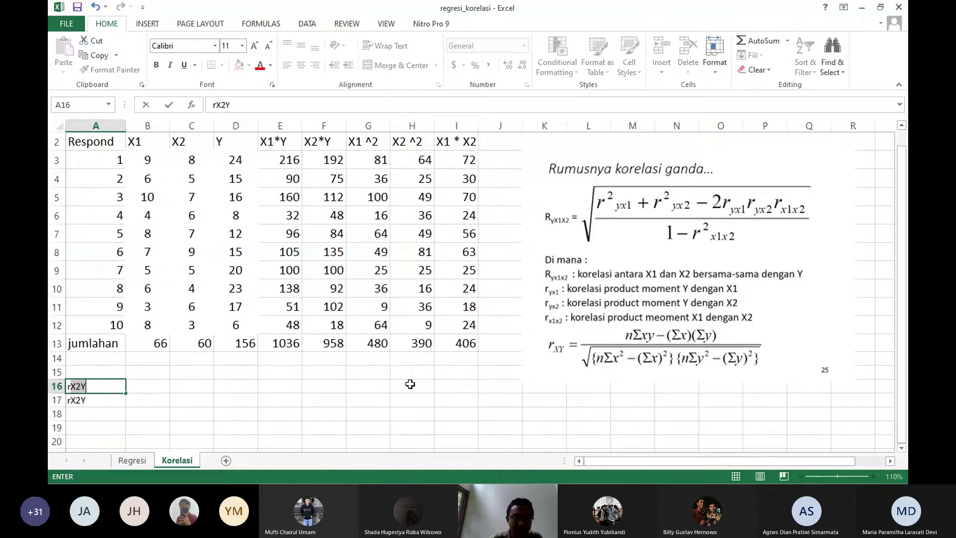
{"action": "type", "text": "YX1"}
{"action": "key", "text": "Return"}
{"action": "type", "text": "r"}
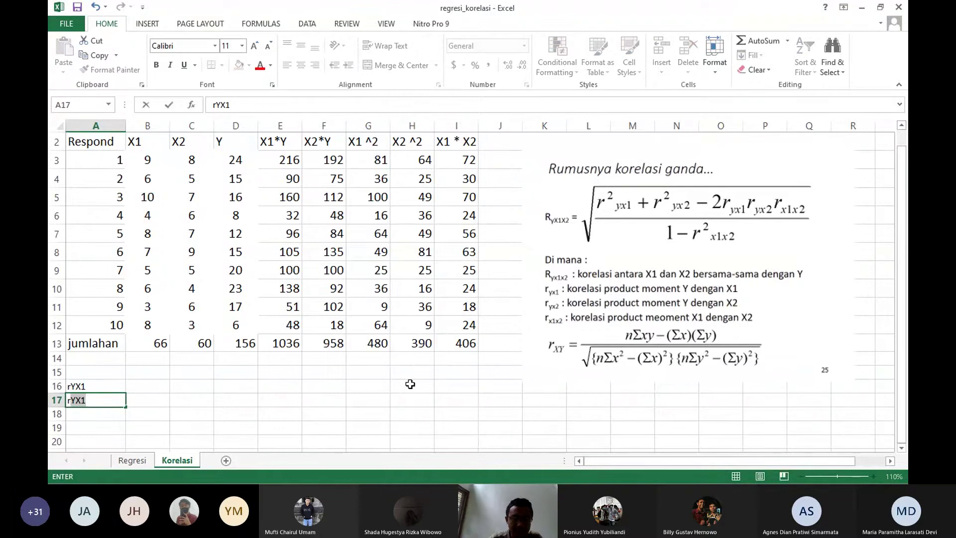
{"action": "key", "text": "Return"}
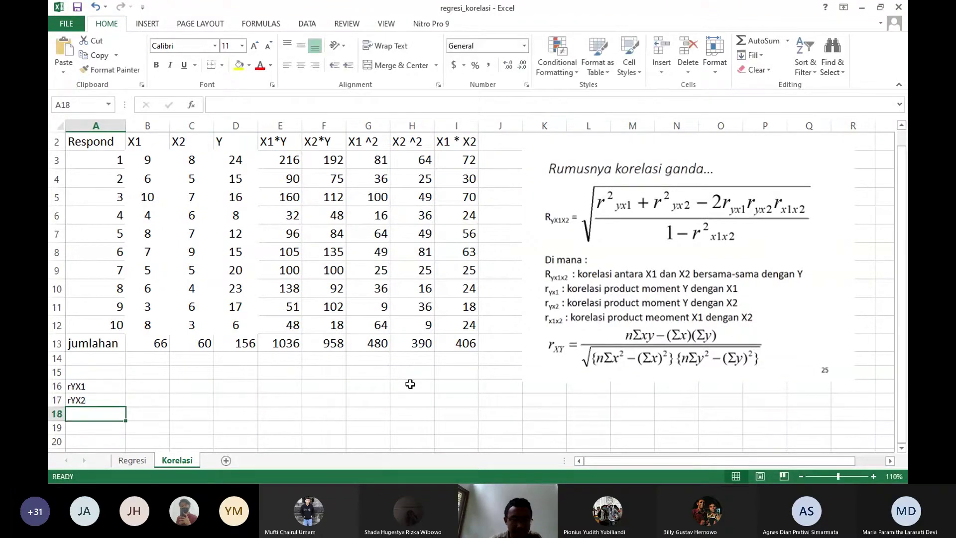
- Enter the label rX1X2 in A18 and the multiple correlation label RYX1X2 in A19
{"action": "type", "text": "R"}
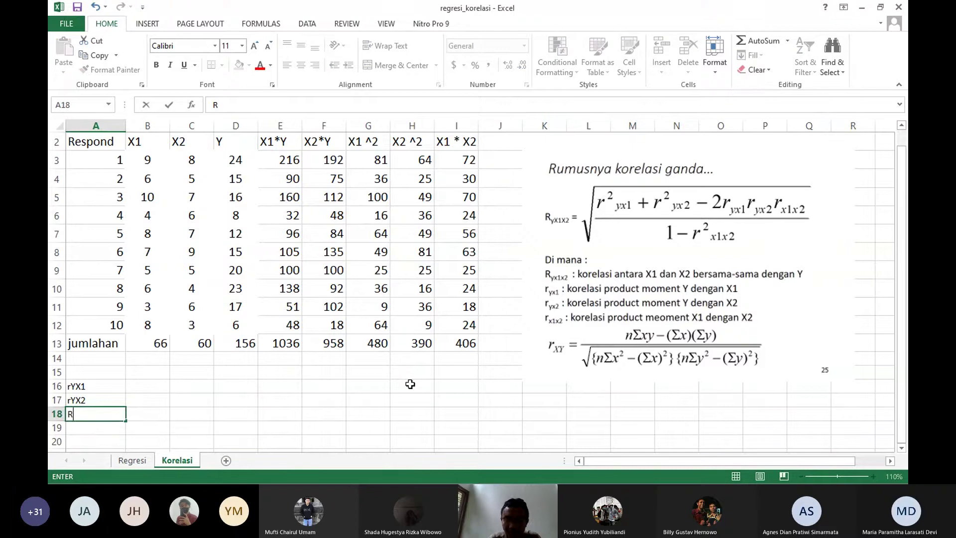
{"action": "key", "text": "BackSpace"}
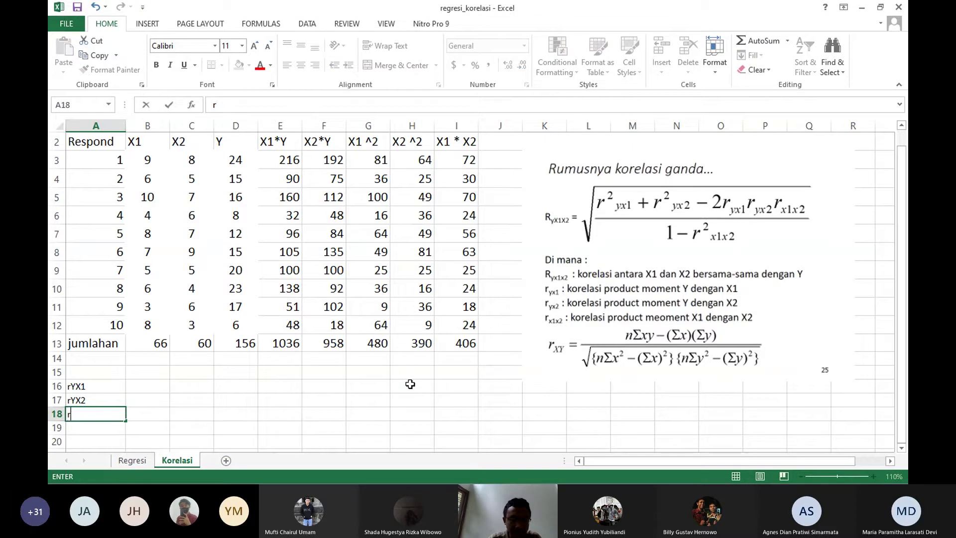
{"action": "type", "text": "rX1X2"}
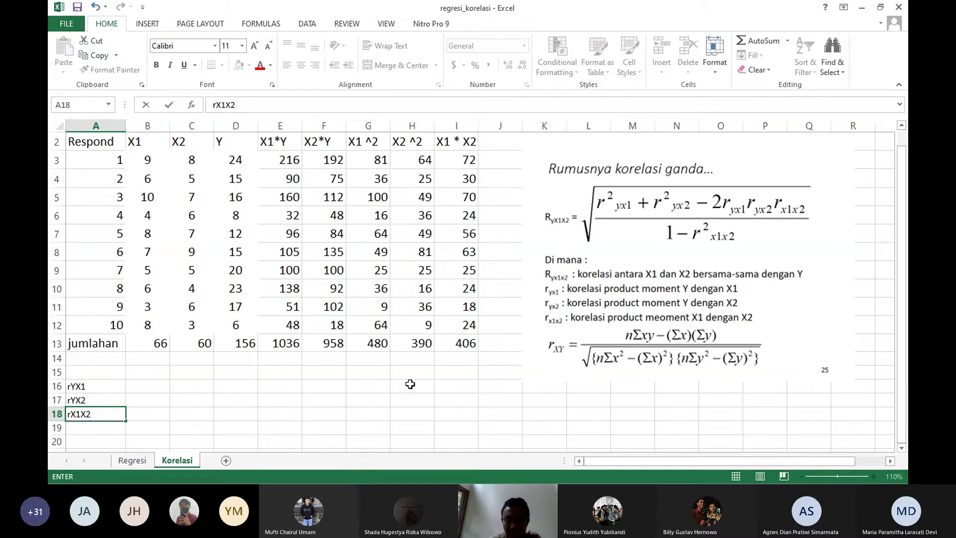
{"action": "key", "text": "Return"}
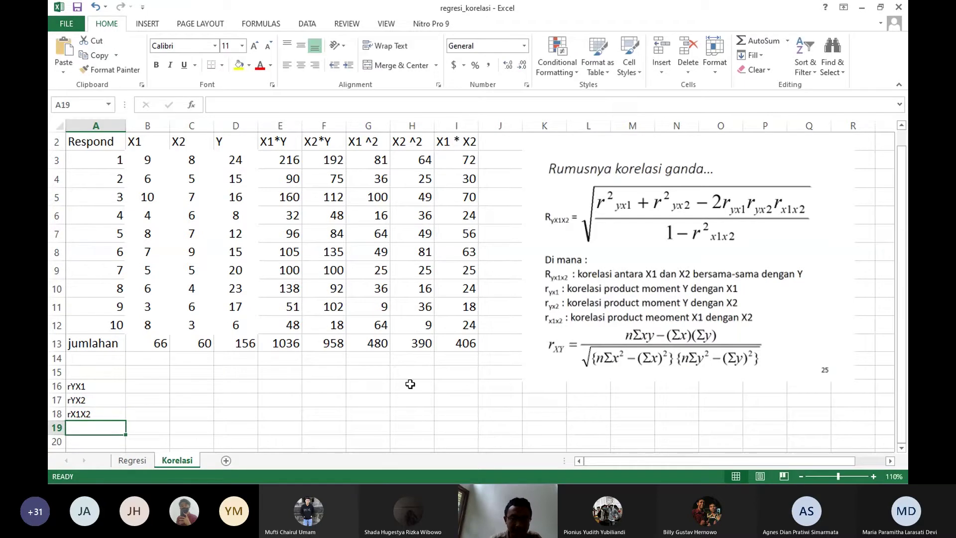
{"action": "type", "text": "R"}
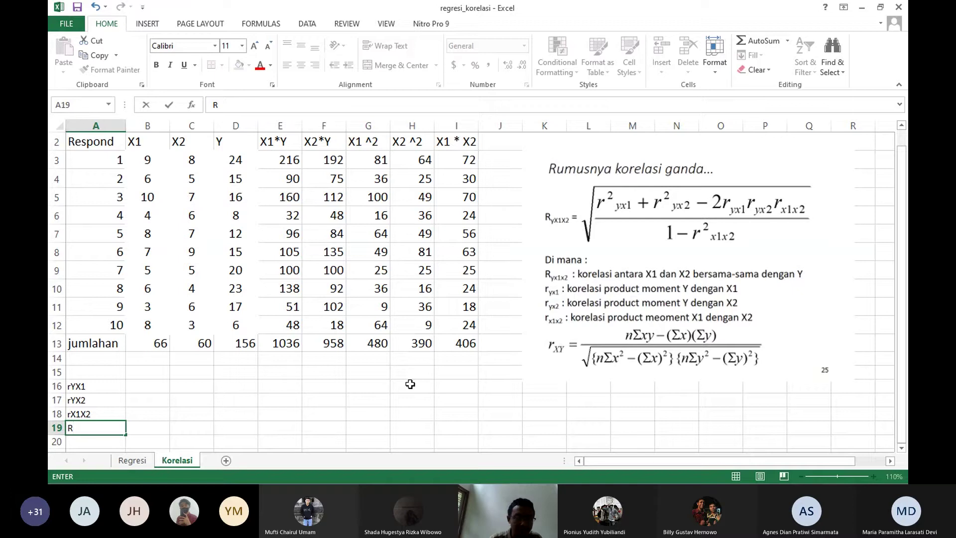
{"action": "type", "text": "YX"}
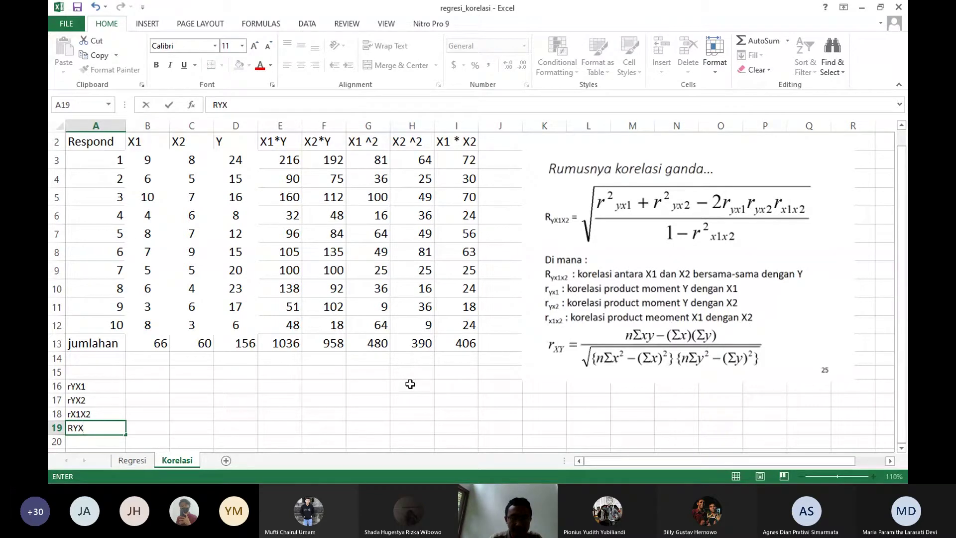
{"action": "type", "text": "1X2"}
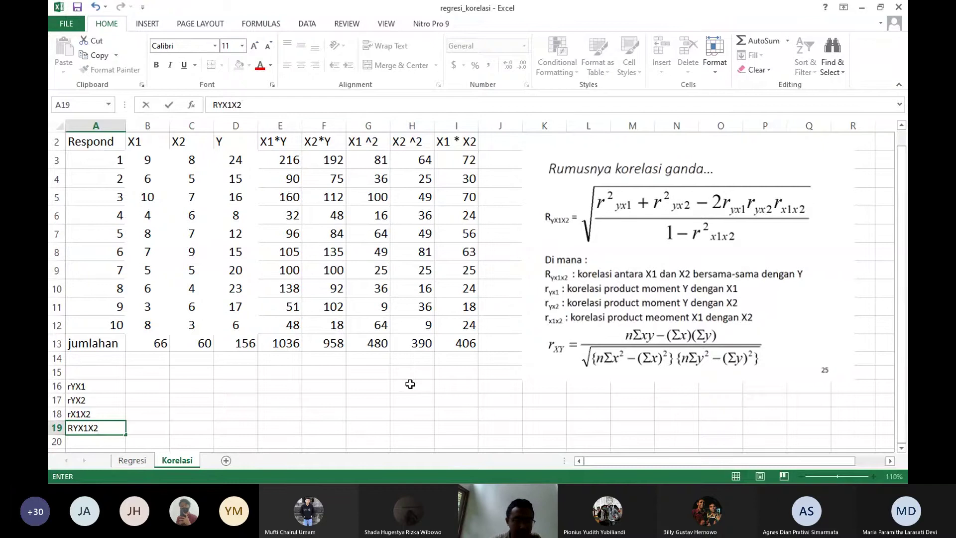
{"action": "key", "text": "Tab"}
{"action": "key", "text": "Up"}
{"action": "key", "text": "Up"}
{"action": "key", "text": "Up"}
{"action": "key", "text": "Up"}
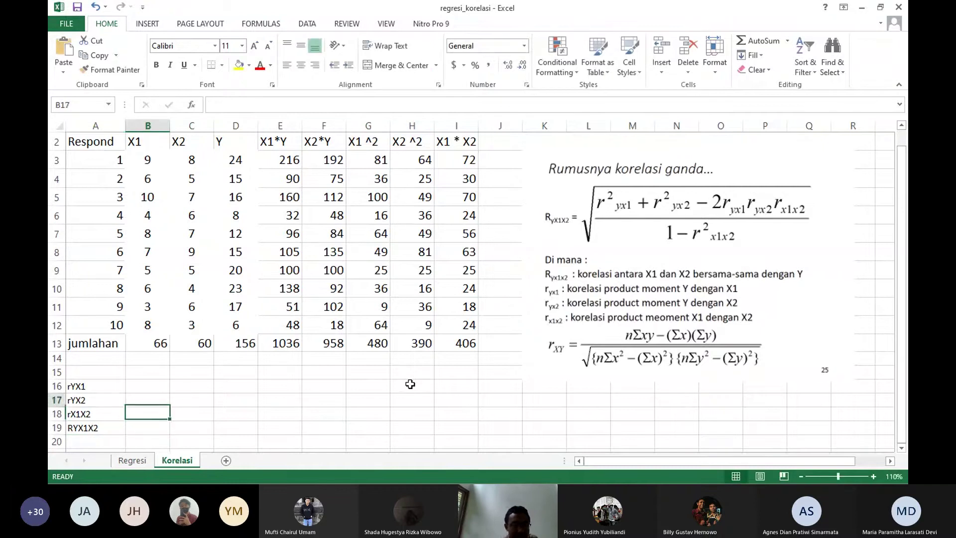
{"action": "key", "text": "Down"}
{"action": "key", "text": "Left"}
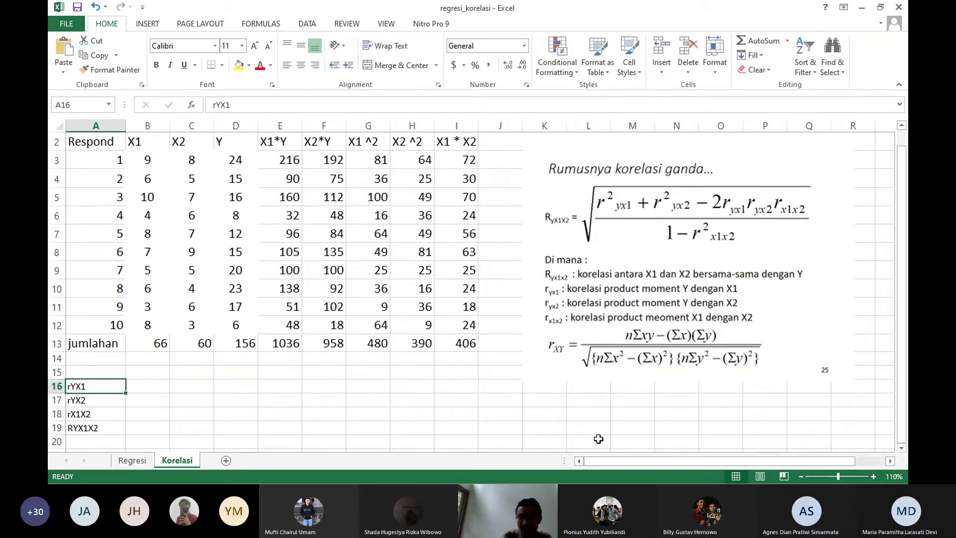
- Start the rYX1 formula in B16 with the empty bracketed numerator and denominator =()/()
{"action": "left_click", "coordinate": [873, 476]}
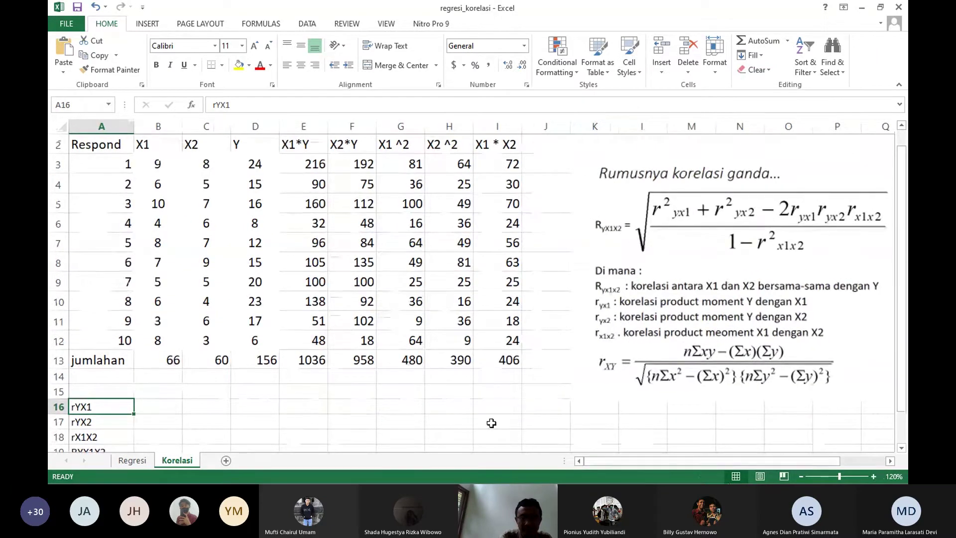
{"action": "left_click_drag", "start_coordinate": [905, 417], "coordinate": [904, 415]}
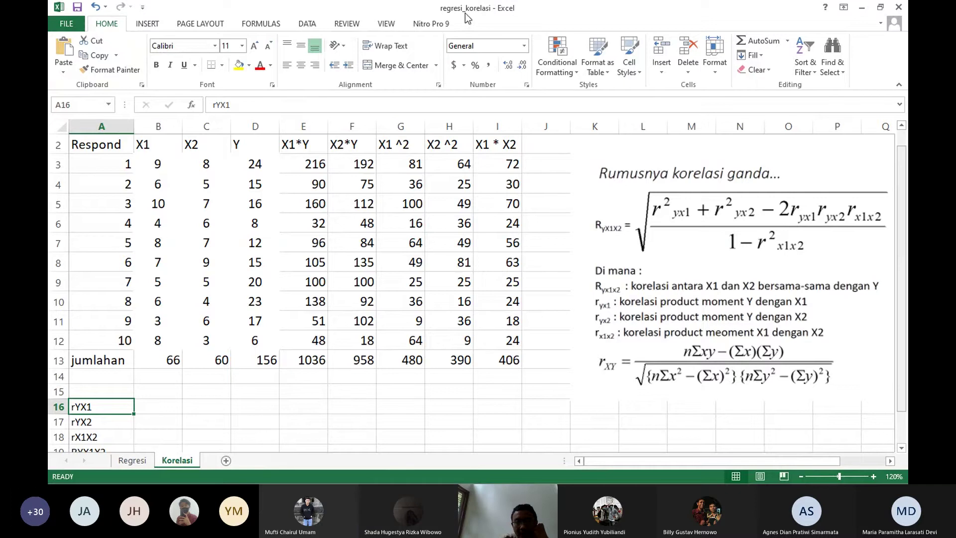
{"action": "left_click", "coordinate": [898, 8]}
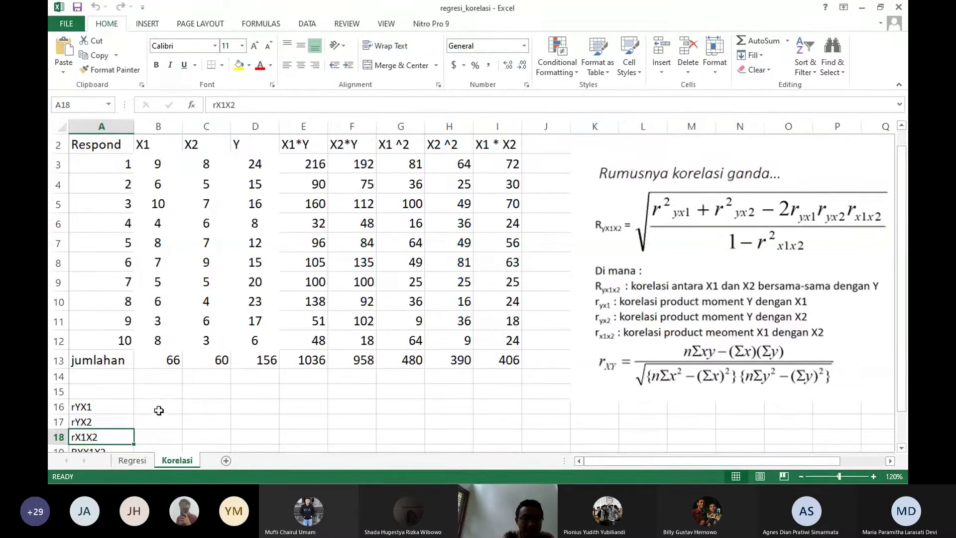
{"action": "left_click", "coordinate": [159, 410]}
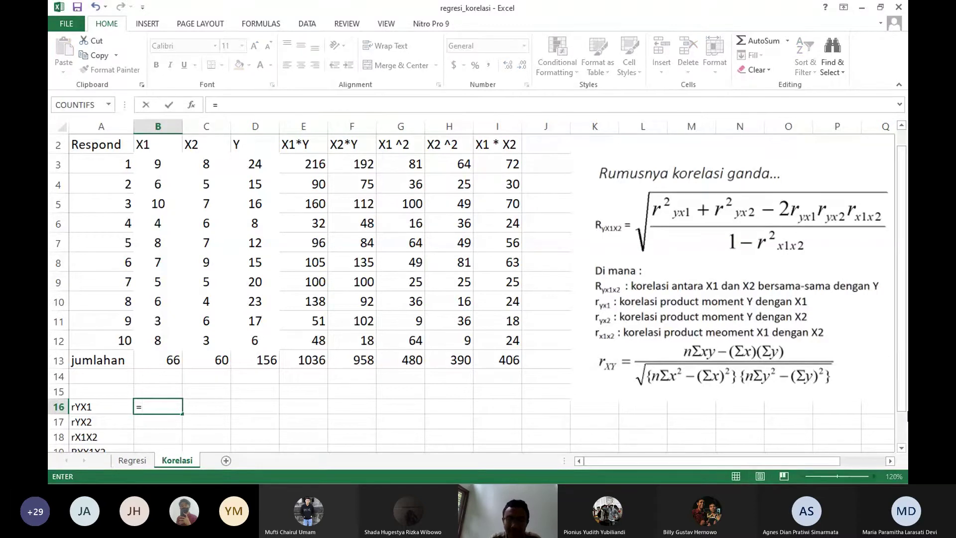
{"action": "type", "text": "()"}
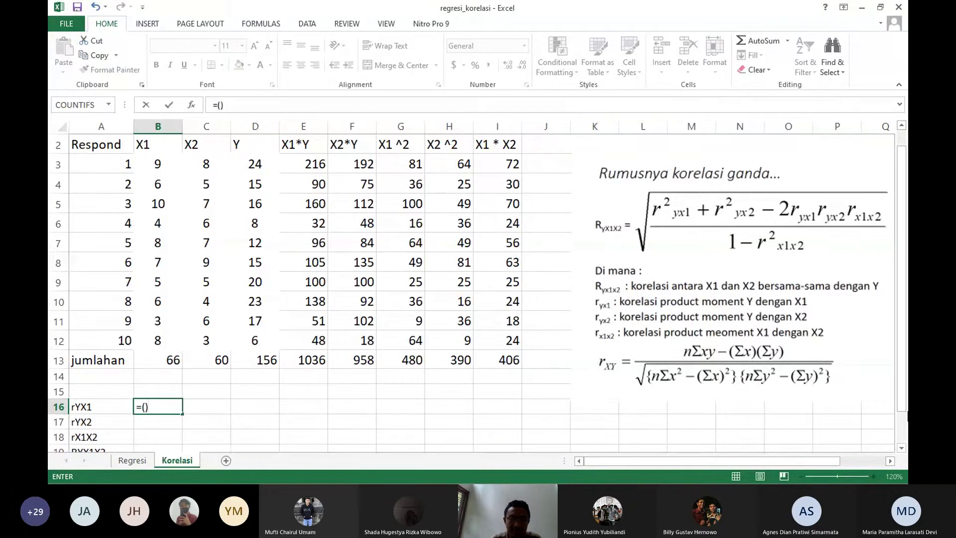
{"action": "type", "text": "/()"}
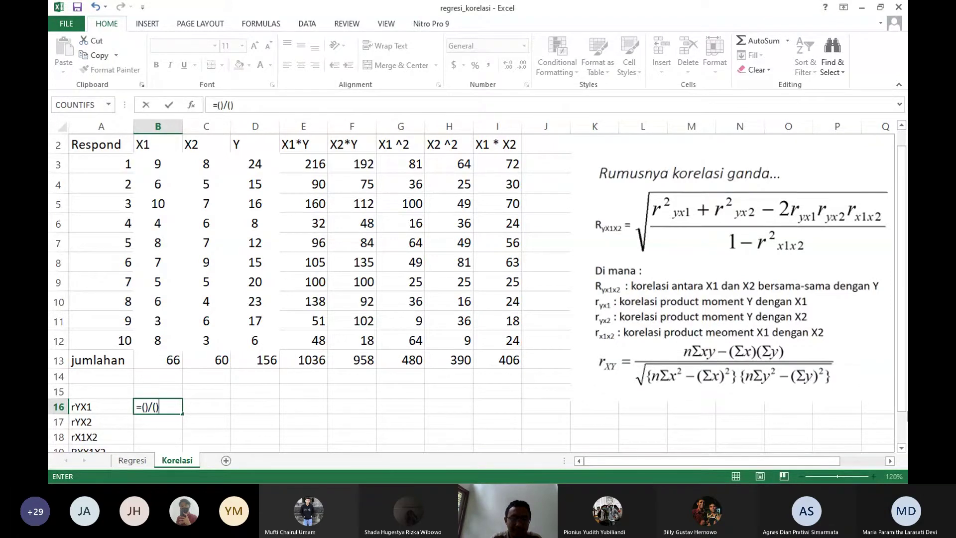
{"action": "key", "text": "Return"}
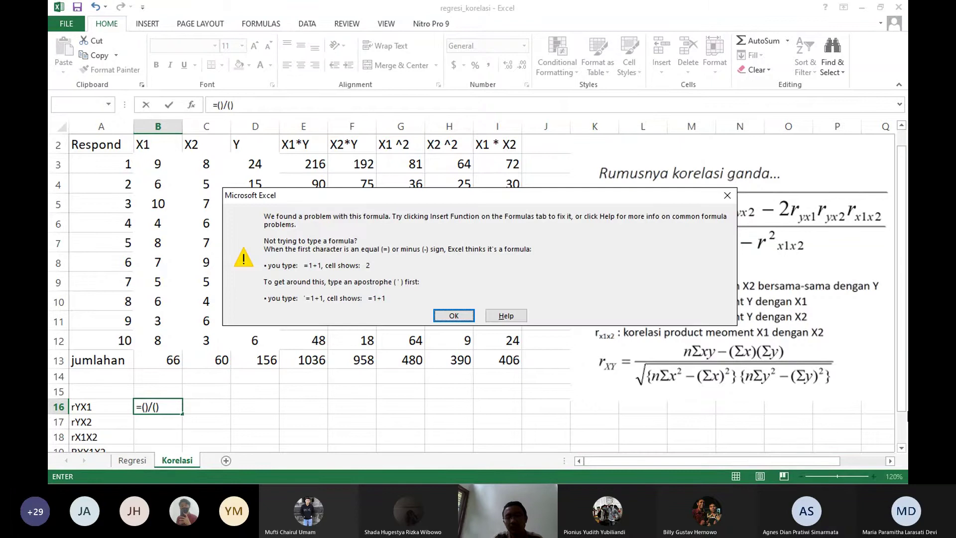
{"action": "left_click", "coordinate": [453, 315]}
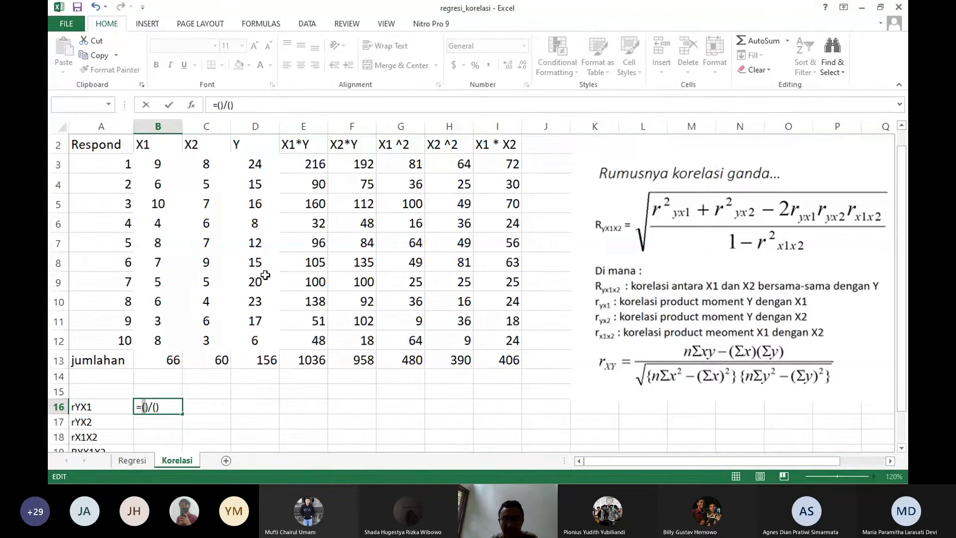
- Fill the first numerator term of the rYX1 formula with 10 times the X1*Y total, 10*E13
{"action": "key", "text": "BackSpace"}
{"action": "type", "text": "10"}
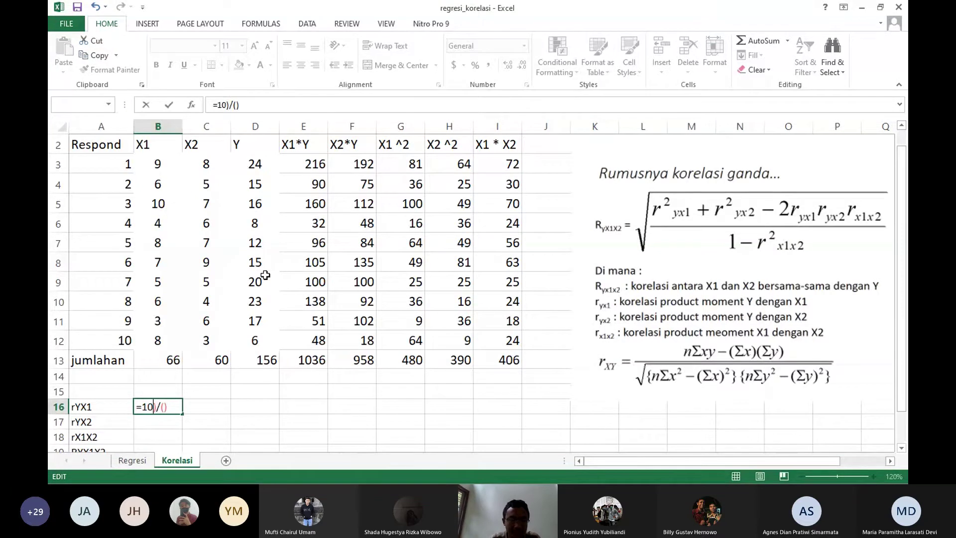
{"action": "key", "text": "BackSpace"}
{"action": "key", "text": "BackSpace"}
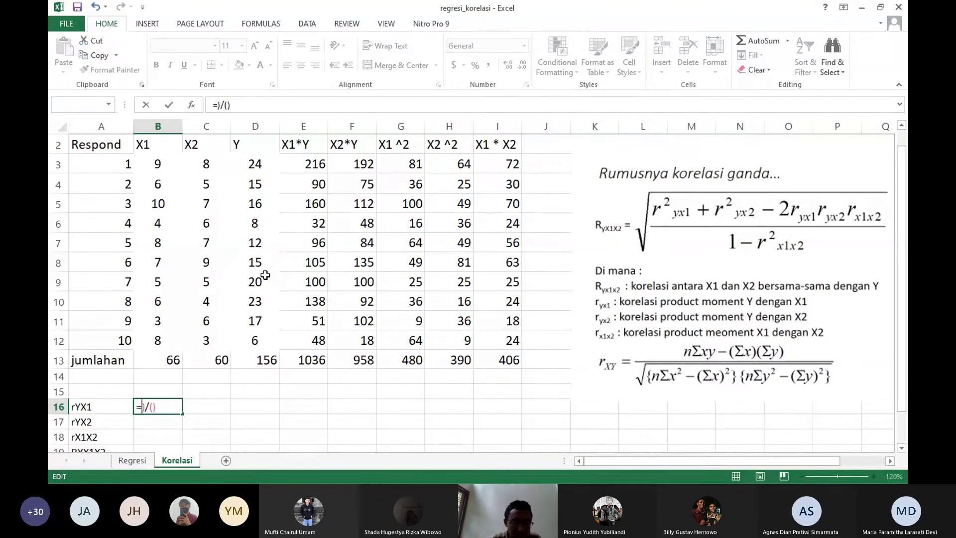
{"action": "type", "text": "("}
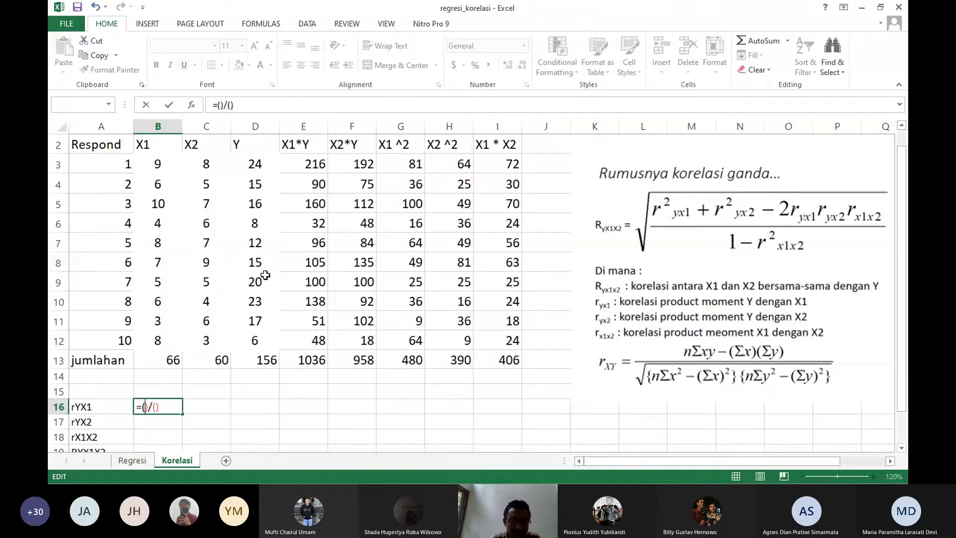
{"action": "type", "text": "10"}
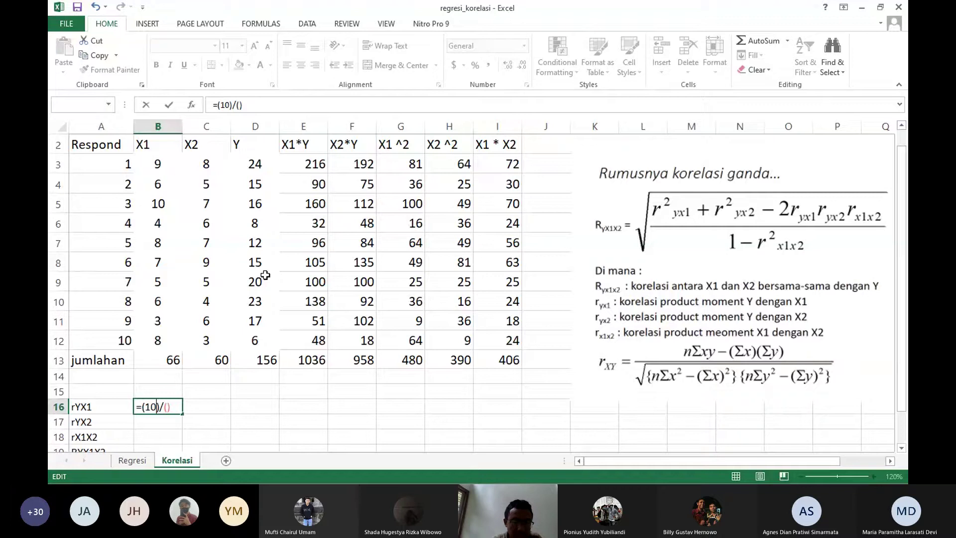
{"action": "type", "text": "*"}
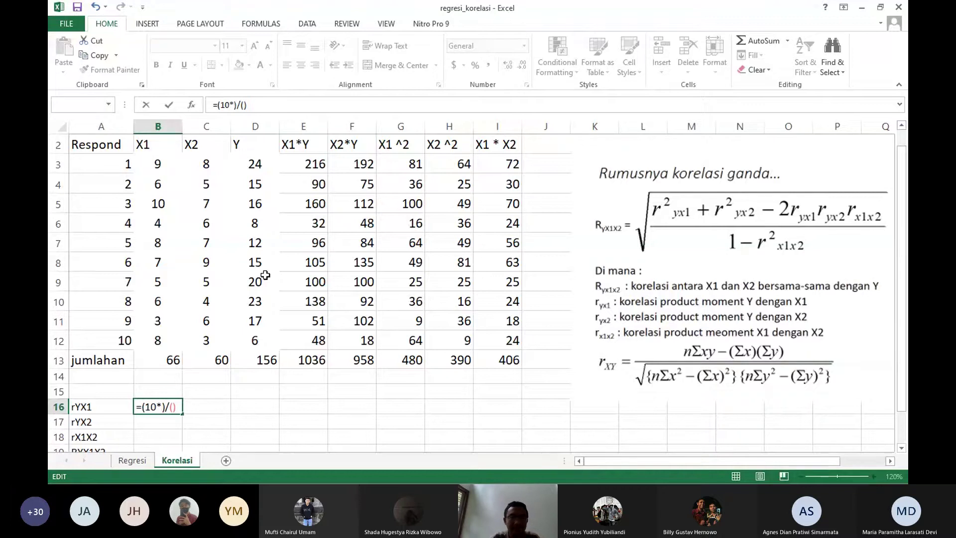
{"action": "left_click", "coordinate": [319, 366]}
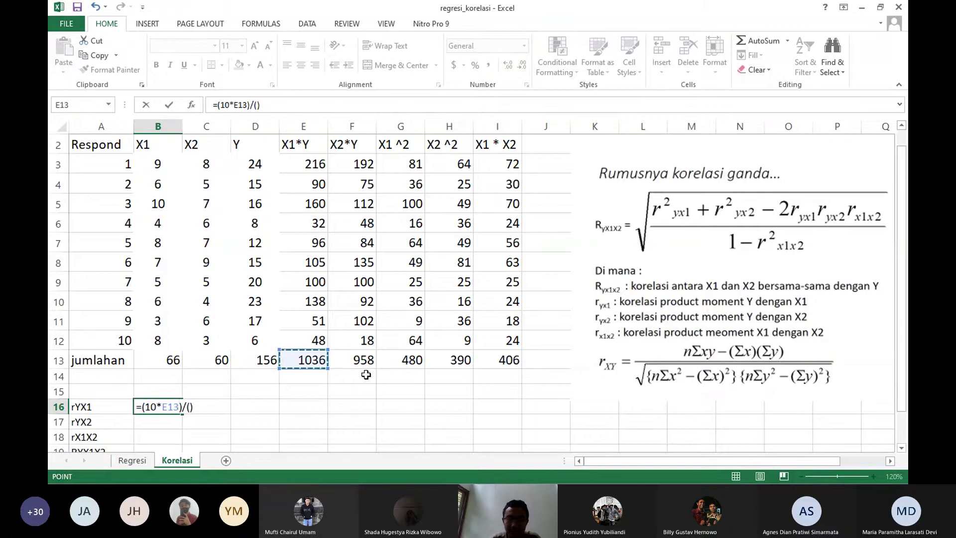
- Complete the numerator in B16 by subtracting the product of the X1 and Y totals, B13*D13
{"action": "type", "text": "-"}
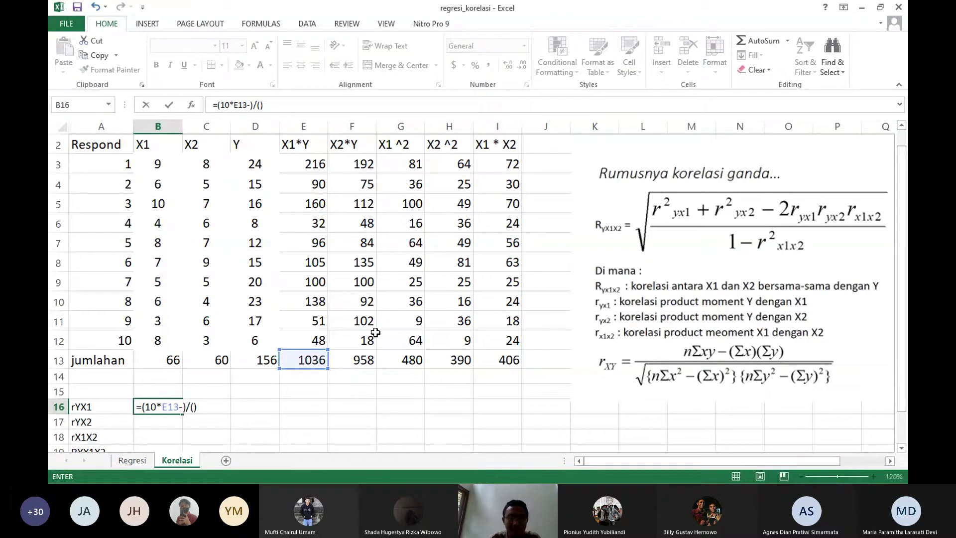
{"action": "left_click", "coordinate": [172, 361]}
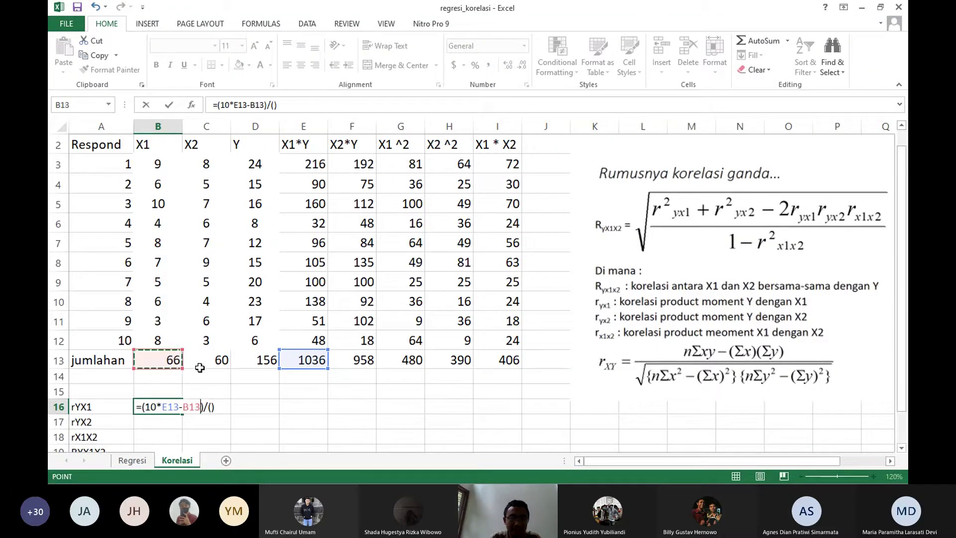
{"action": "type", "text": "*"}
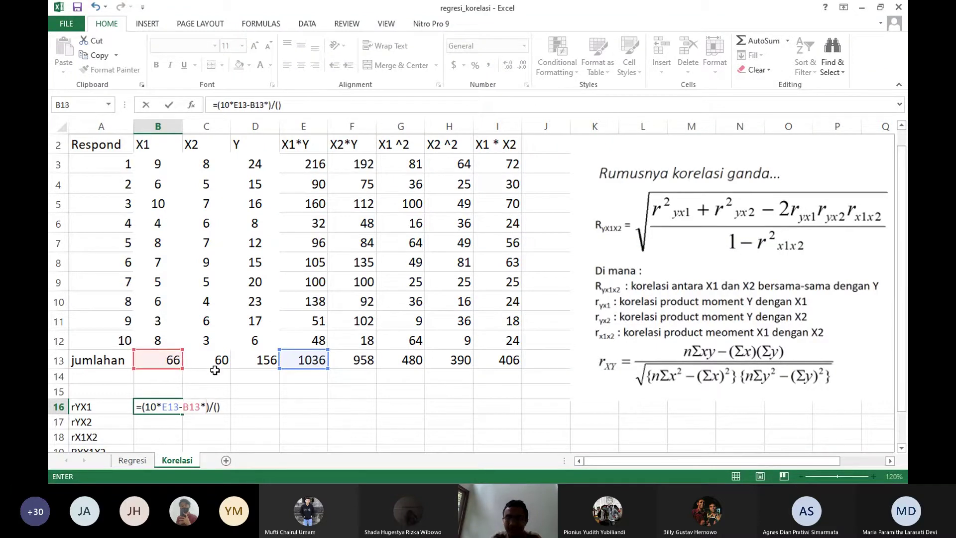
{"action": "left_click", "coordinate": [256, 362]}
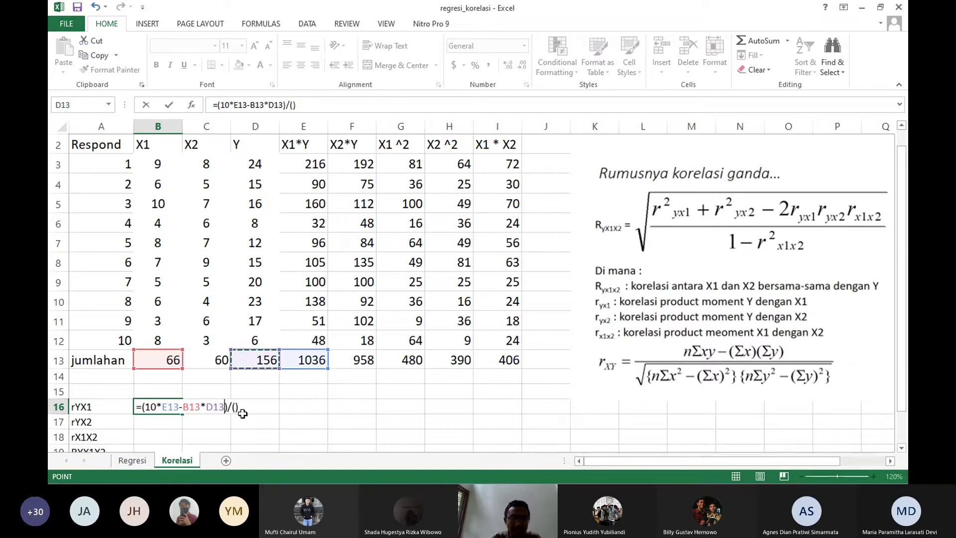
{"action": "key", "text": "Right"}
{"action": "key", "text": "Right"}
{"action": "key", "text": "Right"}
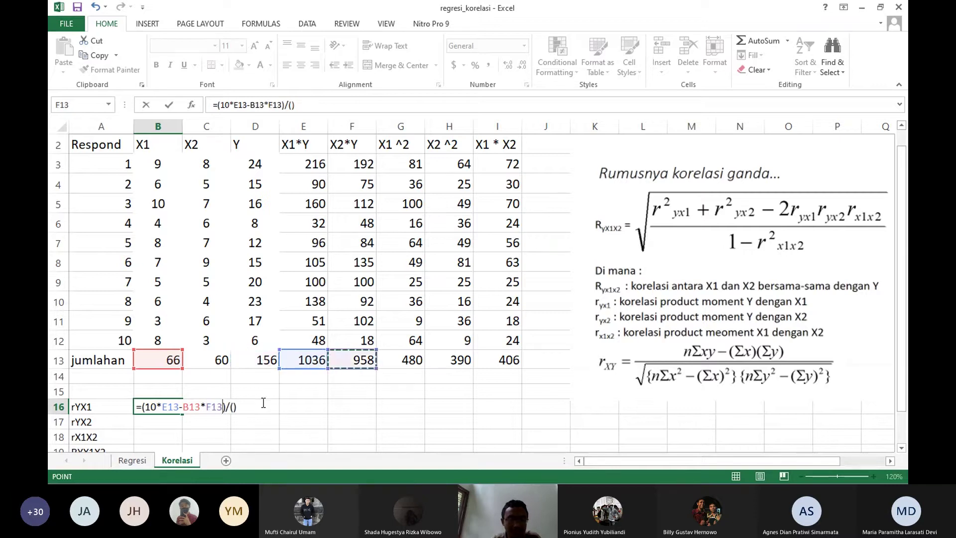
{"action": "key", "text": "Left"}
{"action": "key", "text": "Left"}
{"action": "key", "text": "Left"}
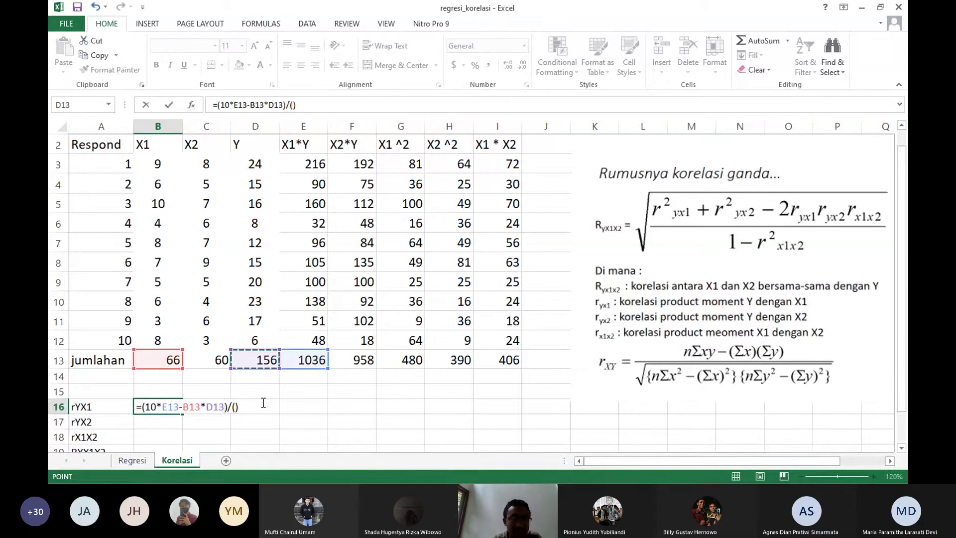
- Turn the empty denominator bracket of the rYX1 formula in B16 into a square root, sqrt()
{"action": "left_click", "coordinate": [235, 407]}
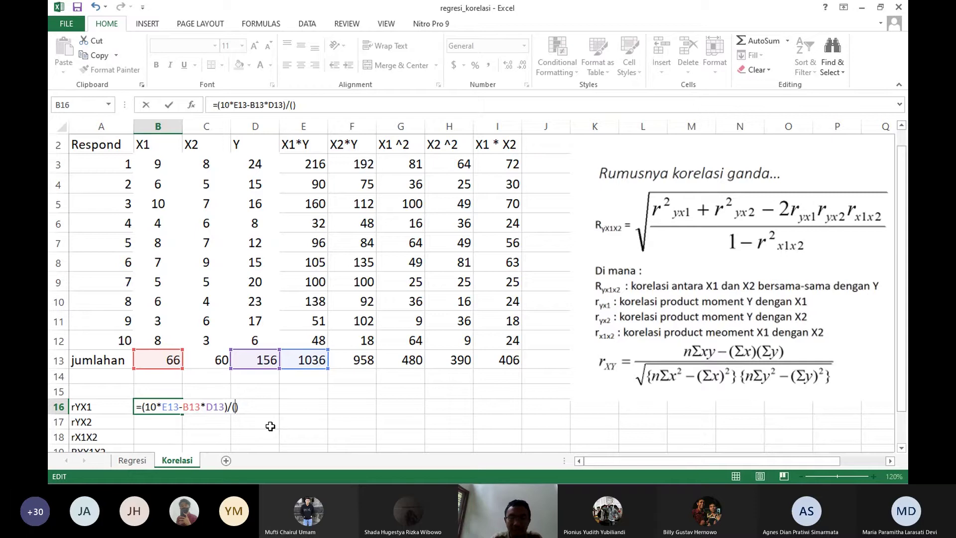
{"action": "type", "text": "sr"}
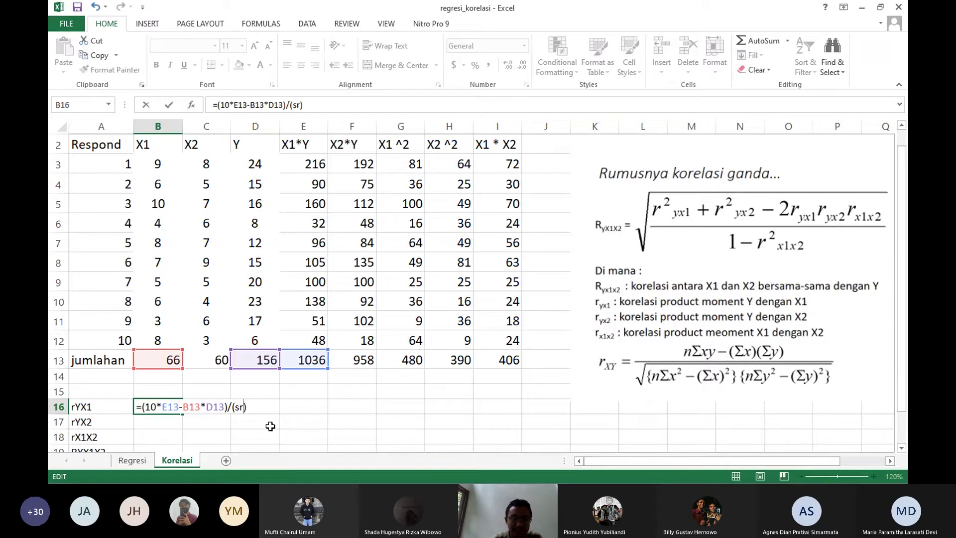
{"action": "key", "text": "BackSpace"}
{"action": "type", "text": "q"}
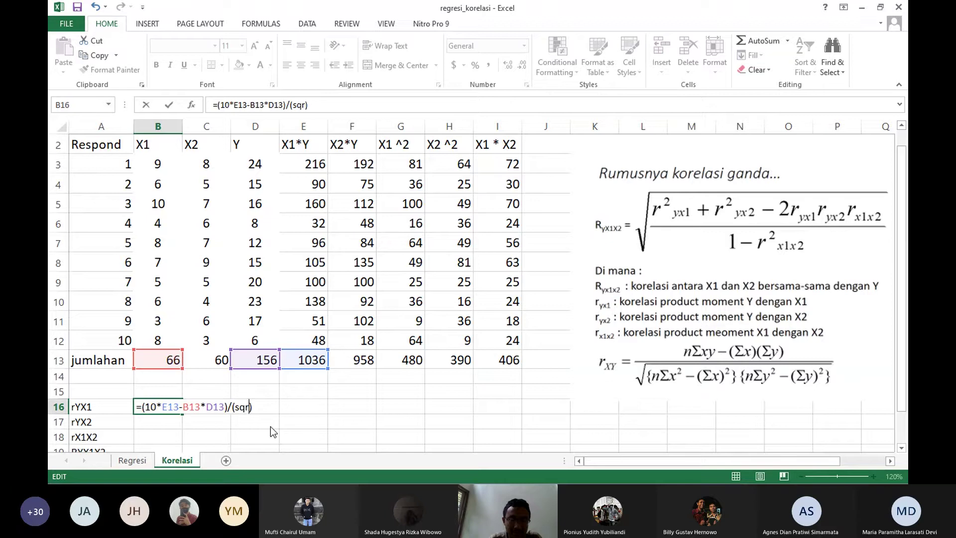
{"action": "key", "text": "BackSpace"}
{"action": "key", "text": "BackSpace"}
{"action": "key", "text": "BackSpace"}
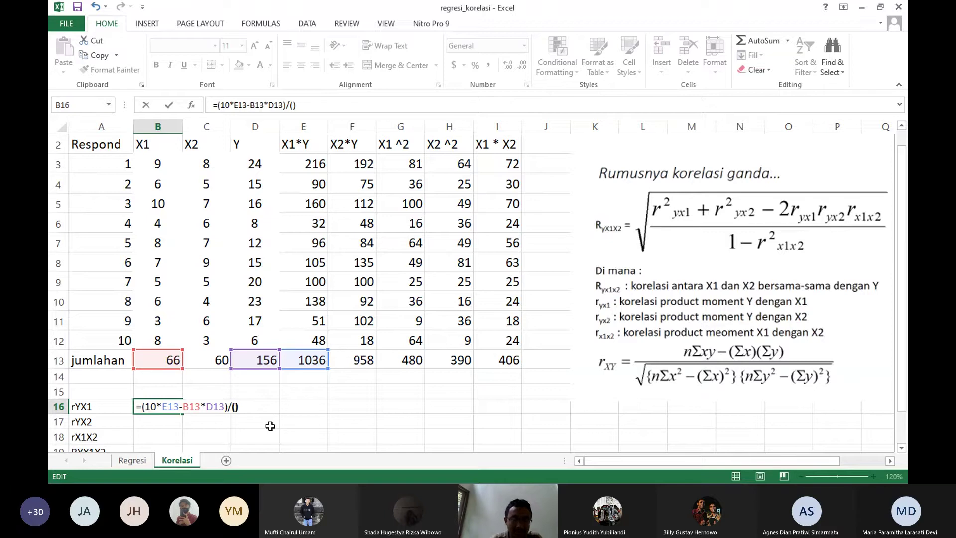
{"action": "type", "text": "sqrt"}
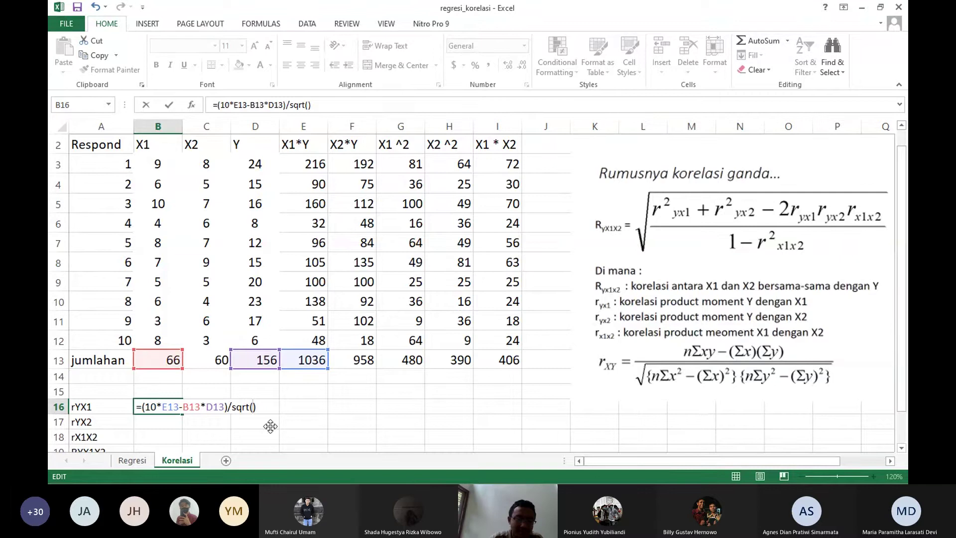
- Fill the square root in B16 with the X1 factor, 10 times the X1^2 total minus the squared X1 total, (10*G13-B13^2)
{"action": "type", "text": "("}
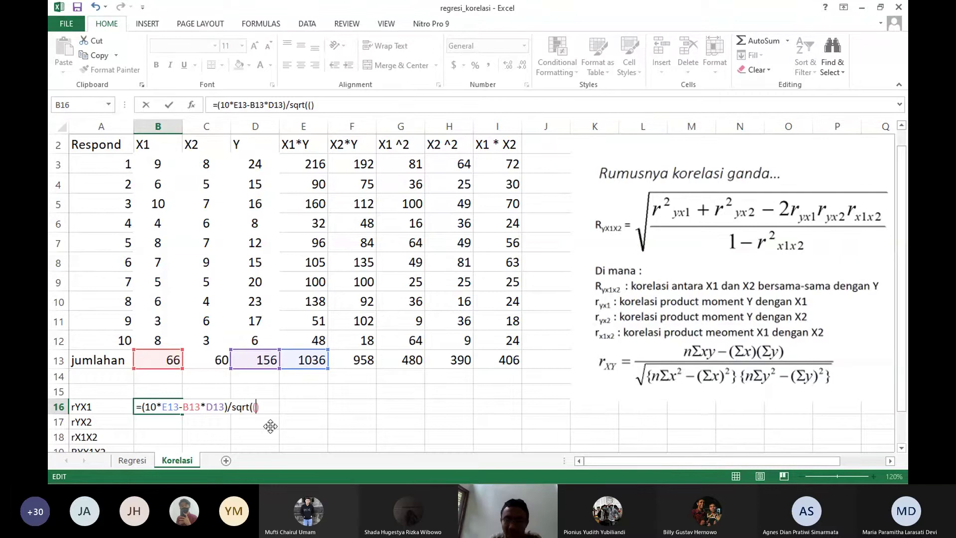
{"action": "type", "text": "10"}
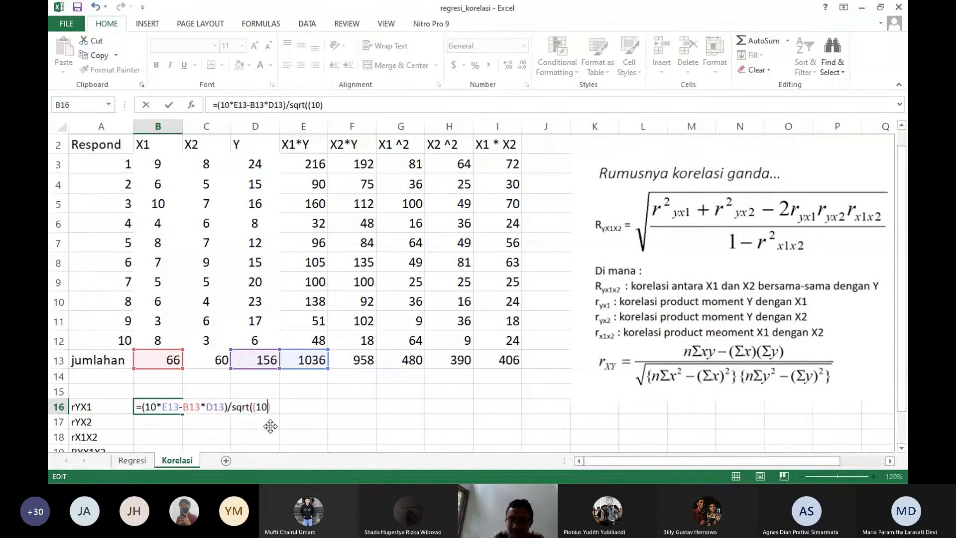
{"action": "type", "text": "*"}
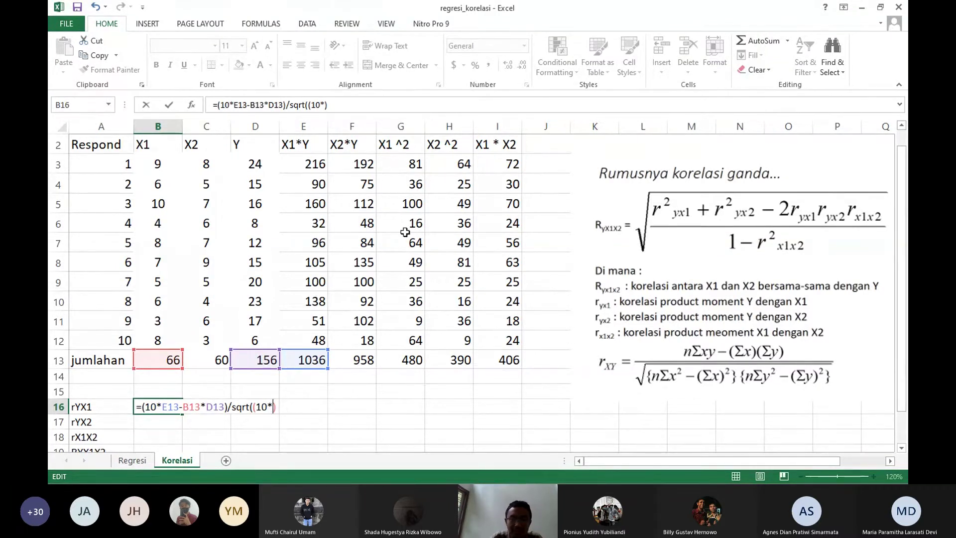
{"action": "left_click", "coordinate": [403, 358]}
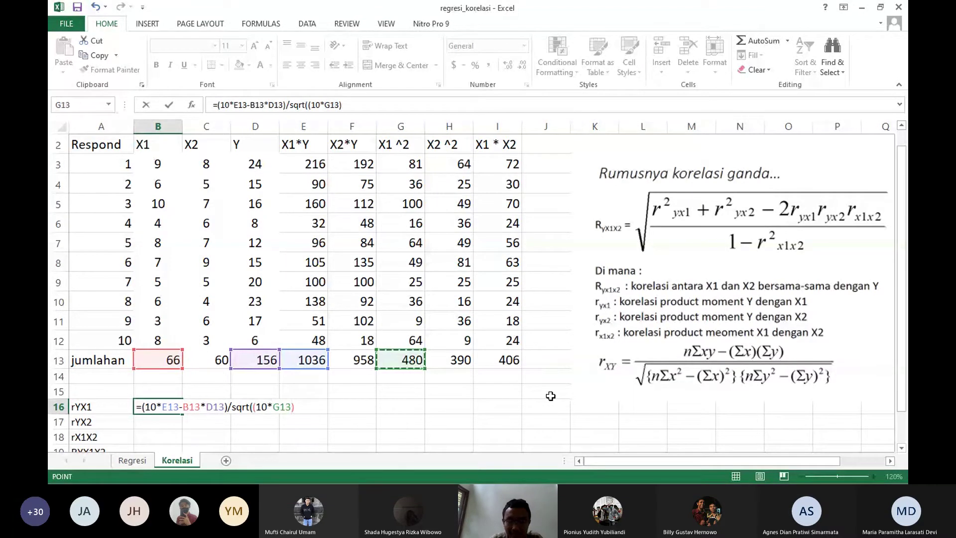
{"action": "type", "text": "-"}
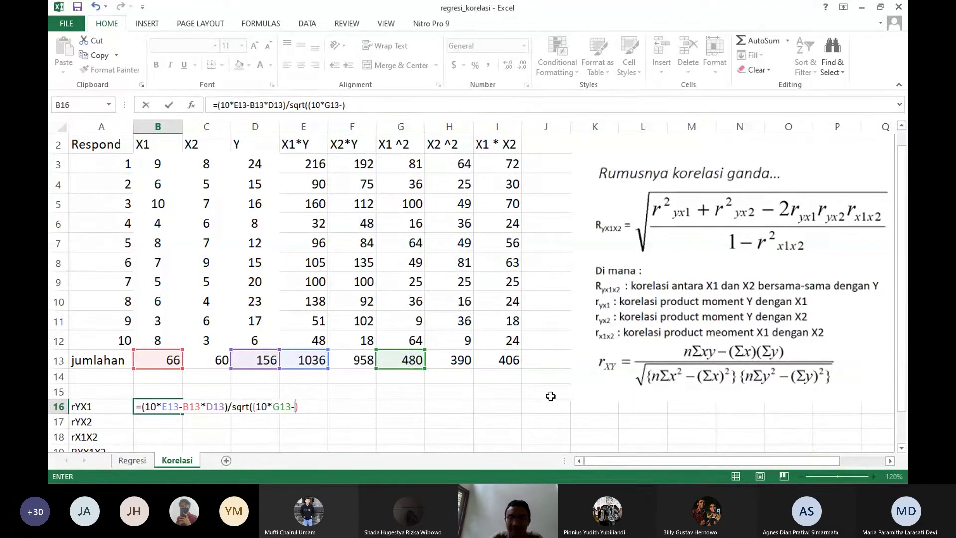
{"action": "left_click", "coordinate": [169, 361]}
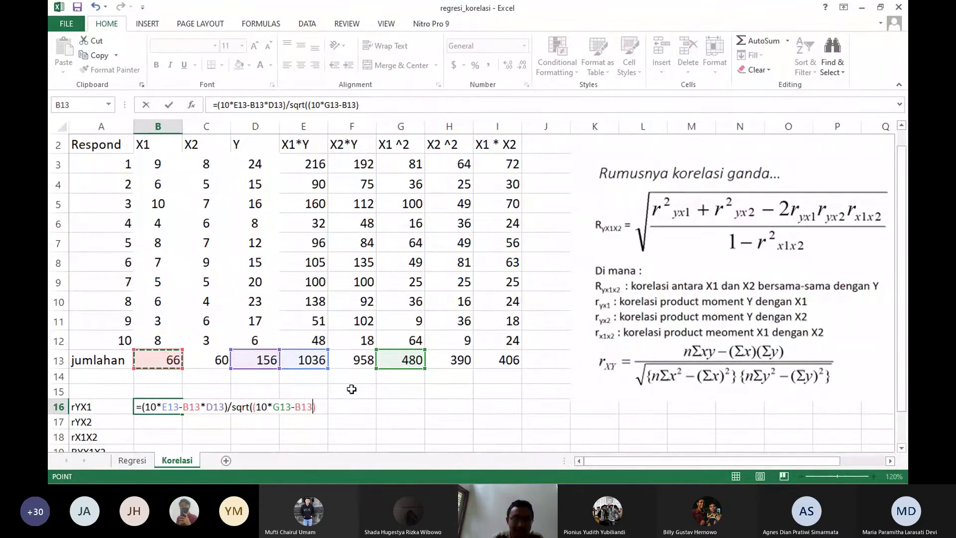
{"action": "type", "text": "^2"}
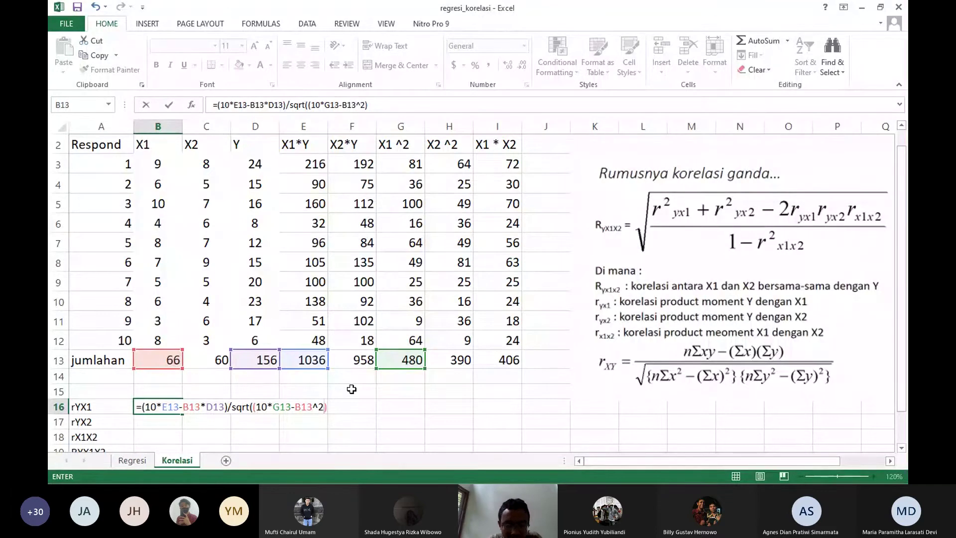
{"action": "type", "text": "))"}
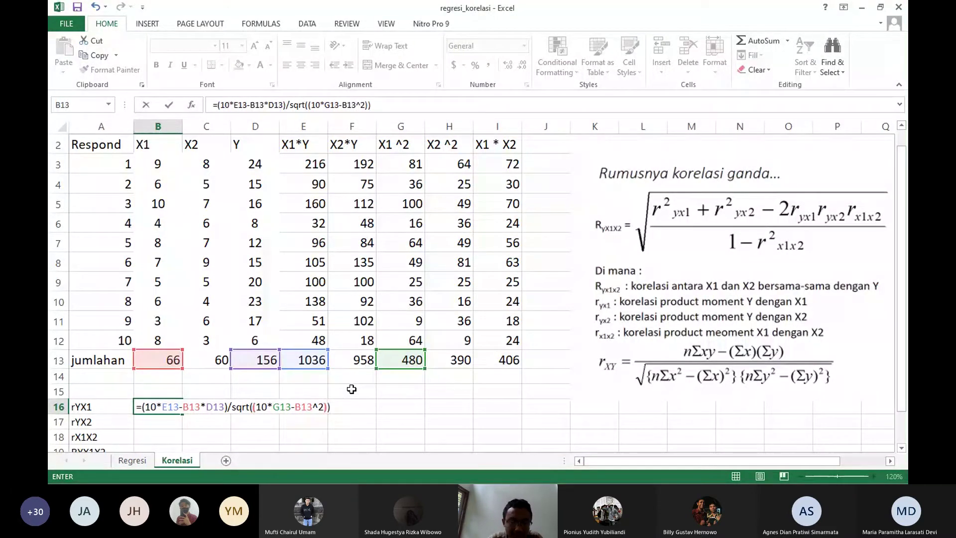
- Multiply the X1 factor inside the square root by a second bracket starting with 10*J13, the cell reserved for the Y^2 total
{"action": "type", "text": "-"}
{"action": "key", "text": "BackSpace"}
{"action": "type", "text": "*"}
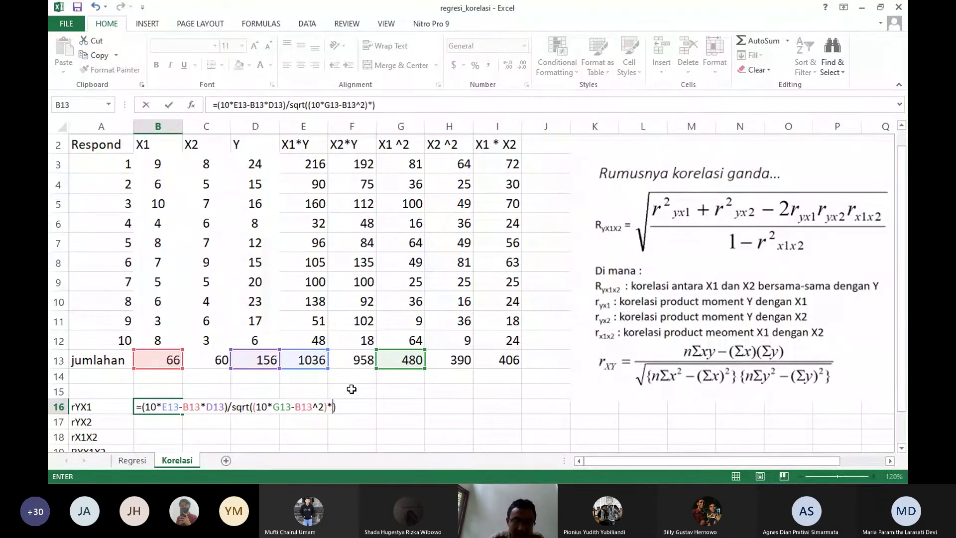
{"action": "type", "text": "("}
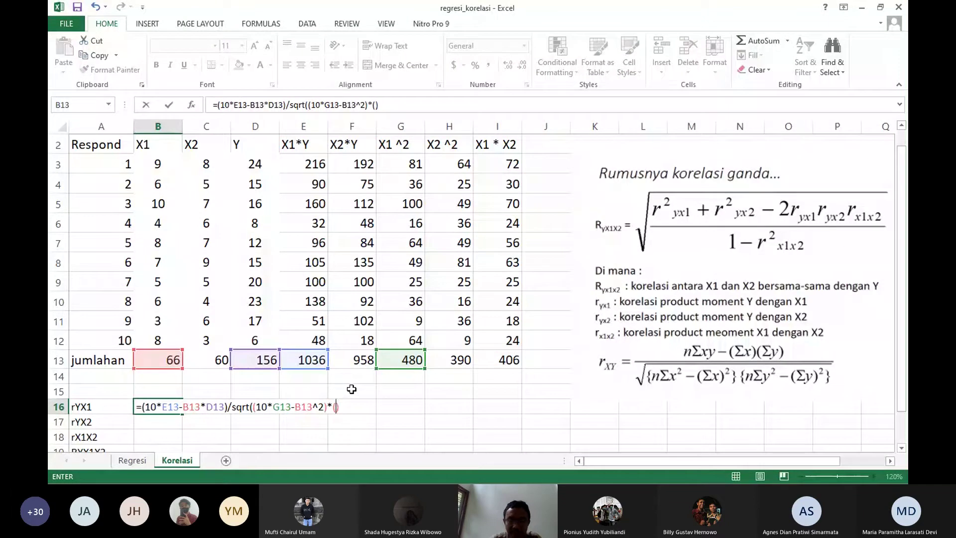
{"action": "type", "text": "10"}
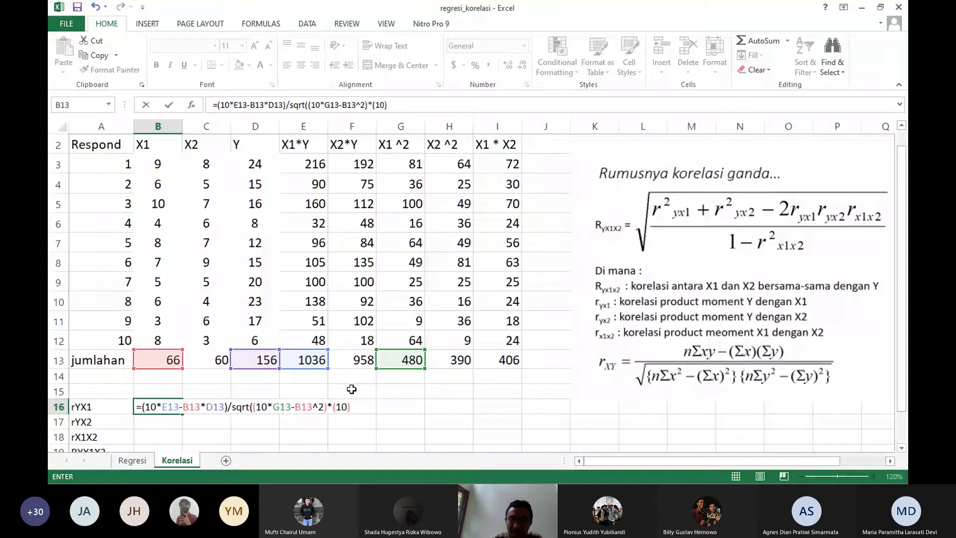
{"action": "type", "text": "*"}
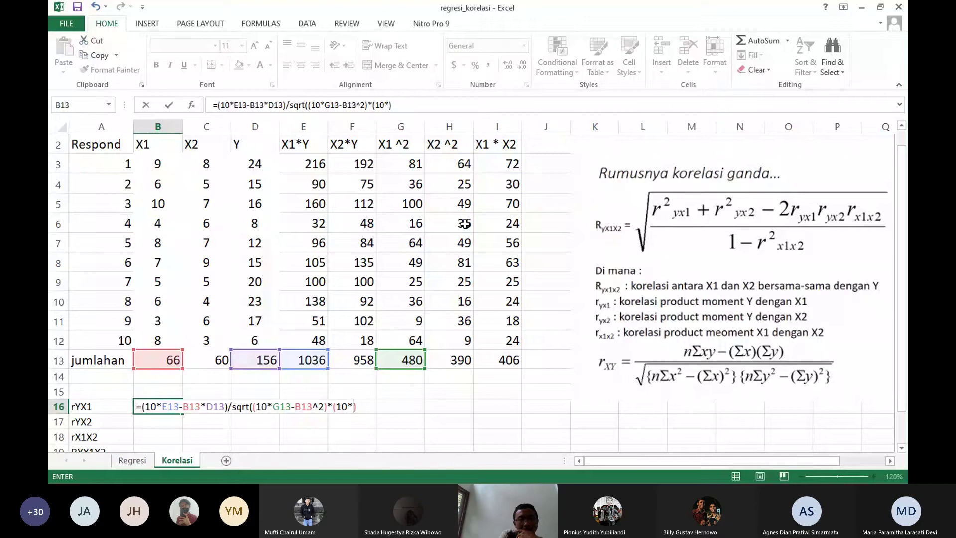
{"action": "left_click", "coordinate": [561, 360]}
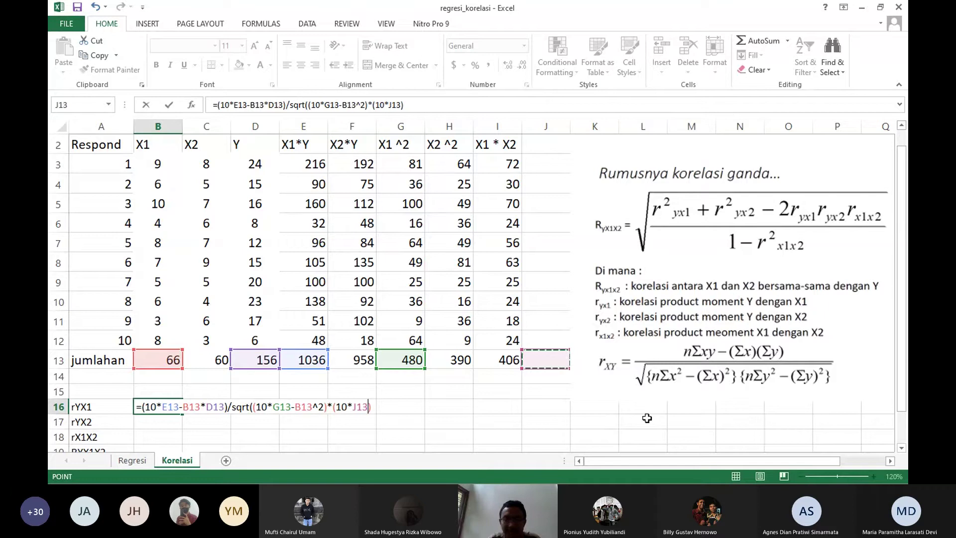
- Complete the second bracket by subtracting the squared Y total, D13^2, and commit the rYX1 formula in B16
{"action": "type", "text": "-"}
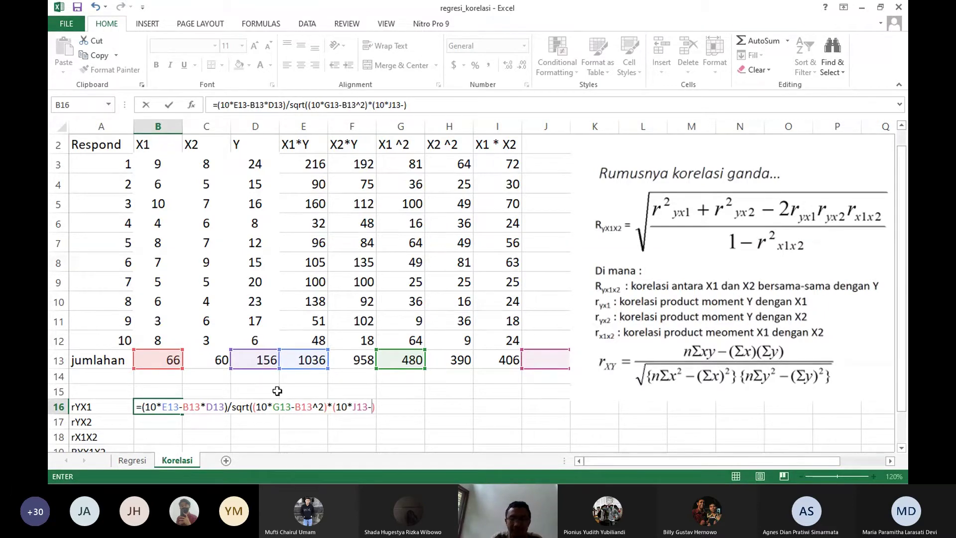
{"action": "left_click", "coordinate": [257, 359]}
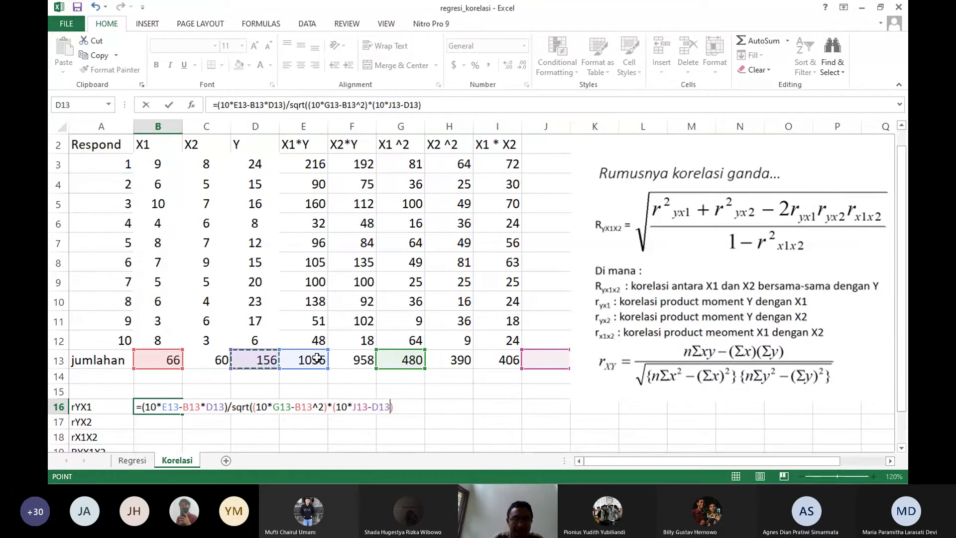
{"action": "type", "text": "^2"}
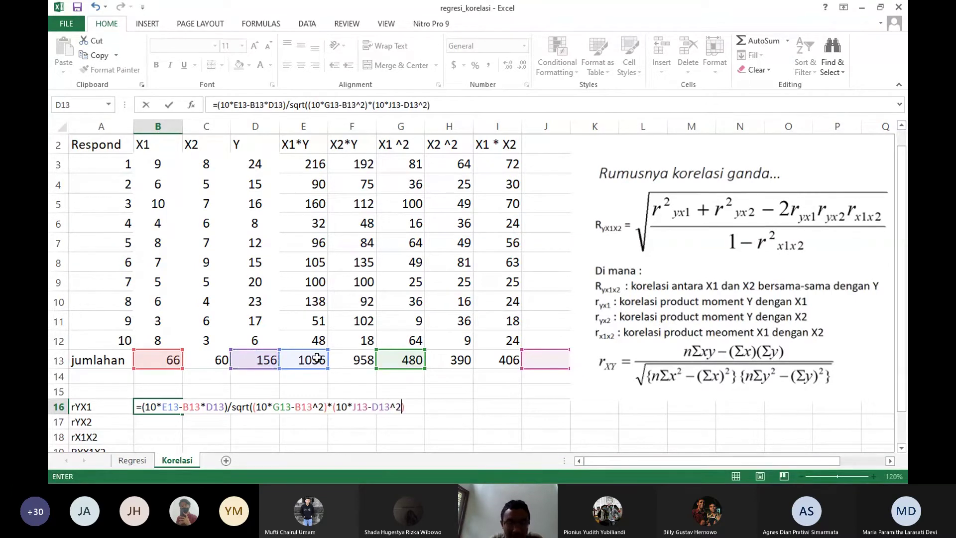
{"action": "type", "text": ")"}
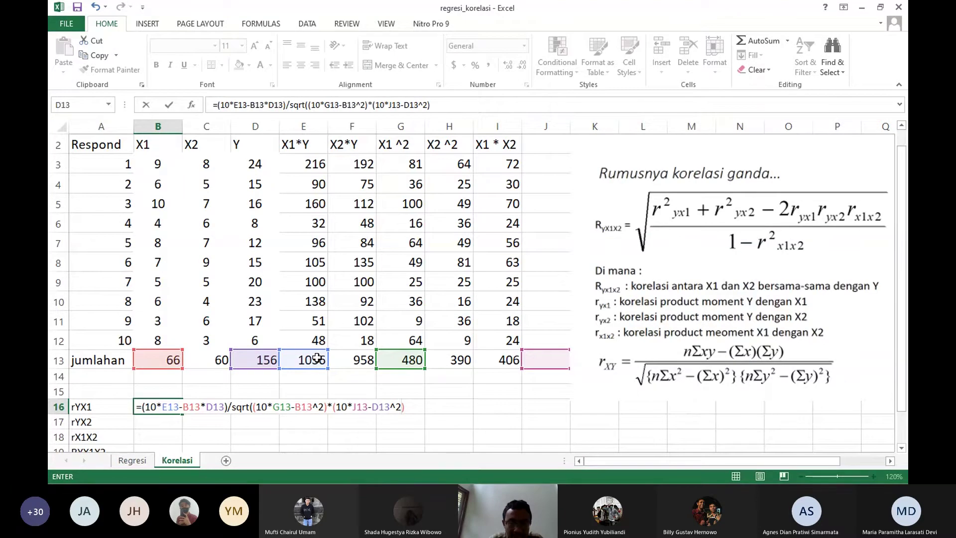
{"action": "key", "text": "Return"}
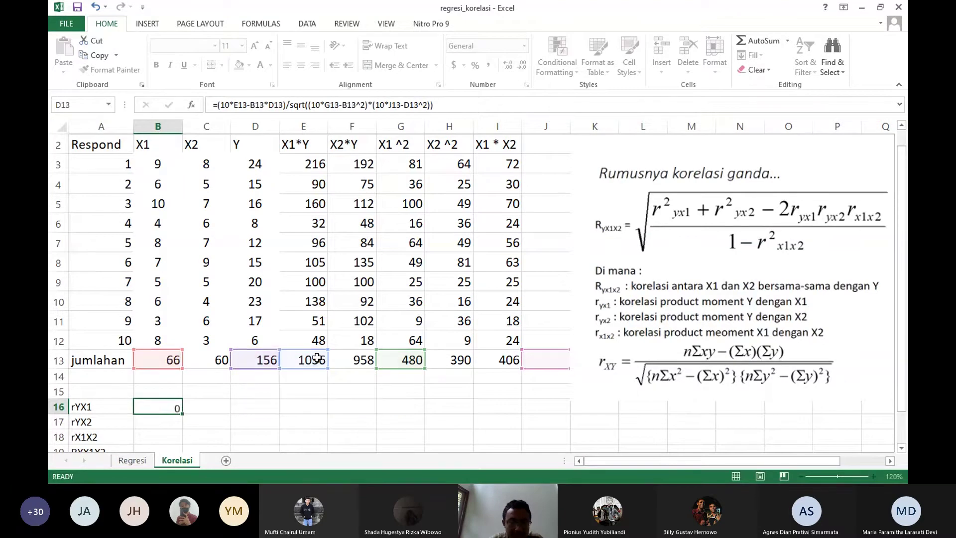
{"action": "key", "text": "Up"}
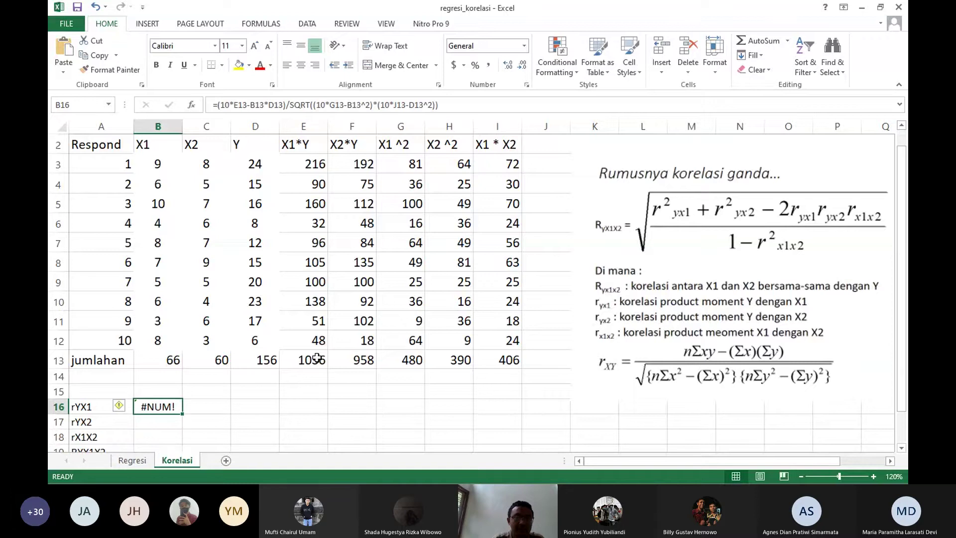
- Add a new column header Y^2 in J2, beside the X1 * X2 column
{"action": "left_click", "coordinate": [553, 361]}
{"action": "scroll", "coordinate": [555, 254], "scroll_direction": "up", "scroll_amount": 1}
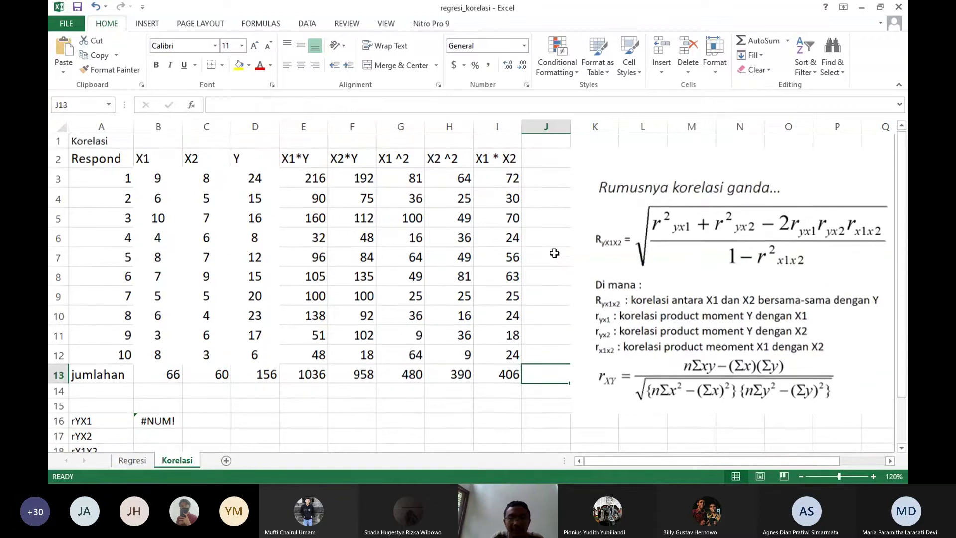
{"action": "left_click", "coordinate": [550, 166]}
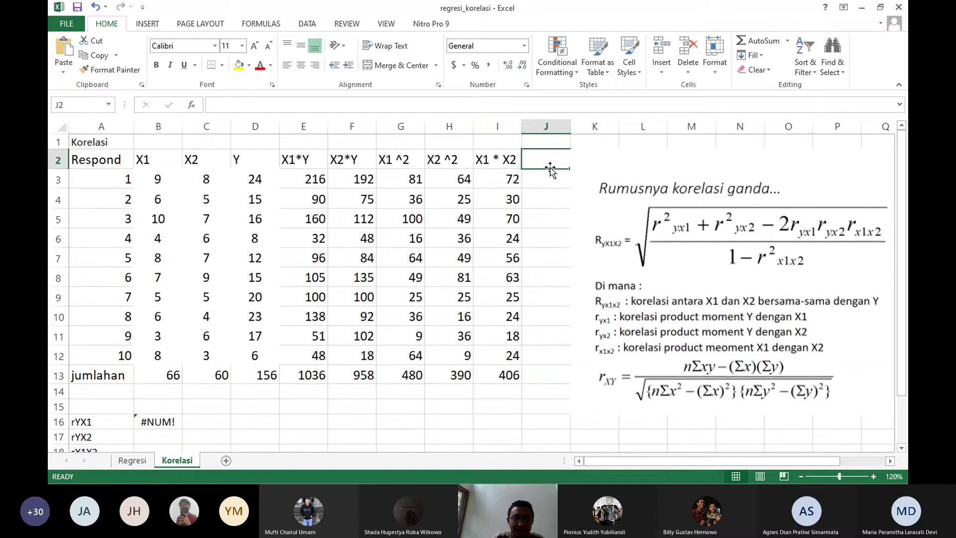
{"action": "type", "text": "Y"}
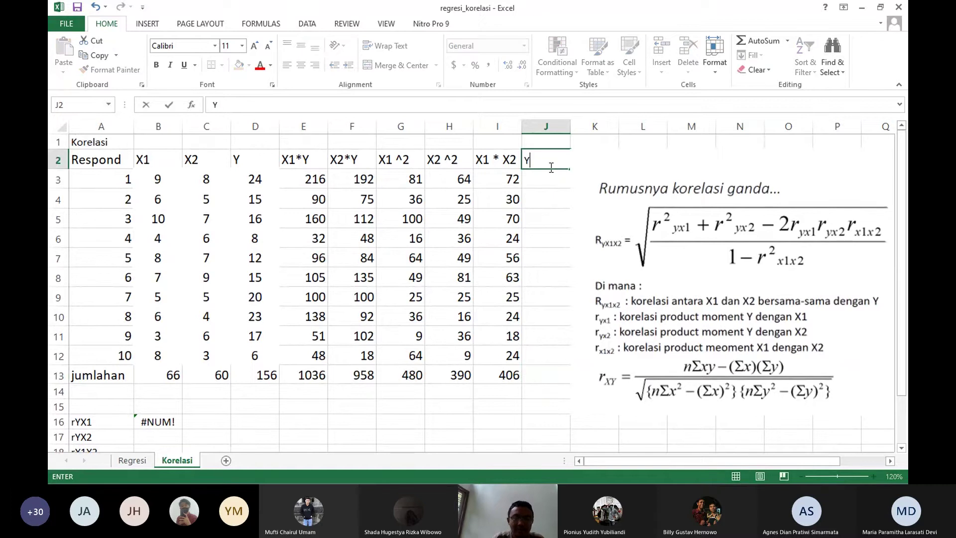
{"action": "type", "text": "^2"}
{"action": "key", "text": "Return"}
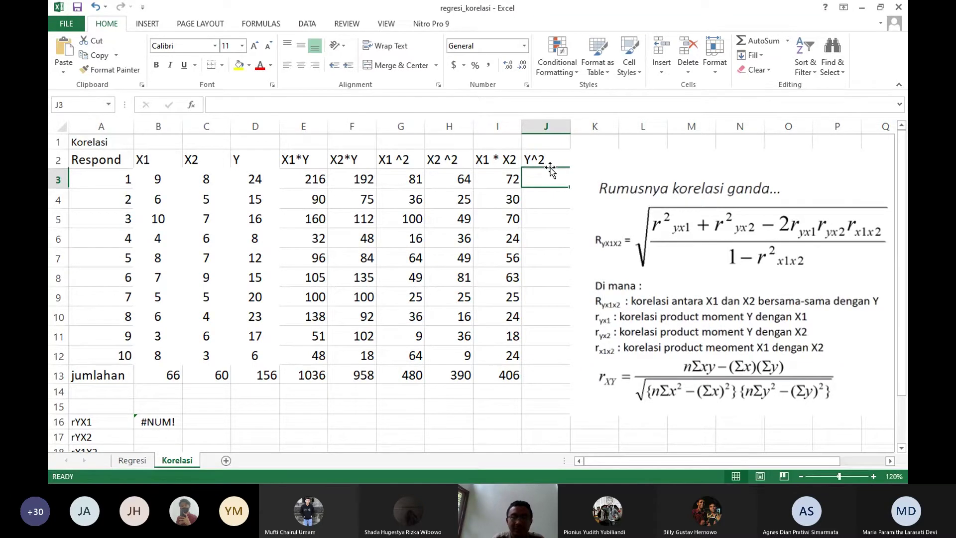
- Calculate the first respondent's squared Y in J3 with the formula =D3^2
{"action": "type", "text": "="}
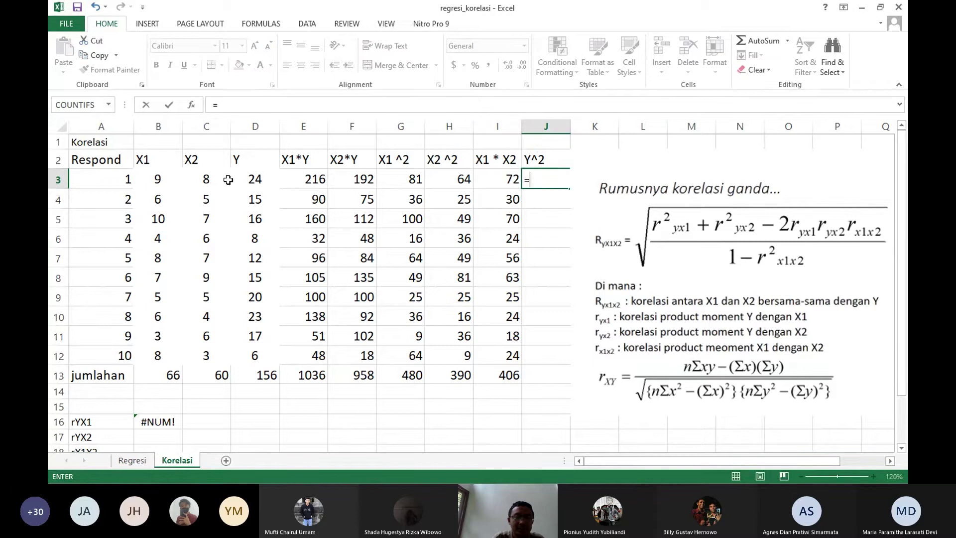
{"action": "left_click", "coordinate": [250, 180]}
{"action": "type", "text": "^2"}
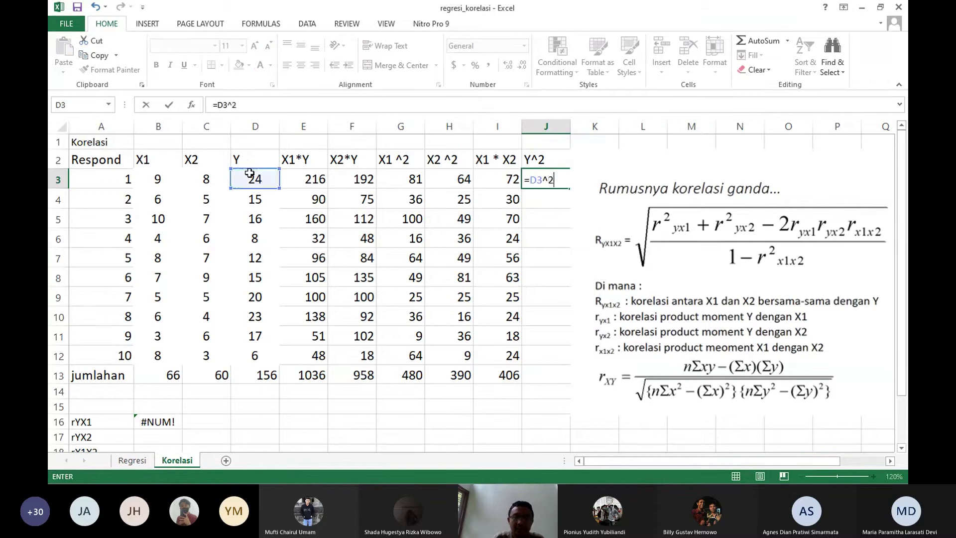
{"action": "key", "text": "Return"}
- Copy the squared Y formula from J3 into J4 through J12 for the remaining respondents
{"action": "left_click", "coordinate": [566, 185]}
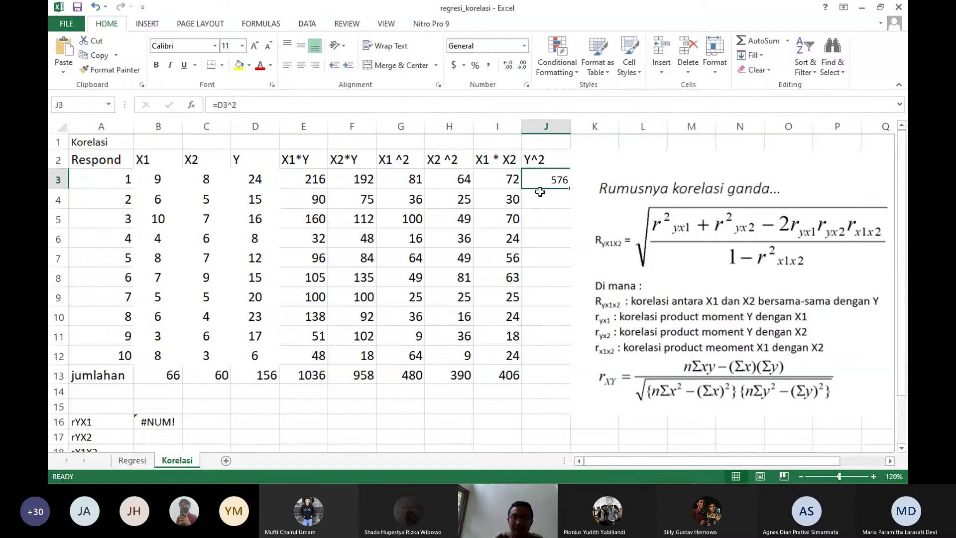
{"action": "key", "text": "ctrl+c"}
{"action": "key", "text": "Down"}
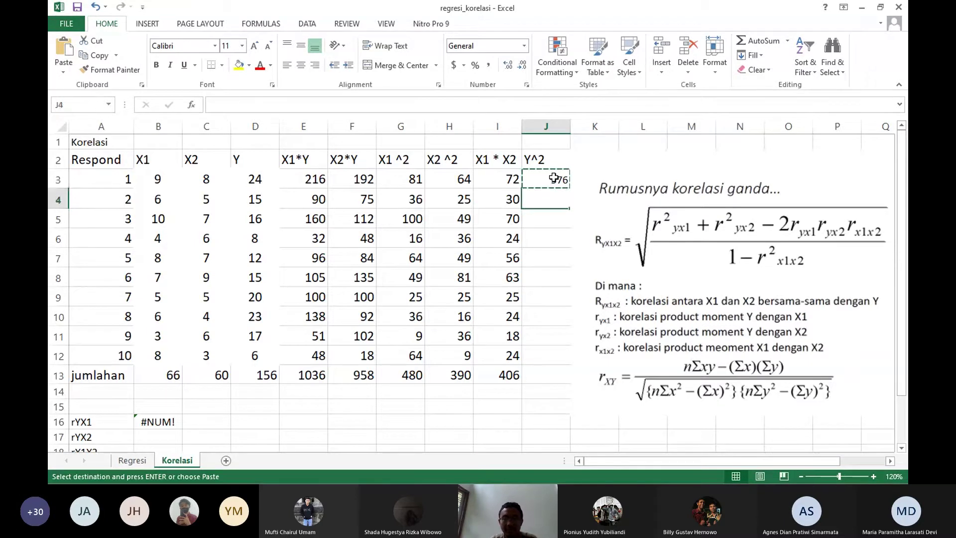
{"action": "key", "text": "ctrl+v"}
{"action": "key", "text": "Down"}
{"action": "key", "text": "ctrl+v"}
{"action": "key", "text": "Down"}
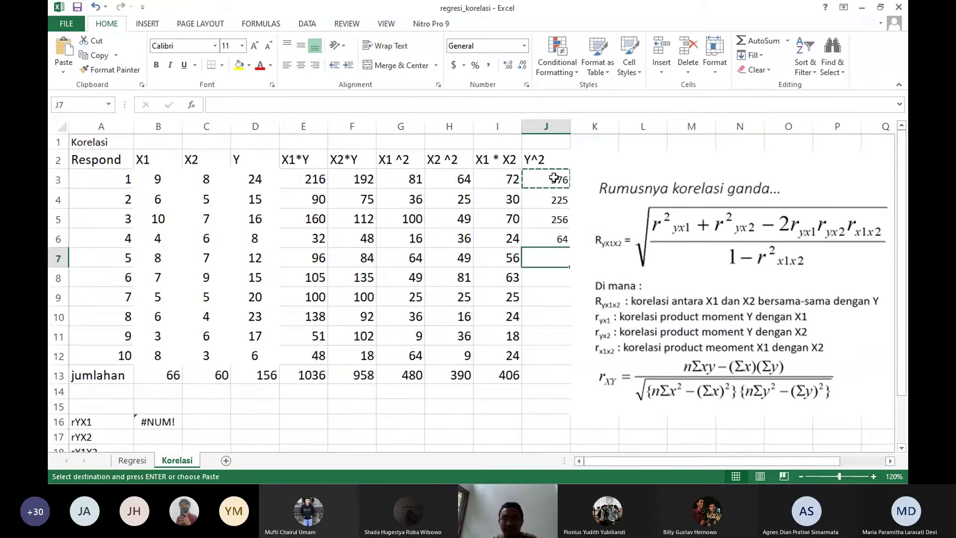
{"action": "key", "text": "ctrl+v"}
{"action": "key", "text": "Down"}
{"action": "key", "text": "ctrl+v"}
{"action": "key", "text": "Down"}
{"action": "key", "text": "ctrl+v"}
{"action": "key", "text": "Down"}
{"action": "key", "text": "ctrl+v"}
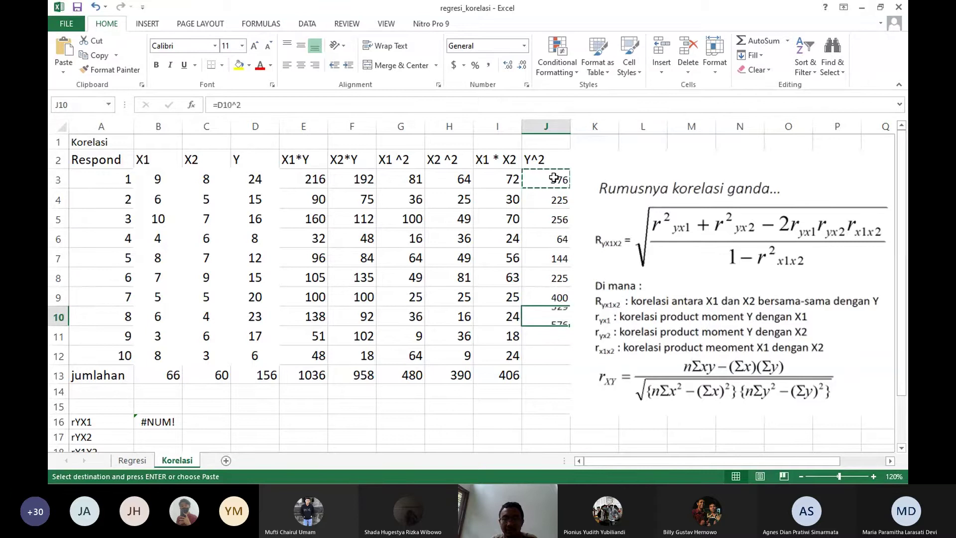
{"action": "key", "text": "Down"}
{"action": "key", "text": "ctrl+v"}
{"action": "key", "text": "Down"}
{"action": "key", "text": "ctrl+v"}
{"action": "key", "text": "Down"}
{"action": "key", "text": "Left"}
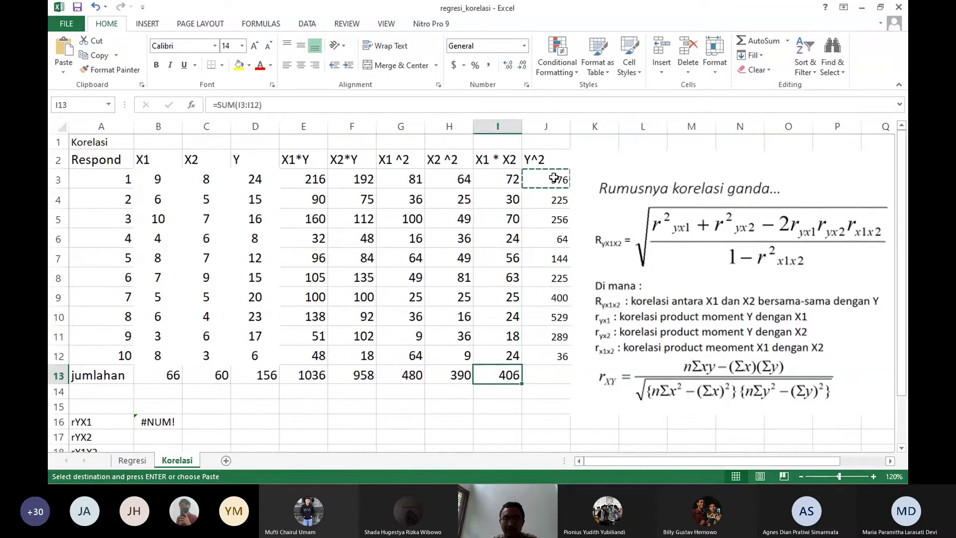
- Copy the column total formula from I13 into J13 to sum the Y^2 values
{"action": "key", "text": "ctrl+c"}
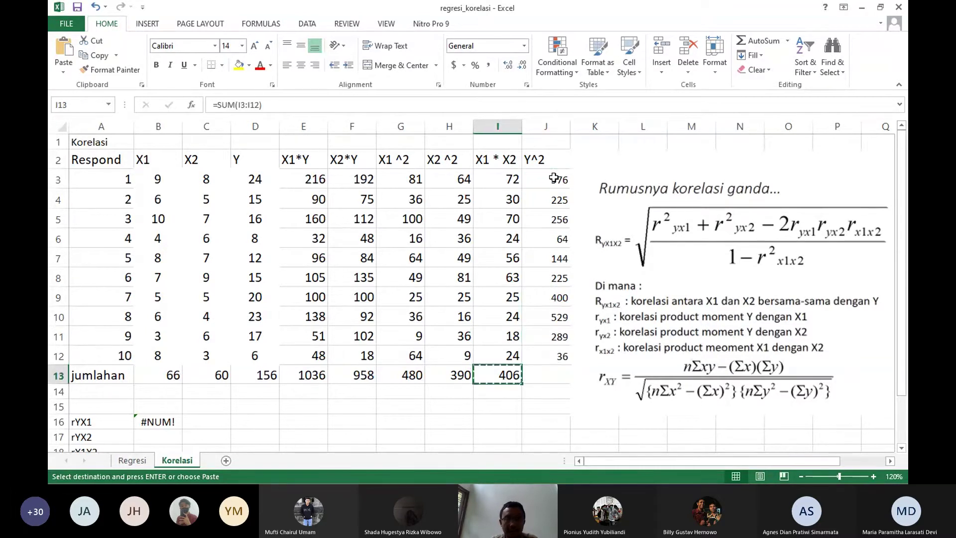
{"action": "key", "text": "Right"}
{"action": "key", "text": "ctrl+v"}
{"action": "key", "text": "Down"}
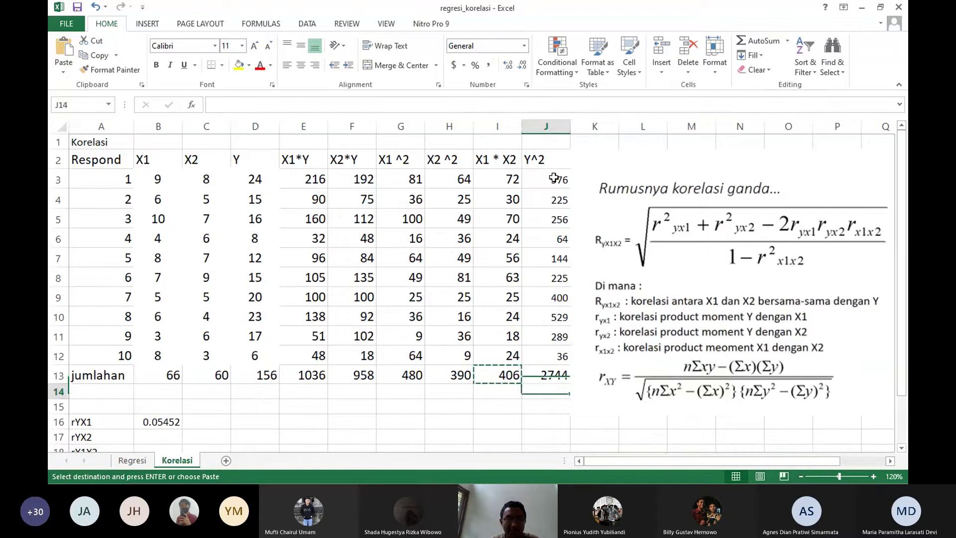
- Examine the rYX1 correlation result and its formula in B16
{"action": "key", "text": "Left"}
{"action": "key", "text": "Down"}
{"action": "key", "text": "Down"}
{"action": "key", "text": "Left"}
{"action": "key", "text": "Left"}
{"action": "key", "text": "Left"}
{"action": "key", "text": "Left"}
{"action": "key", "text": "Left"}
{"action": "key", "text": "Left"}
{"action": "key", "text": "Left"}
{"action": "key", "text": "Left"}
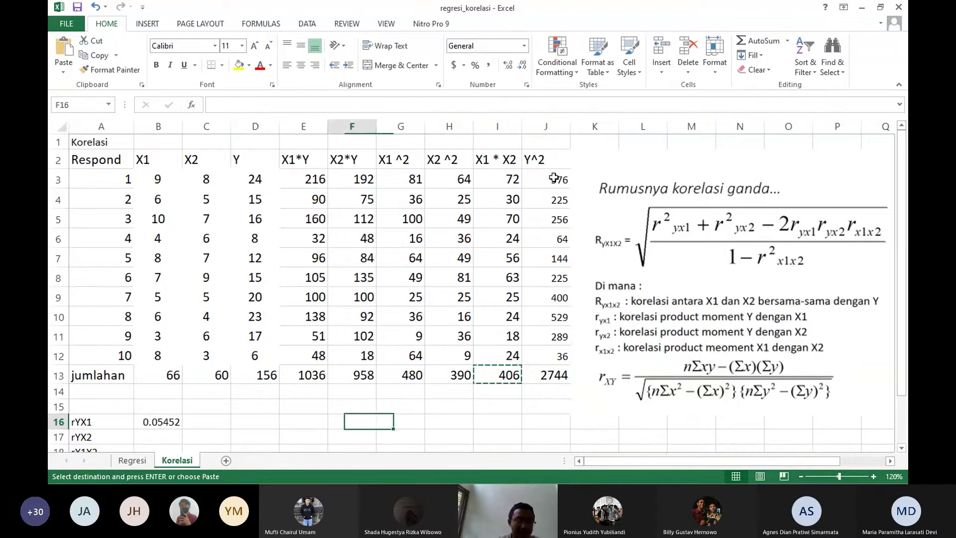
{"action": "key", "text": "Right"}
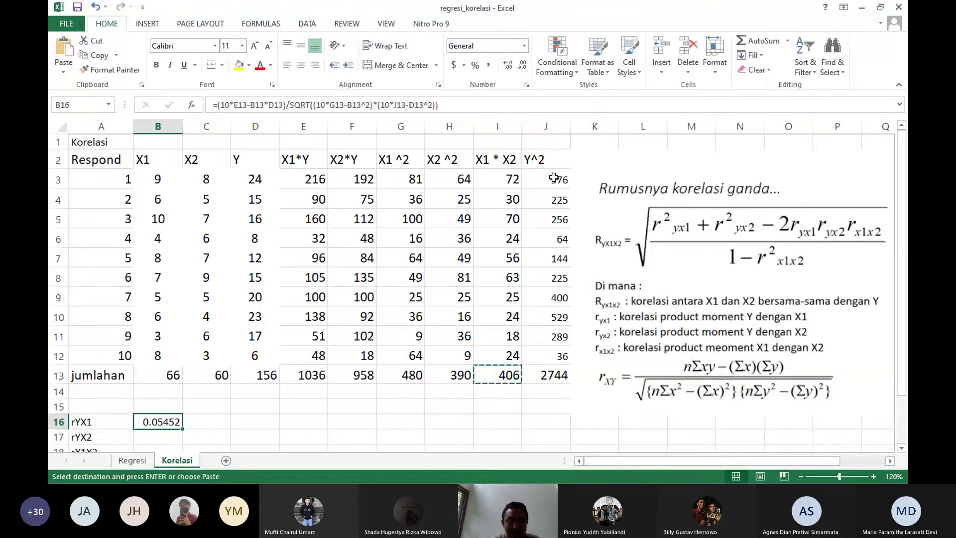
{"action": "key", "text": "Down"}
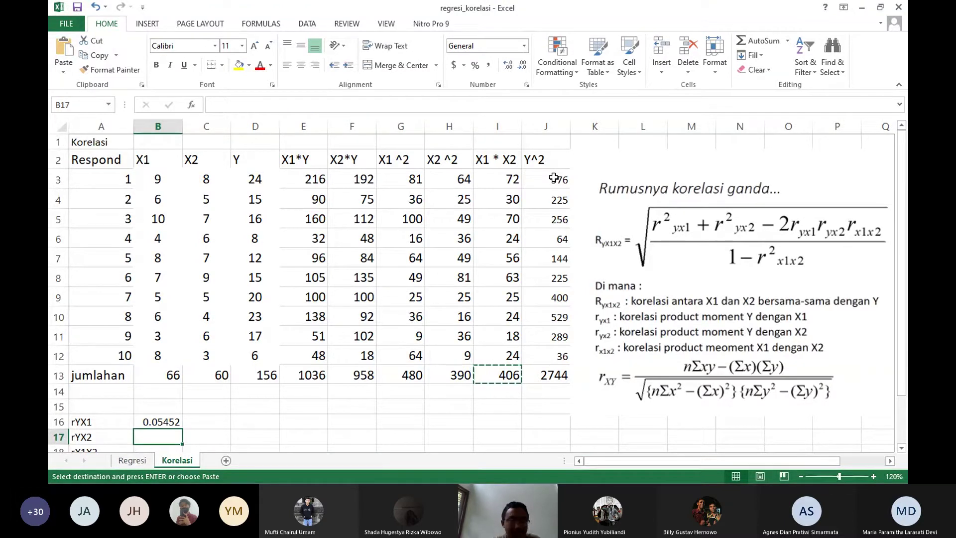
{"action": "key", "text": "Up"}
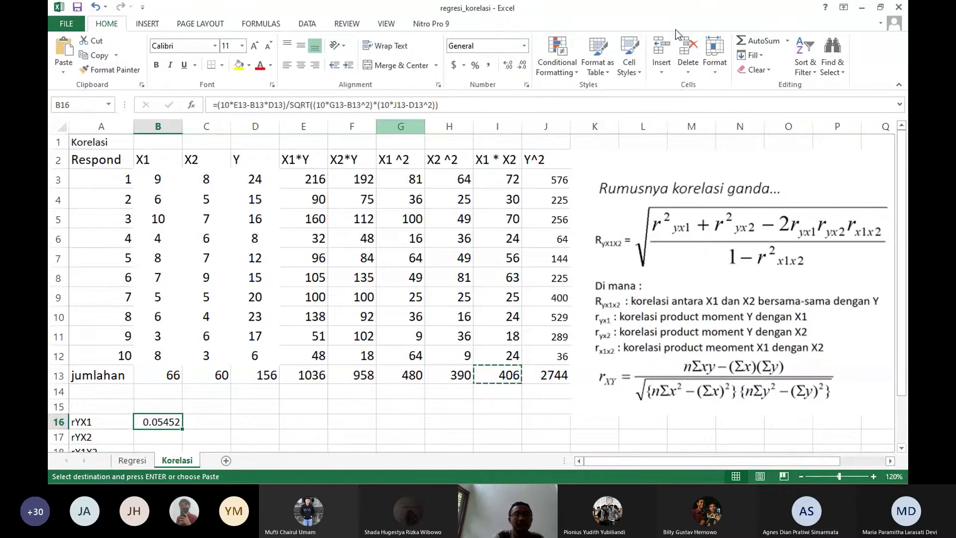
{"action": "left_click", "coordinate": [904, 6]}
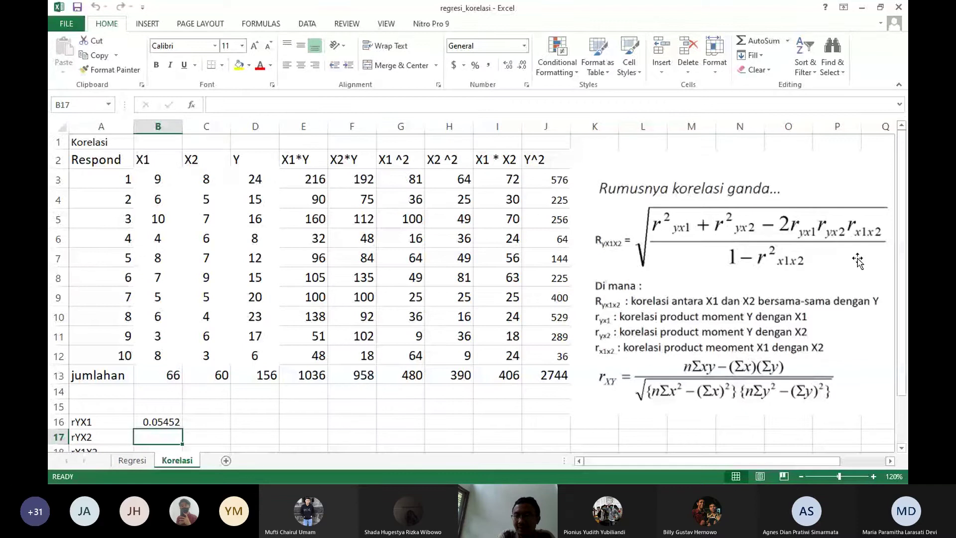
- Start the rYX2 formula in B17 with the numerator =(10*F13-C13*D13) followed by a division sign
{"action": "left_click_drag", "start_coordinate": [900, 252], "coordinate": [902, 267]}
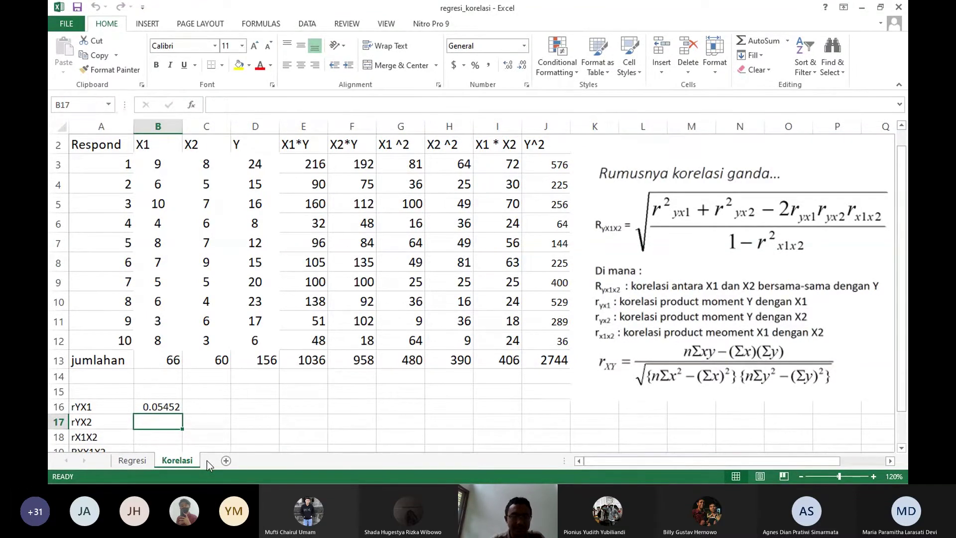
{"action": "type", "text": "=("}
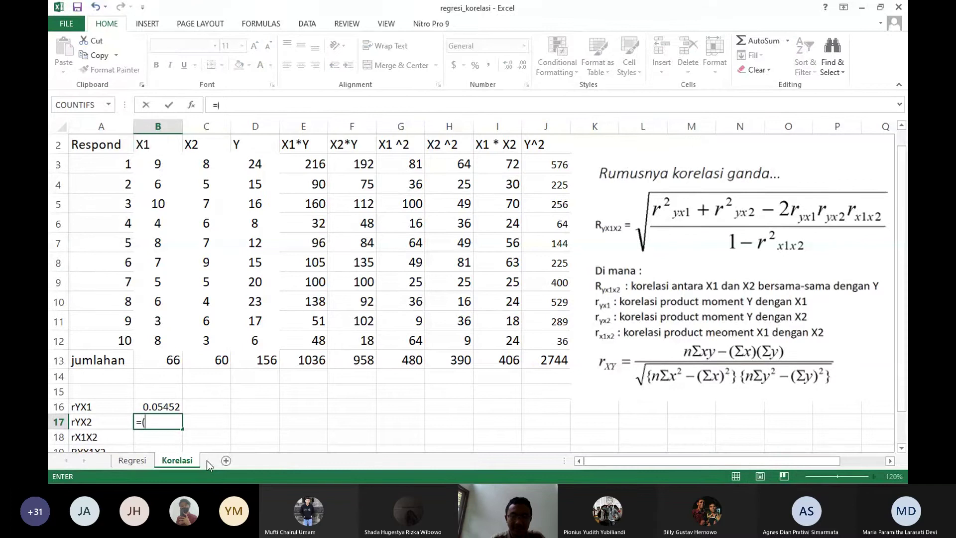
{"action": "type", "text": "10"}
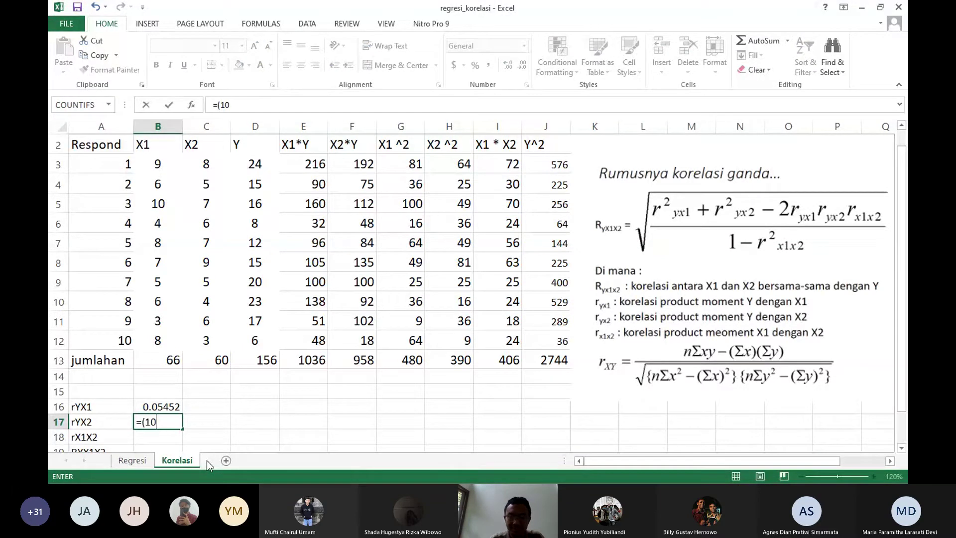
{"action": "type", "text": "*"}
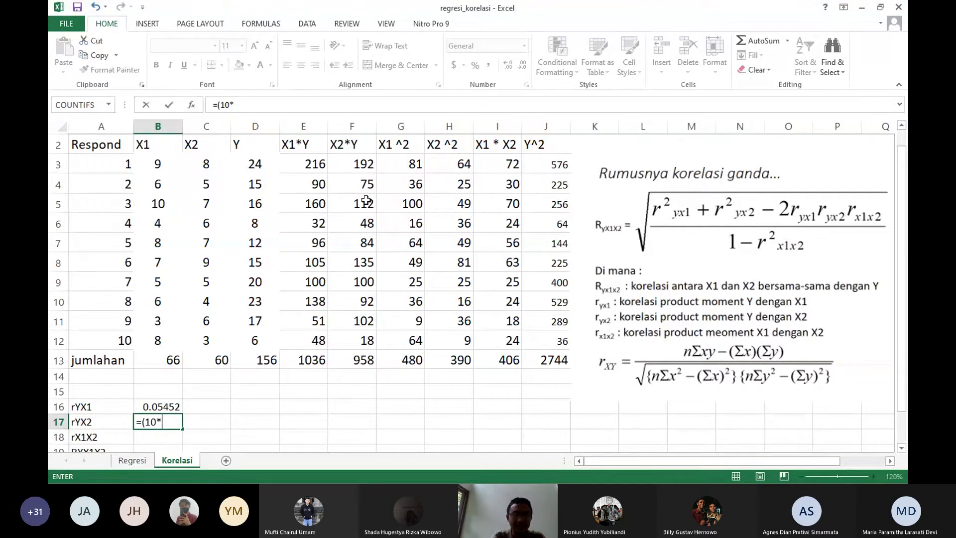
{"action": "left_click", "coordinate": [363, 360]}
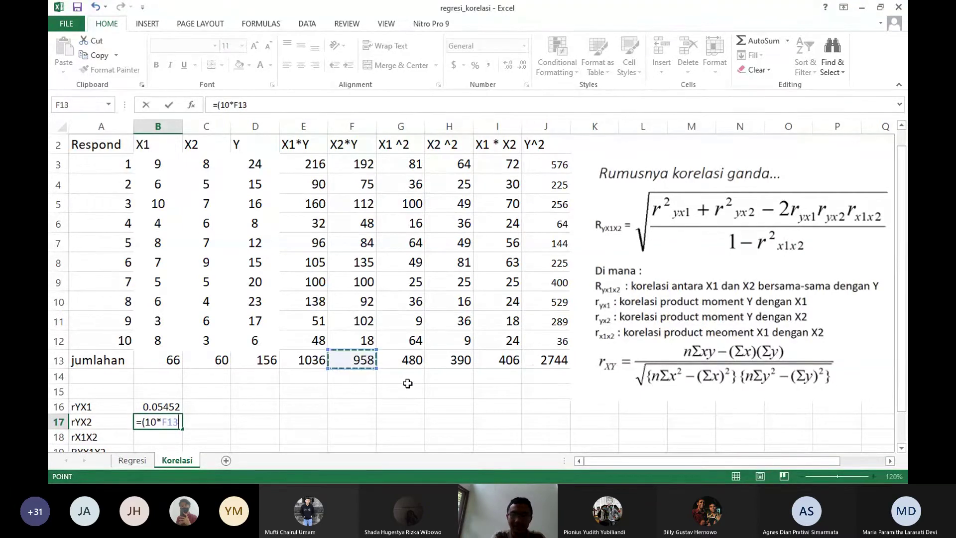
{"action": "type", "text": "-"}
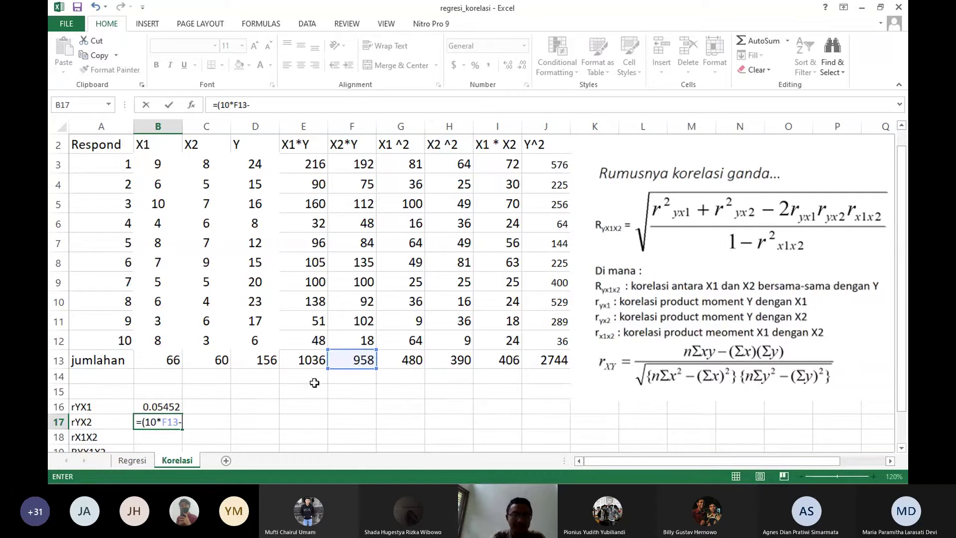
{"action": "left_click", "coordinate": [222, 363]}
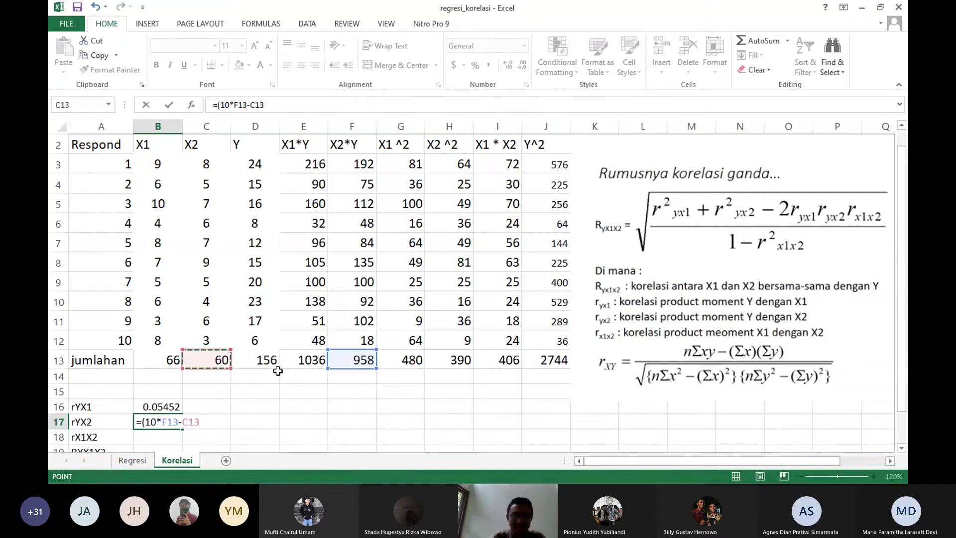
{"action": "type", "text": "*"}
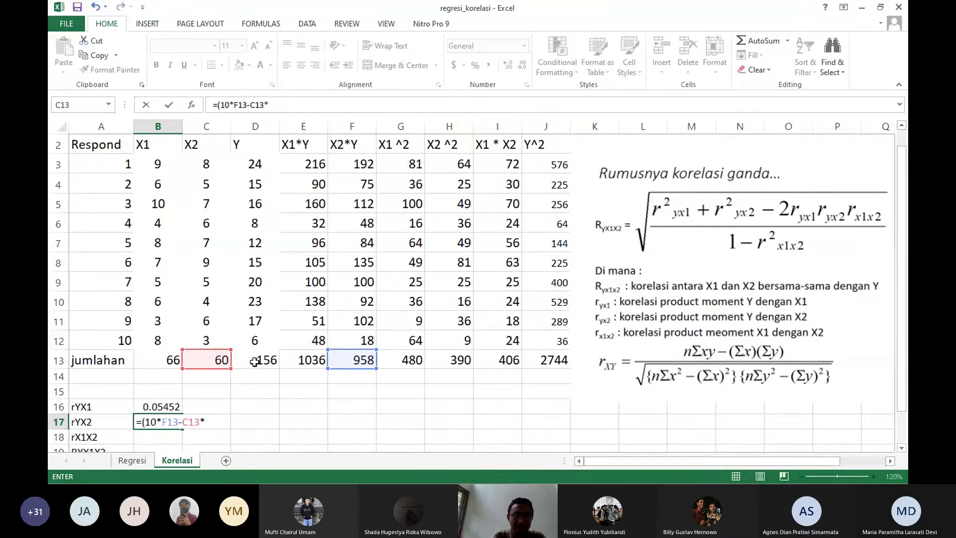
{"action": "left_click", "coordinate": [255, 362]}
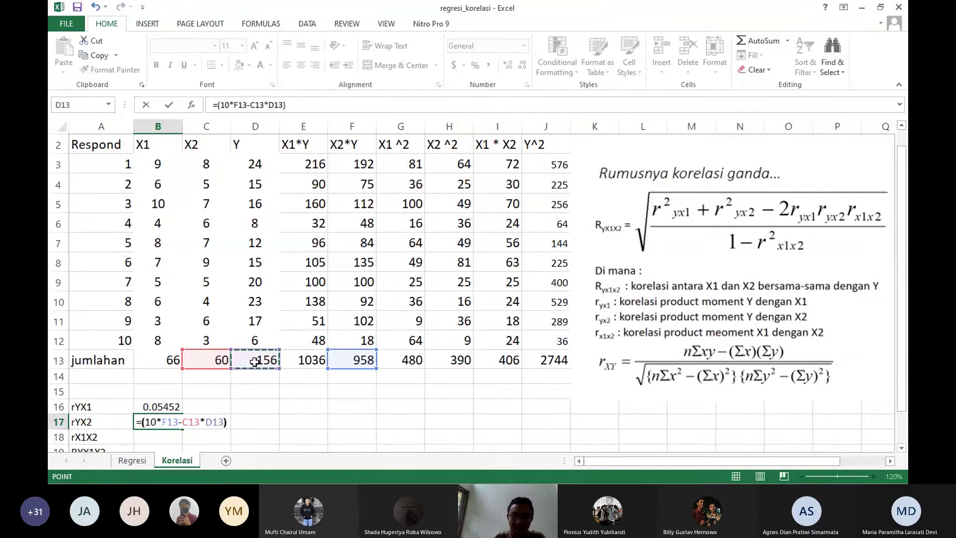
{"action": "type", "text": ")/"}
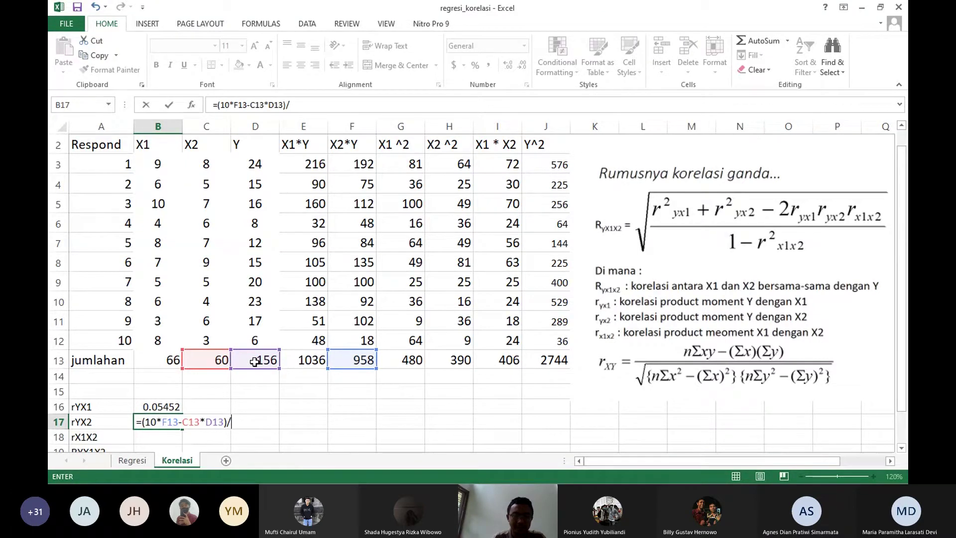
- Add the square root to the rYX2 denominator with its first bracket for X2, sqrt((10*H13-C13^2)
{"action": "type", "text": "sqrt"}
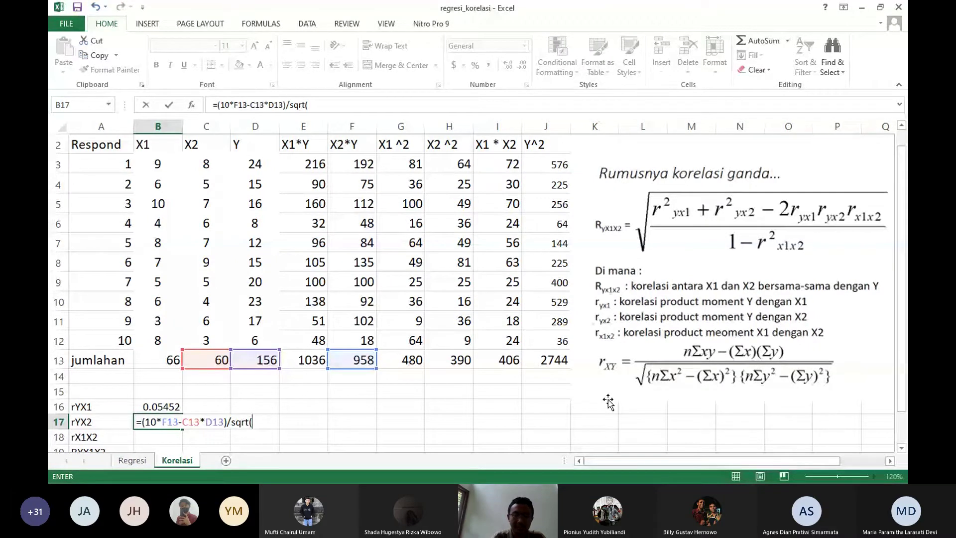
{"action": "type", "text": "((1"}
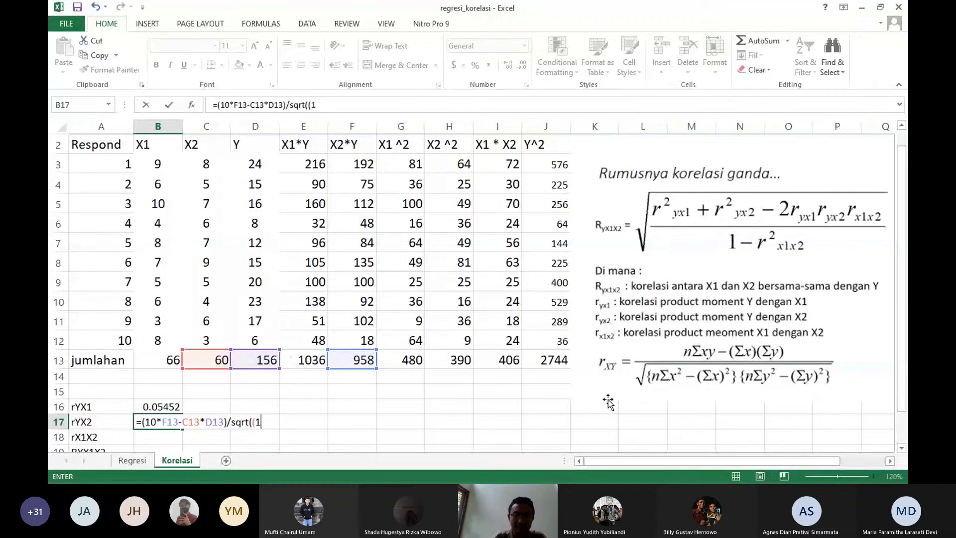
{"action": "type", "text": "0*"}
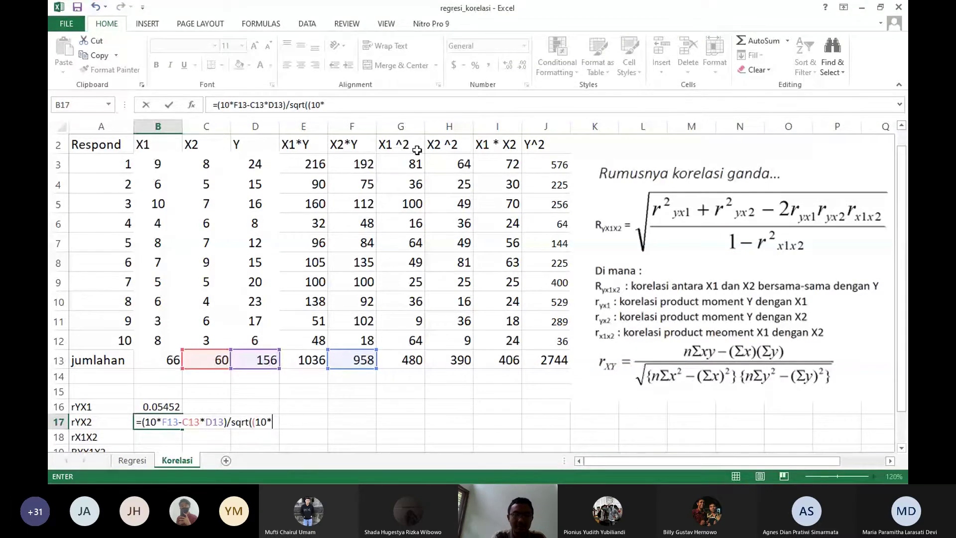
{"action": "left_click", "coordinate": [459, 362]}
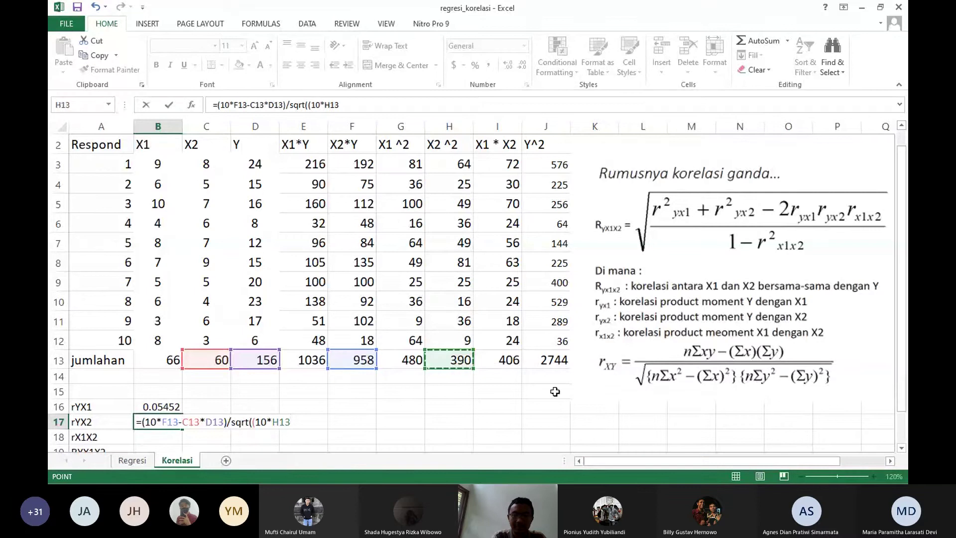
{"action": "type", "text": "-"}
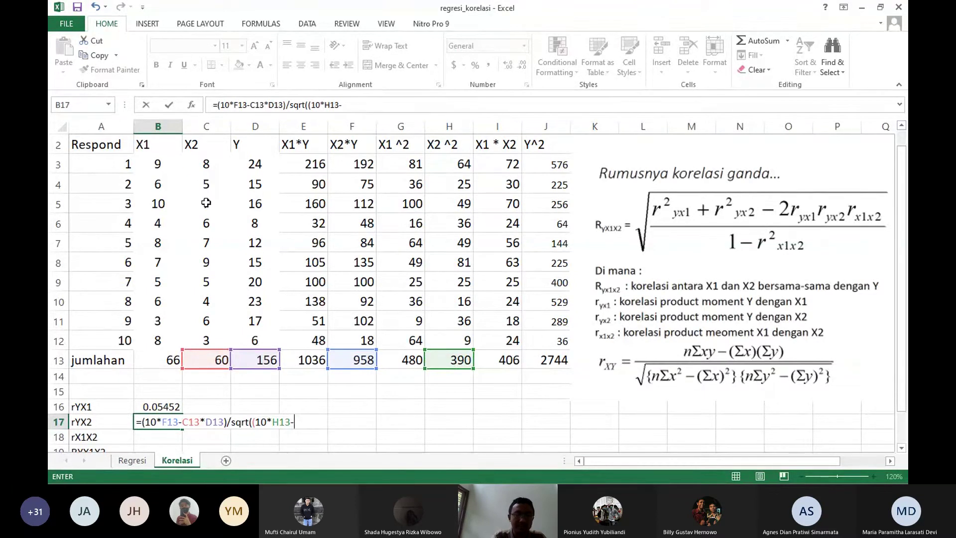
{"action": "left_click", "coordinate": [207, 360]}
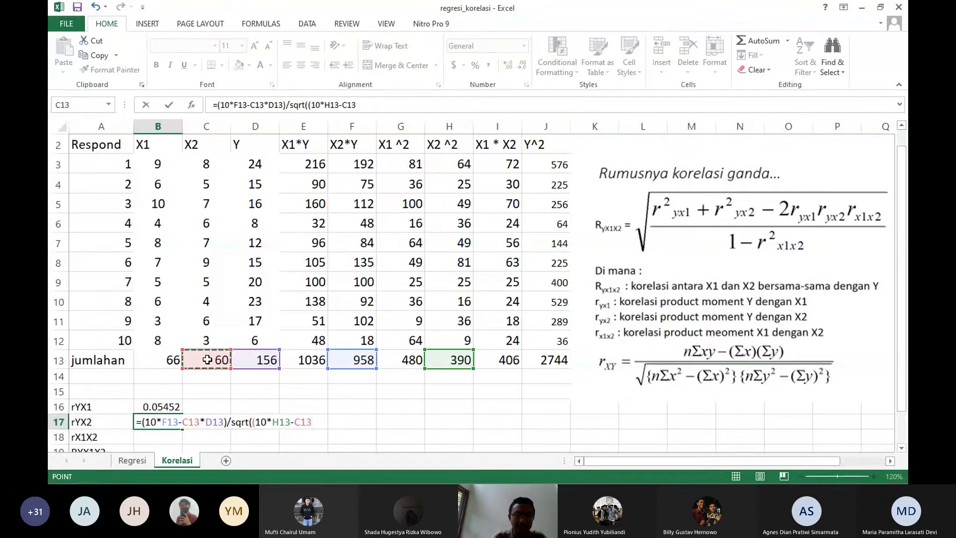
{"action": "type", "text": "^2"}
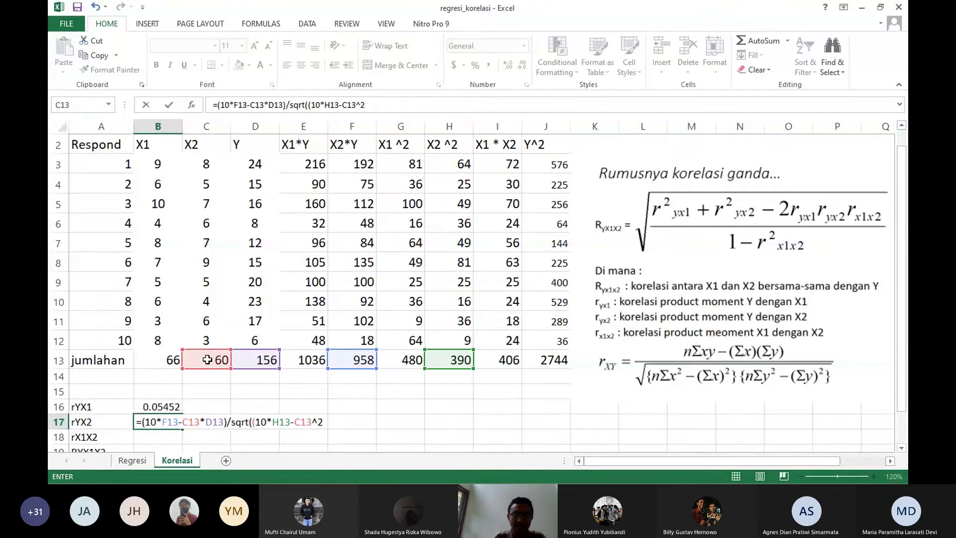
{"action": "type", "text": ")"}
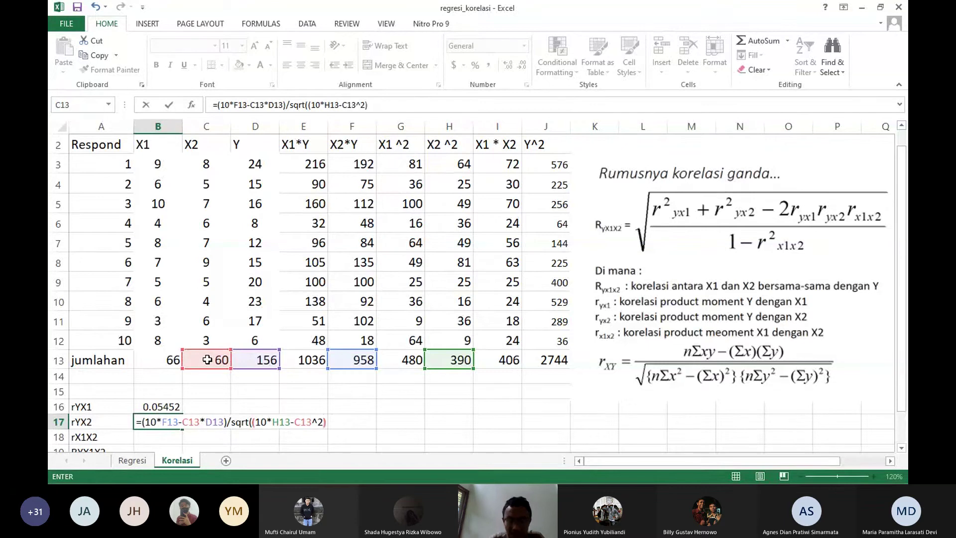
- Multiply by the second bracket for Y, (10*J13-D13^2), close the square root and commit the rYX2 formula in B17
{"action": "type", "text": "*(10"}
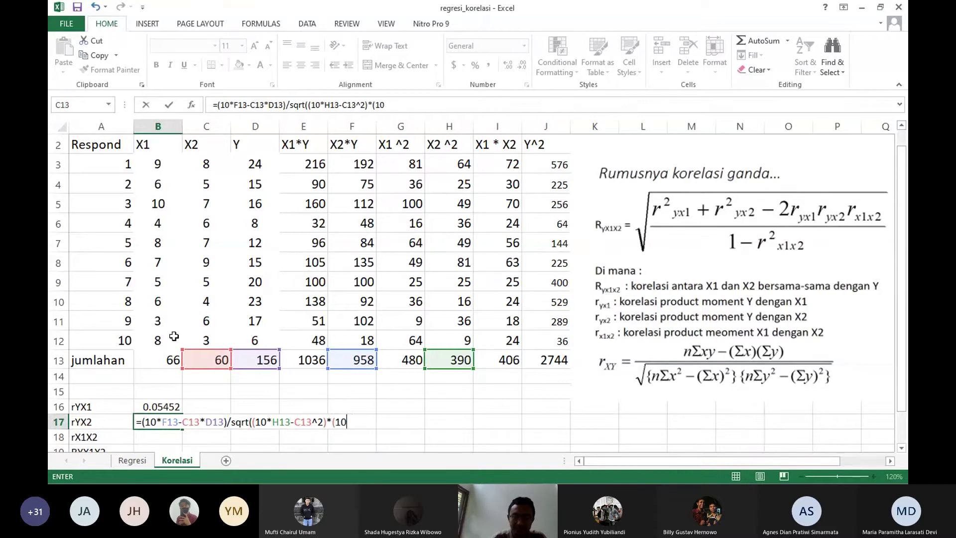
{"action": "type", "text": "*"}
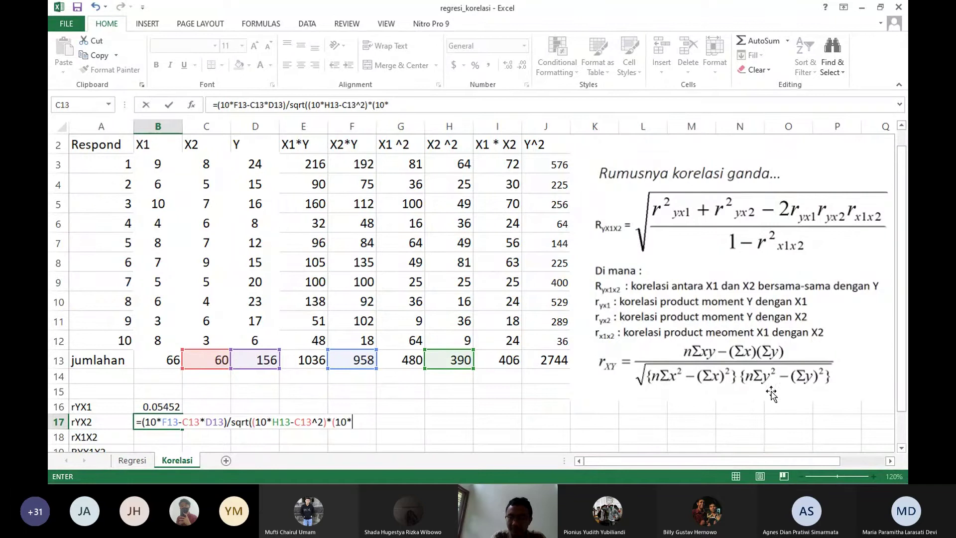
{"action": "left_click", "coordinate": [557, 364]}
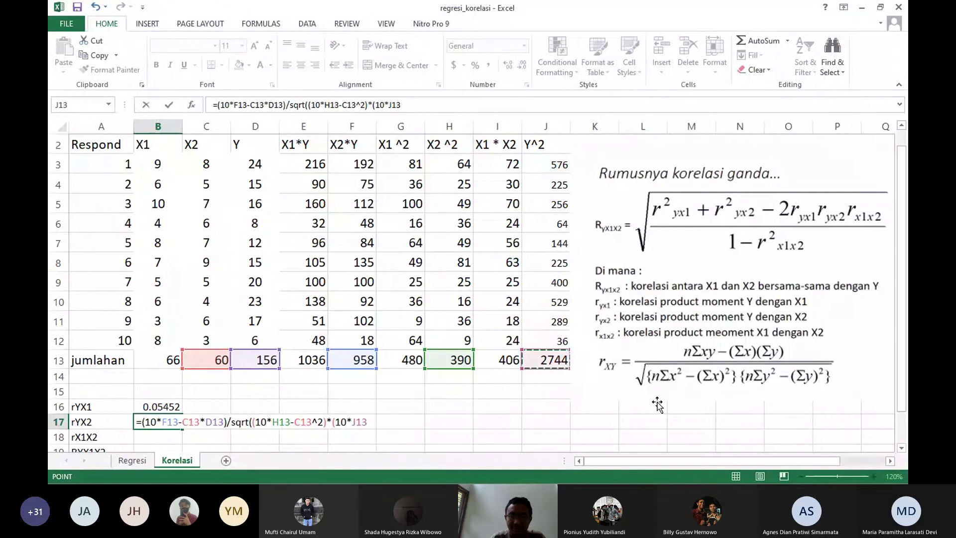
{"action": "type", "text": "-"}
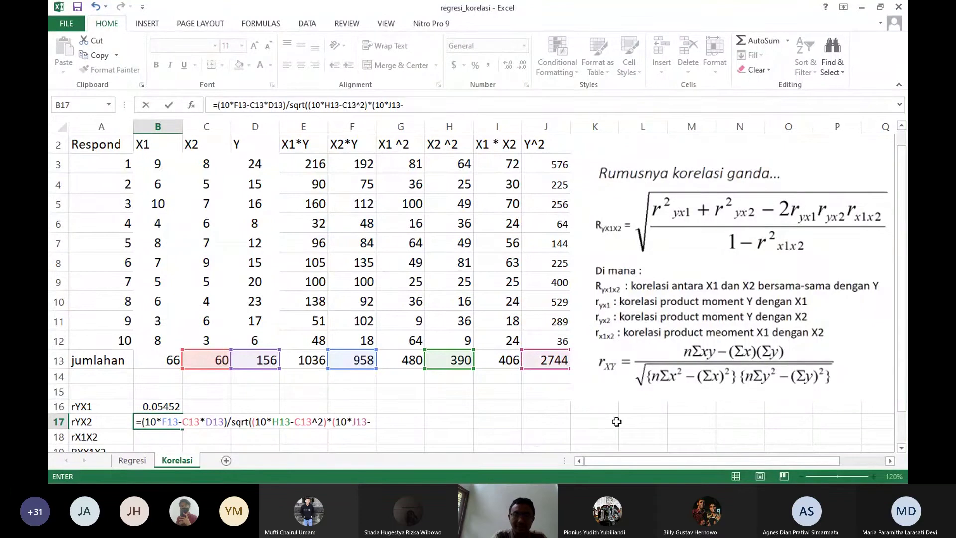
{"action": "left_click", "coordinate": [251, 362]}
{"action": "type", "text": "^2"}
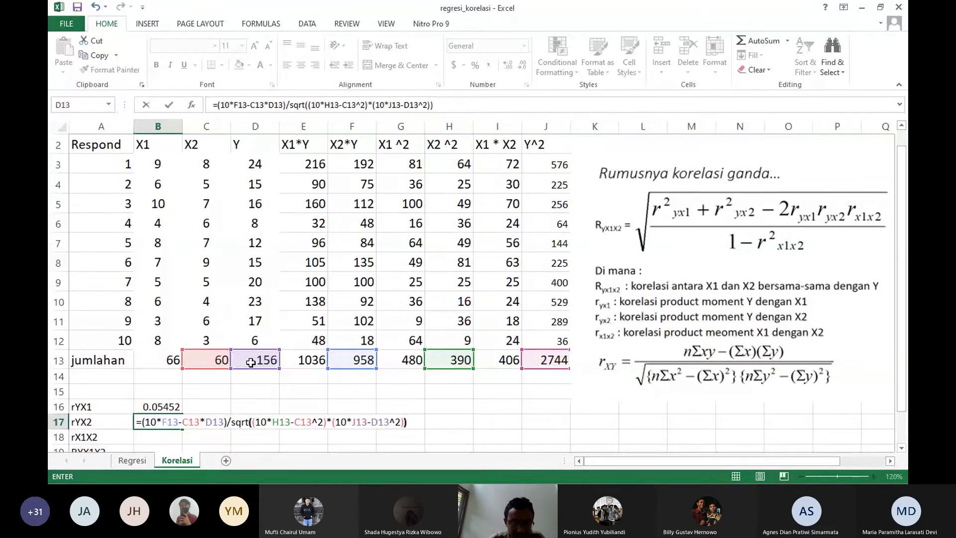
{"action": "type", "text": "))"}
{"action": "key", "text": "Return"}
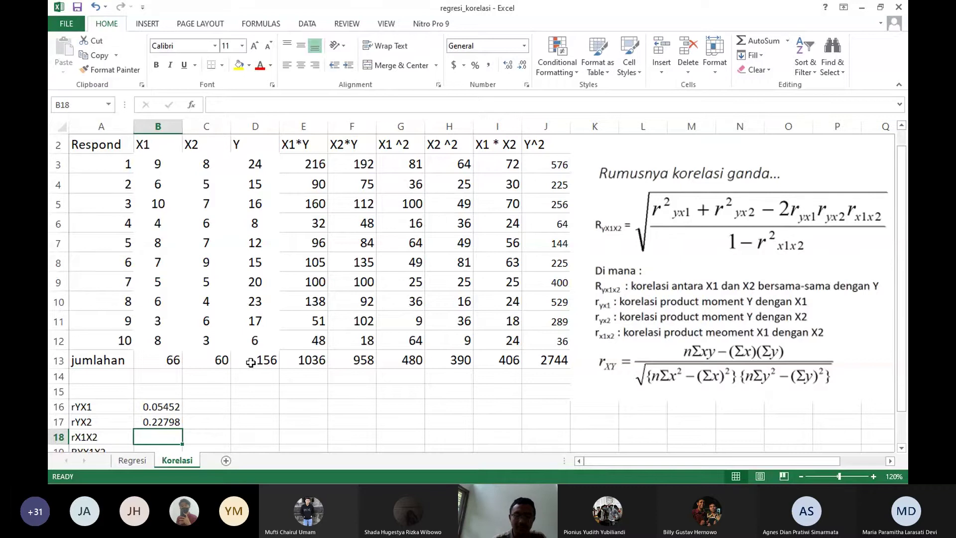
- Start the rX1X2 formula in B18 with the numerator =(10*I13-B13*C13) followed by a division sign
{"action": "type", "text": "="}
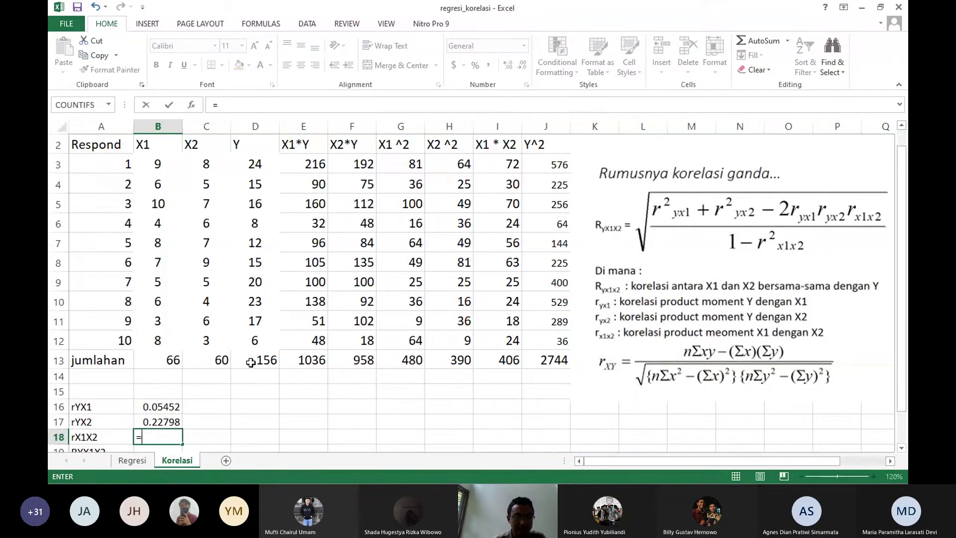
{"action": "type", "text": "(10*"}
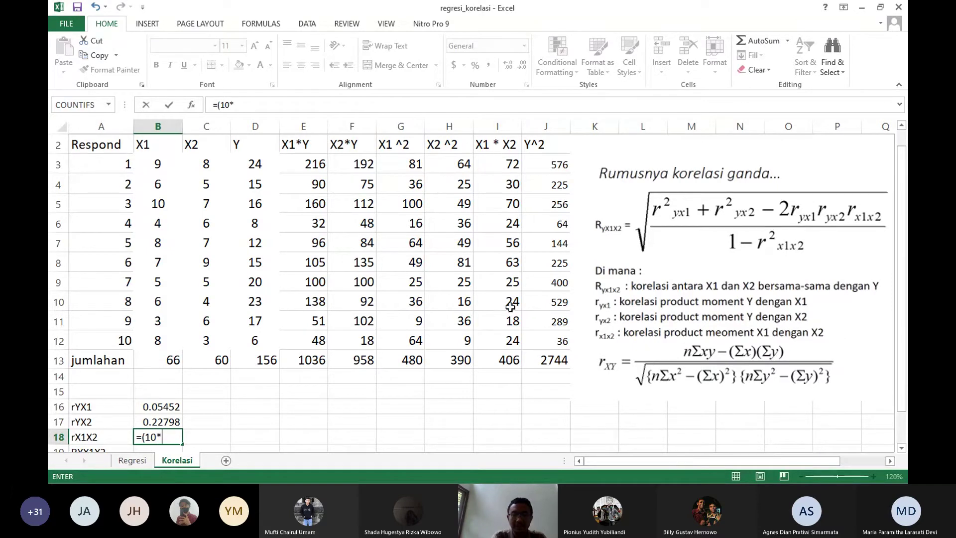
{"action": "left_click", "coordinate": [506, 362]}
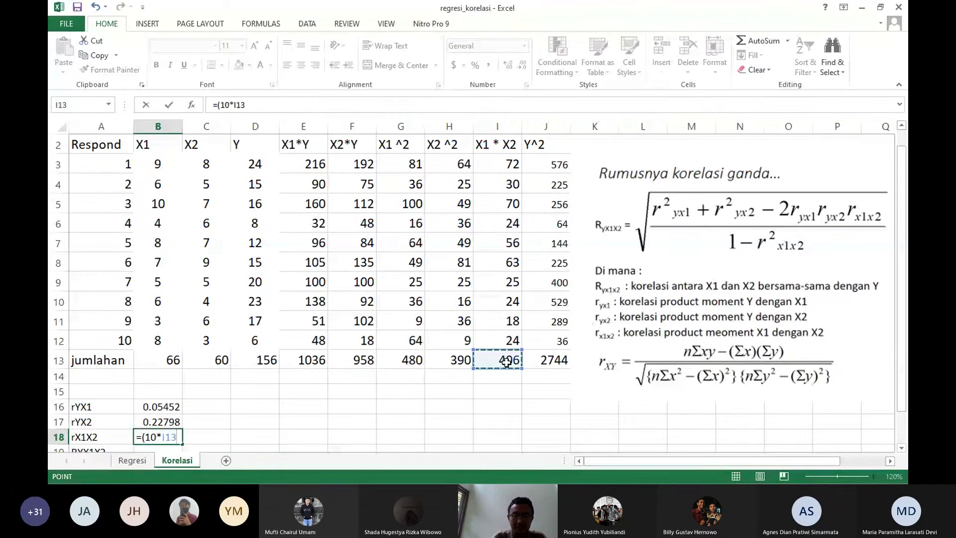
{"action": "type", "text": "-"}
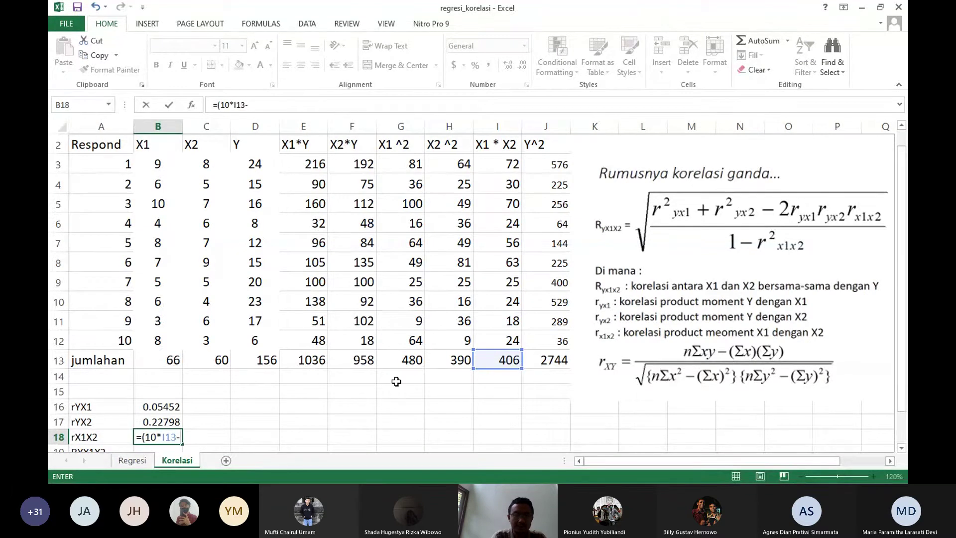
{"action": "left_click", "coordinate": [163, 362]}
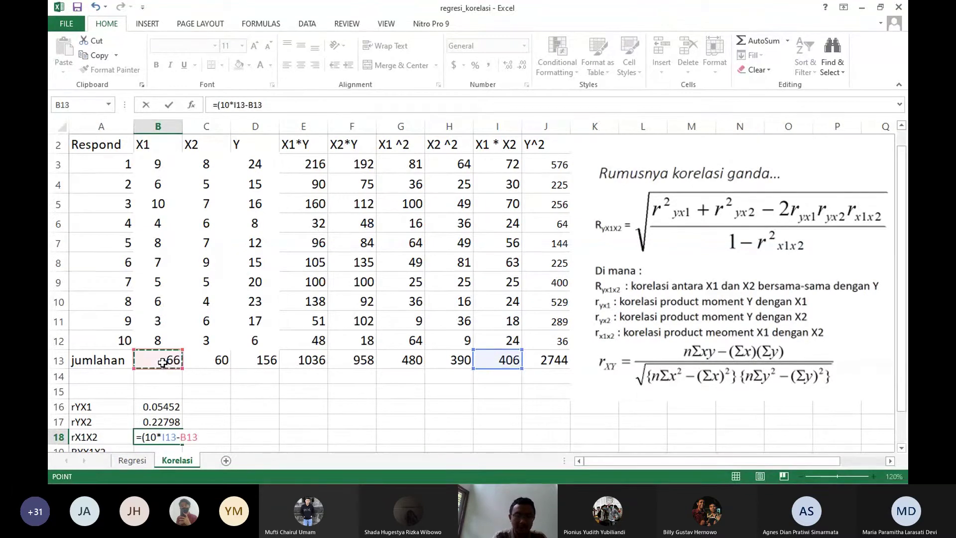
{"action": "type", "text": "*"}
{"action": "left_click", "coordinate": [197, 362]}
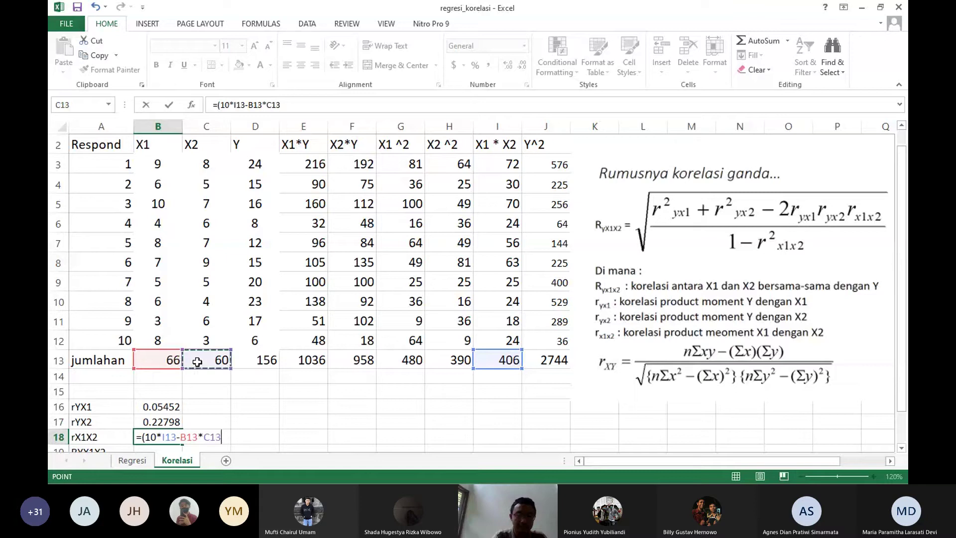
{"action": "type", "text": ")/"}
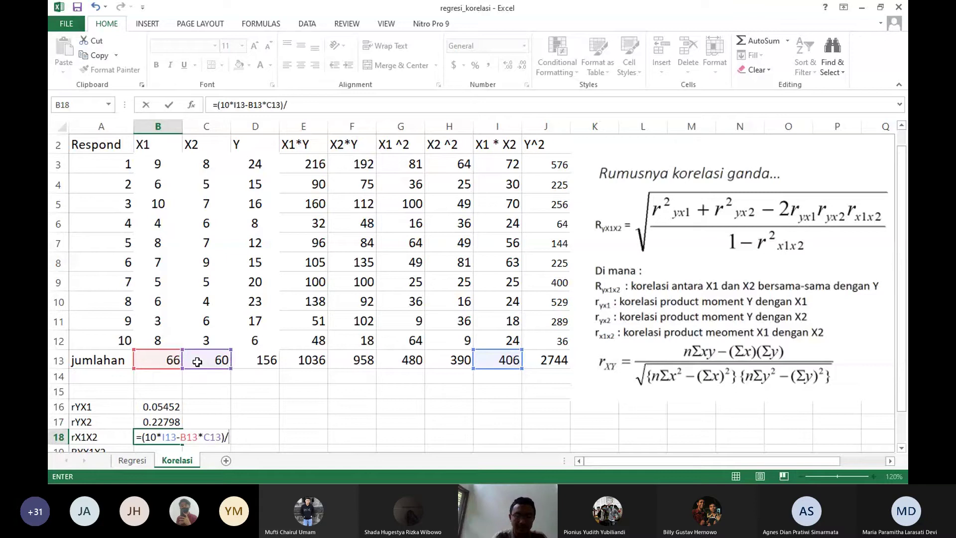
- Add the square root to the rX1X2 denominator with its first bracket for X1, sqrt((10*G13-B13^2
{"action": "type", "text": "sqrt(("}
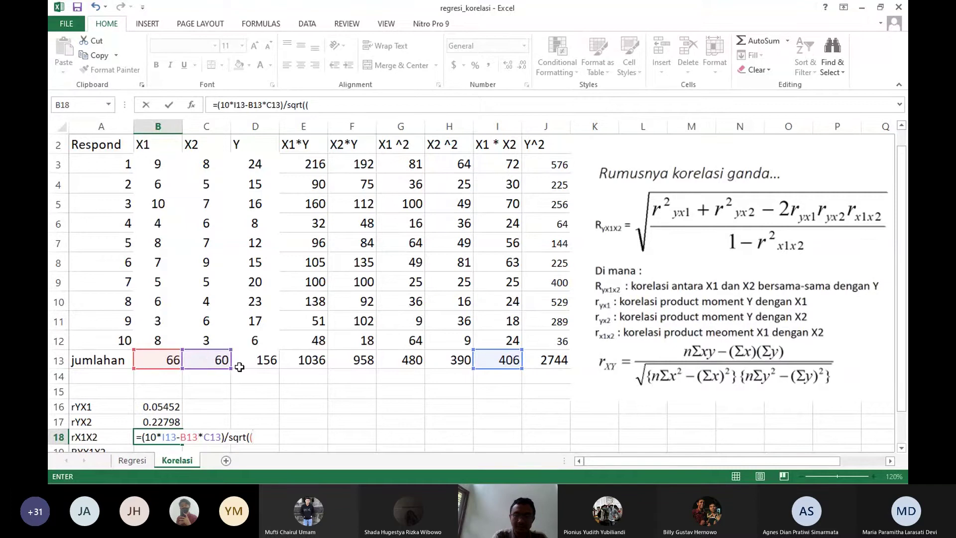
{"action": "type", "text": "10*"}
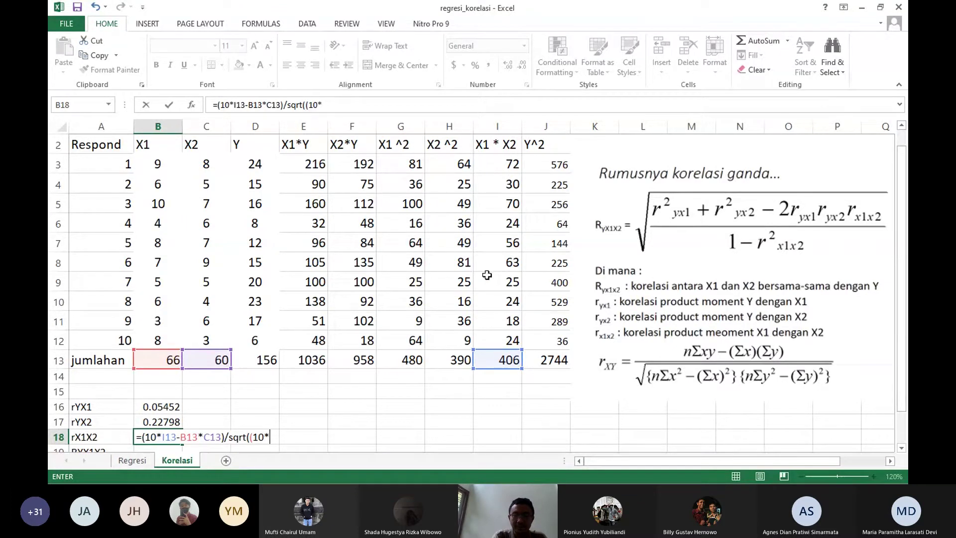
{"action": "left_click", "coordinate": [405, 368]}
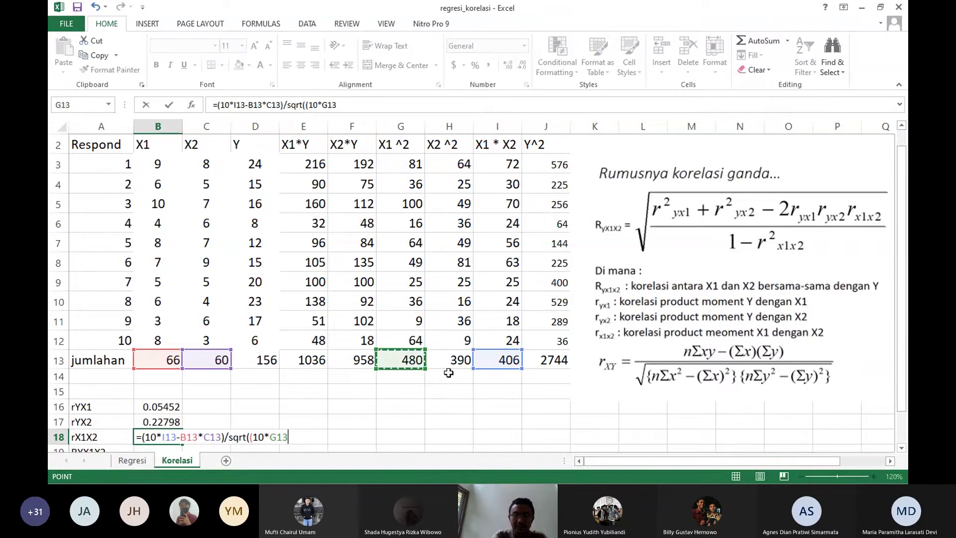
{"action": "type", "text": "-"}
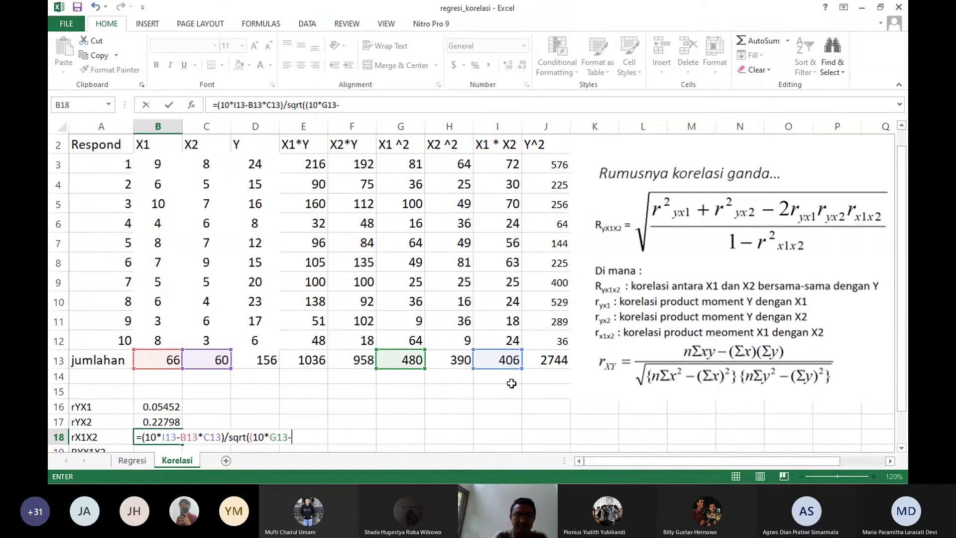
{"action": "left_click", "coordinate": [157, 359]}
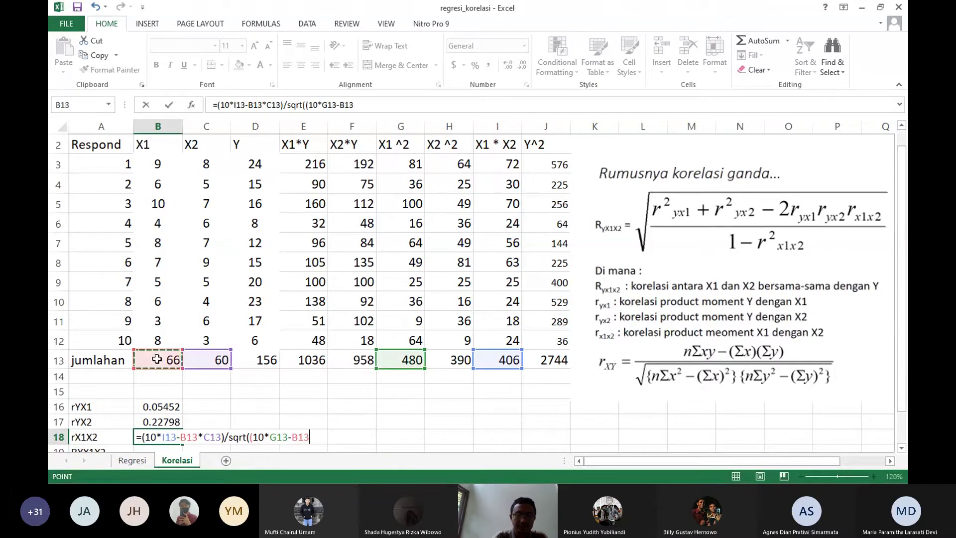
{"action": "type", "text": "^2"}
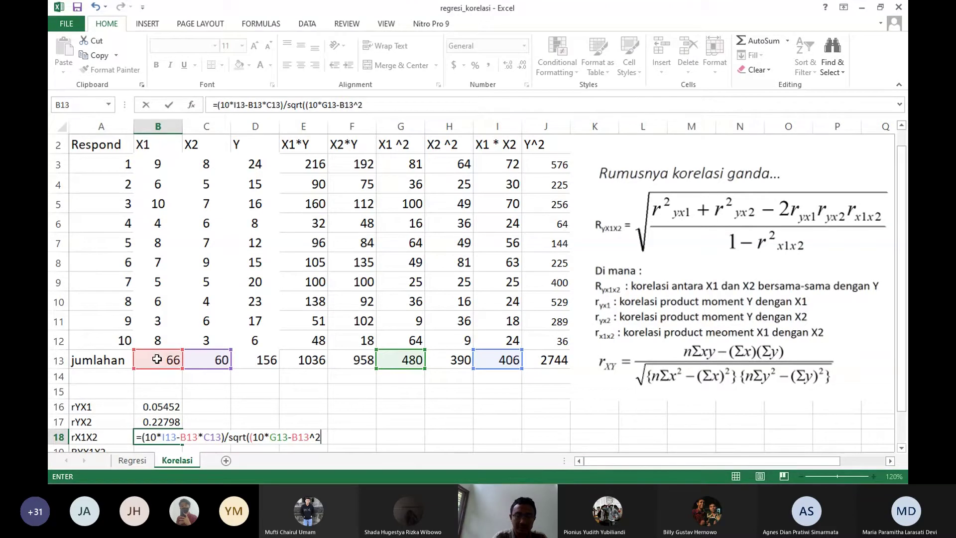
- Close the X1 bracket, multiply by the X2 bracket (10*H13-C13^2), close the square root and commit the rX1X2 formula in B18
{"action": "type", "text": ")*(10*"}
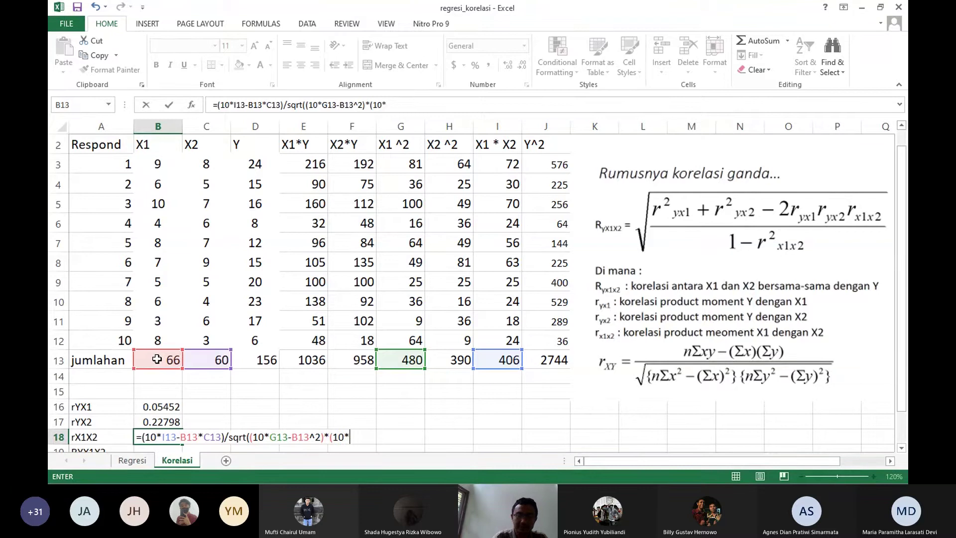
{"action": "left_click", "coordinate": [448, 365]}
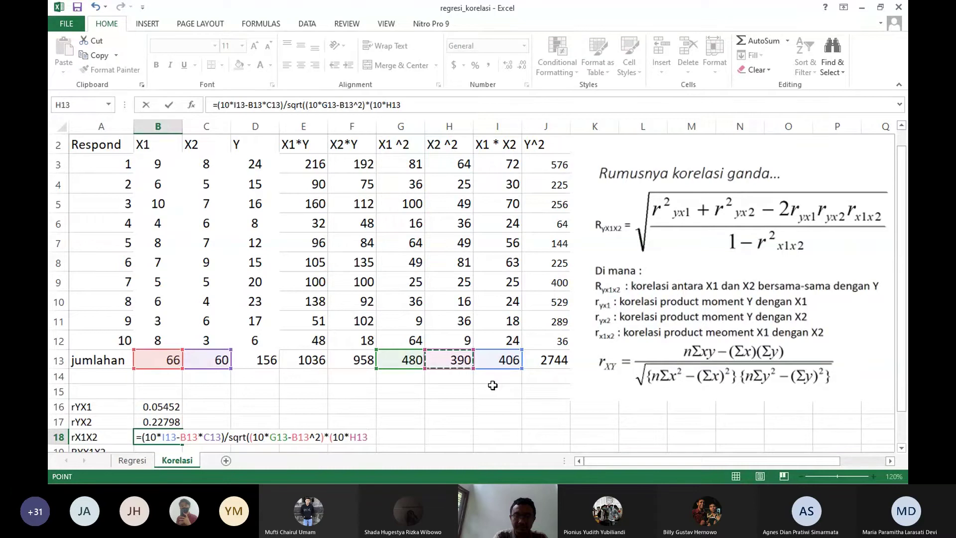
{"action": "type", "text": "-"}
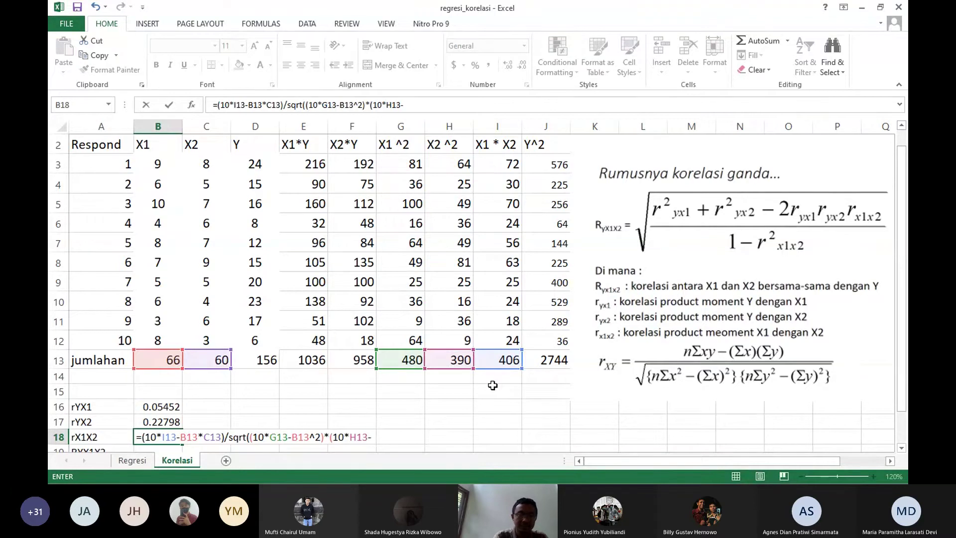
{"action": "left_click", "coordinate": [213, 361]}
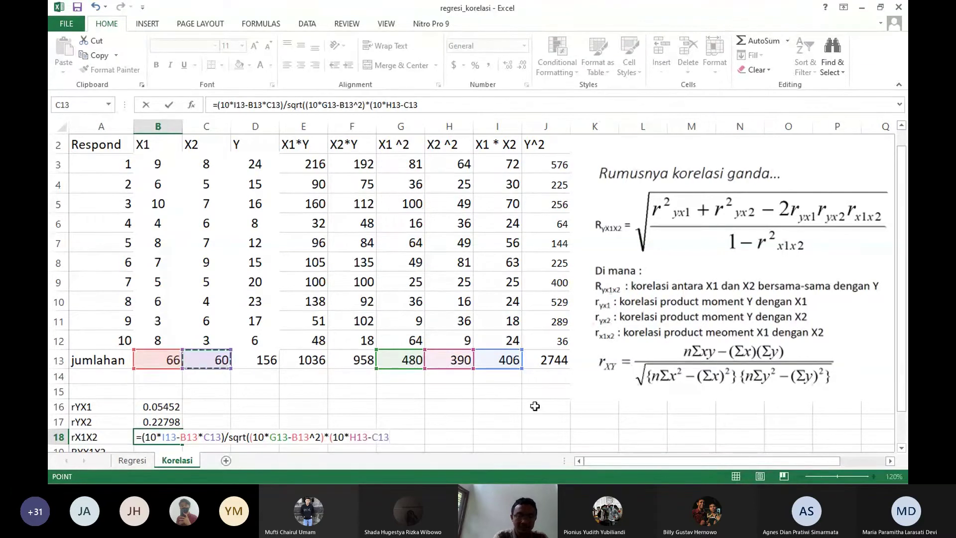
{"action": "type", "text": "^2"}
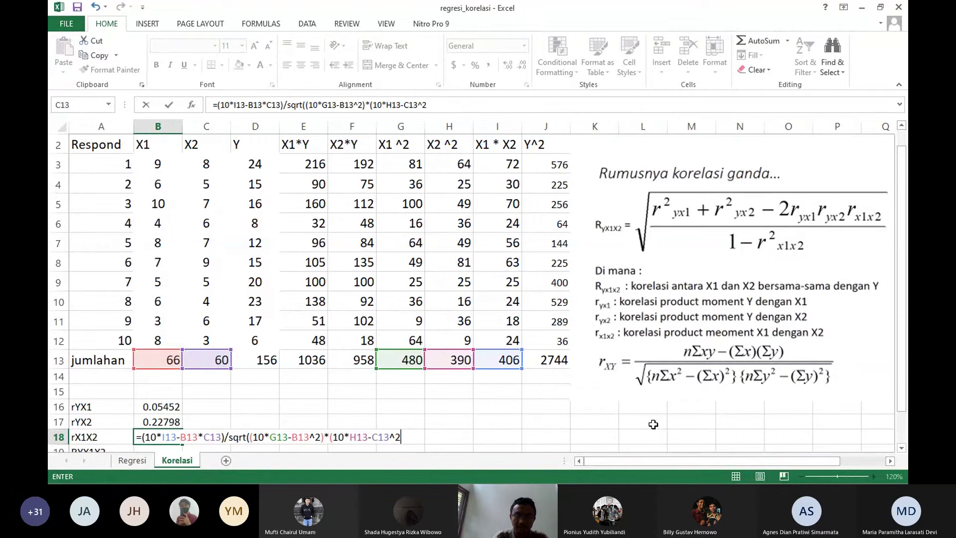
{"action": "type", "text": "))"}
{"action": "key", "text": "Return"}
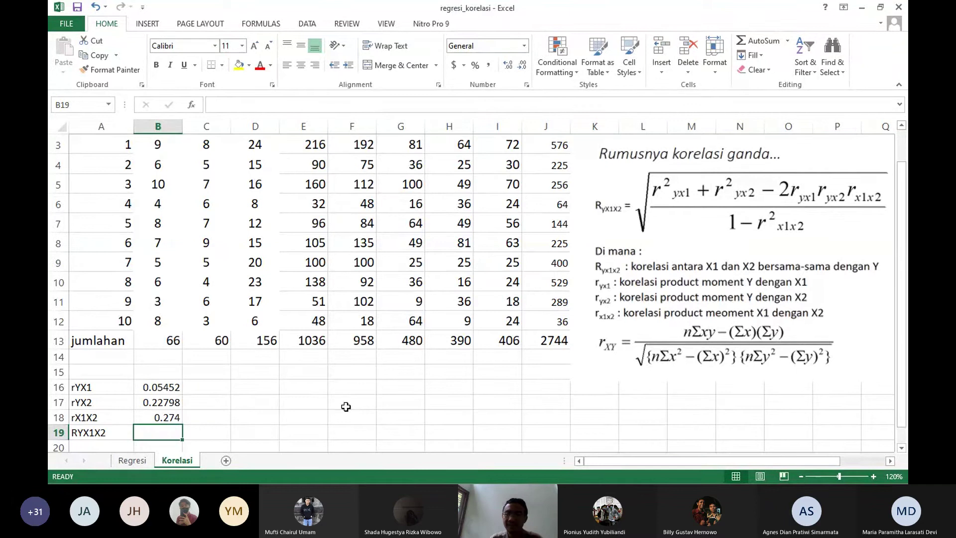
- Start the RYX1X2 formula in B19 with the squared rYX1 and rYX2 terms, =sqrt((B16^2+B17^2
{"action": "type", "text": "="}
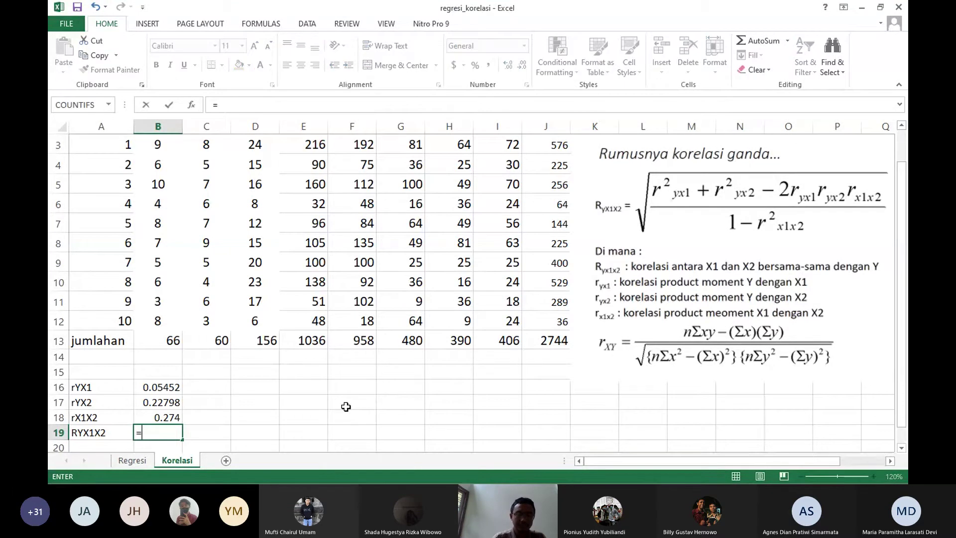
{"action": "type", "text": "sqrt(("}
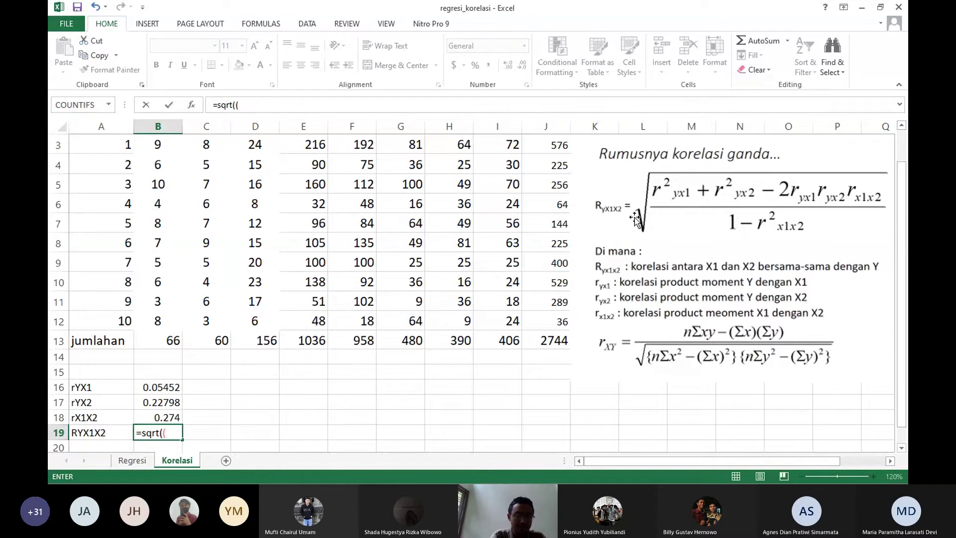
{"action": "left_click", "coordinate": [175, 391]}
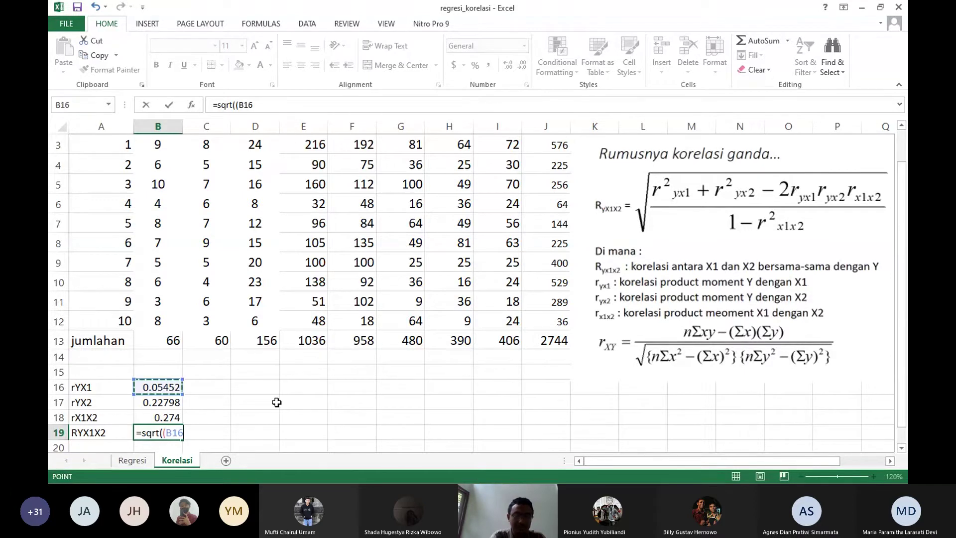
{"action": "type", "text": "^2+"}
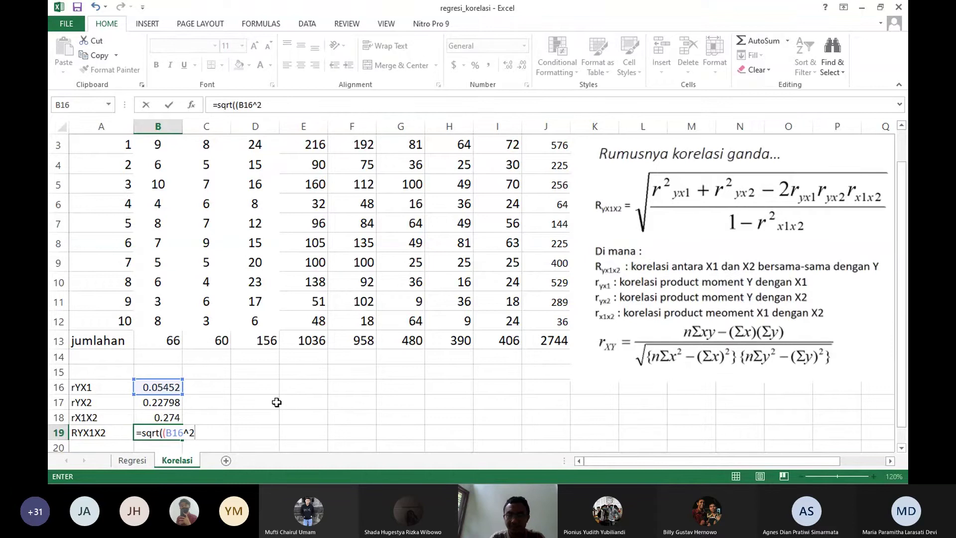
{"action": "left_click", "coordinate": [170, 403]}
{"action": "type", "text": "^2"}
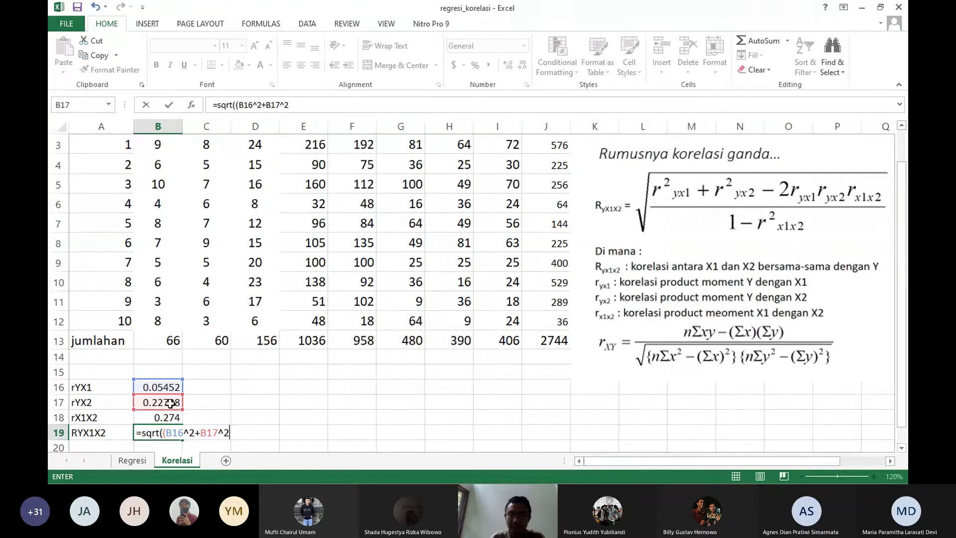
- Subtract twice the product of the three correlations, -2*B16*B17*B18, and close the numerator bracket of the RYX1X2 formula
{"action": "type", "text": "-2*"}
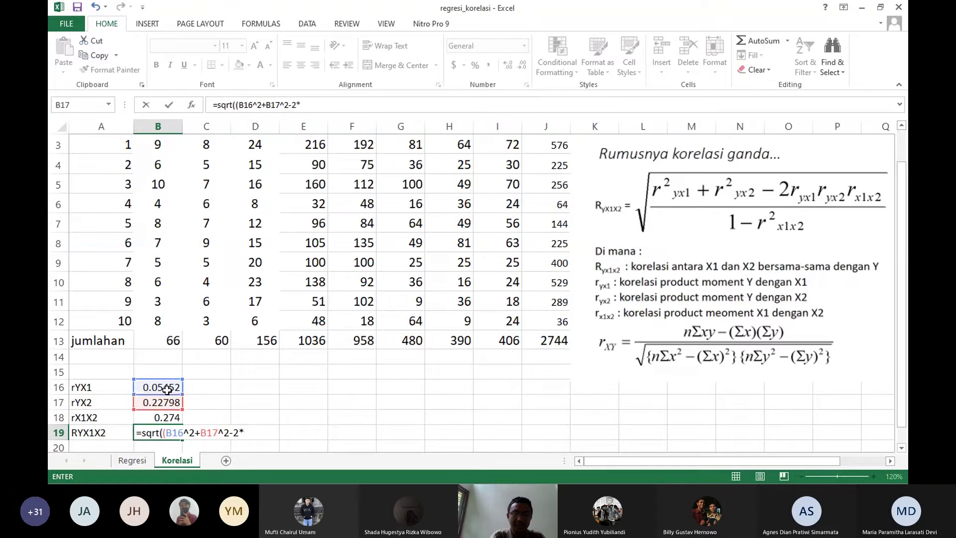
{"action": "left_click", "coordinate": [166, 389]}
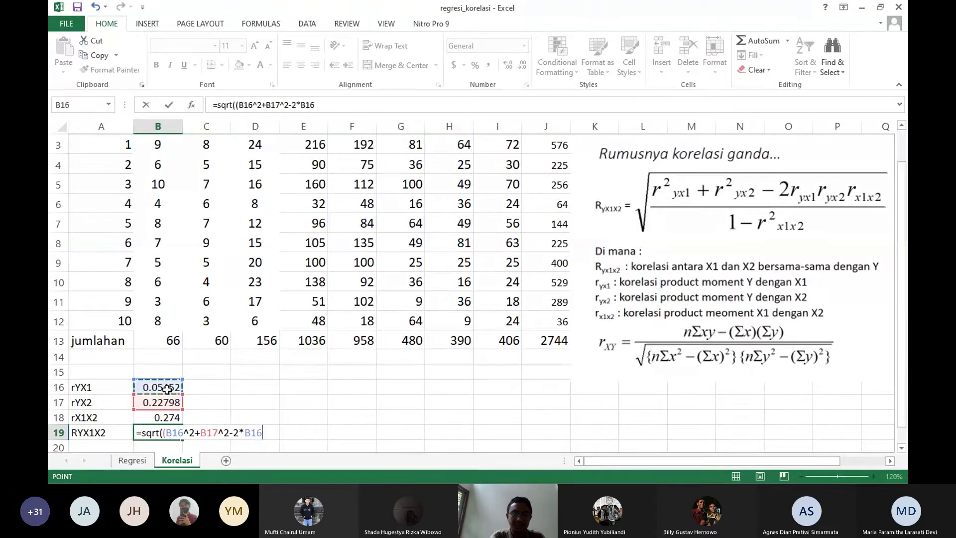
{"action": "type", "text": "*"}
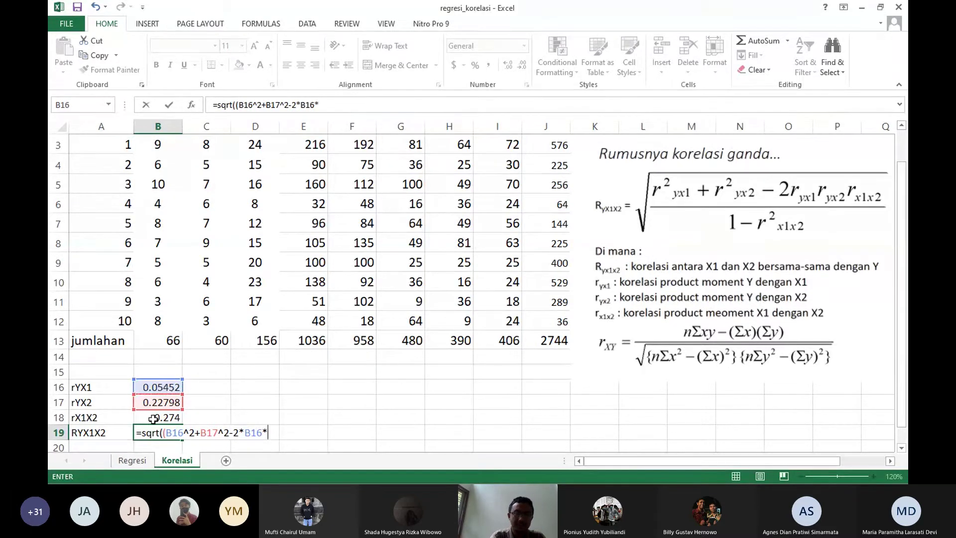
{"action": "left_click", "coordinate": [155, 405]}
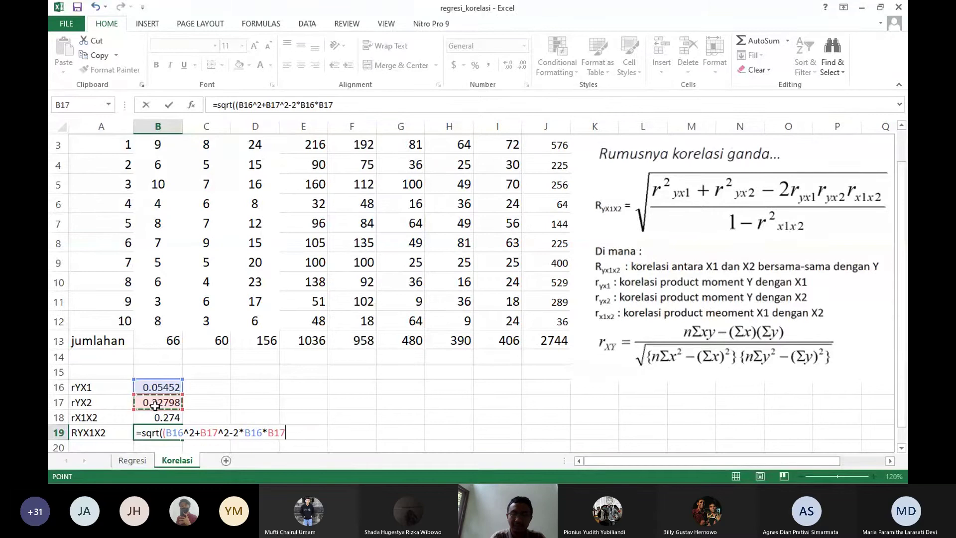
{"action": "type", "text": "*"}
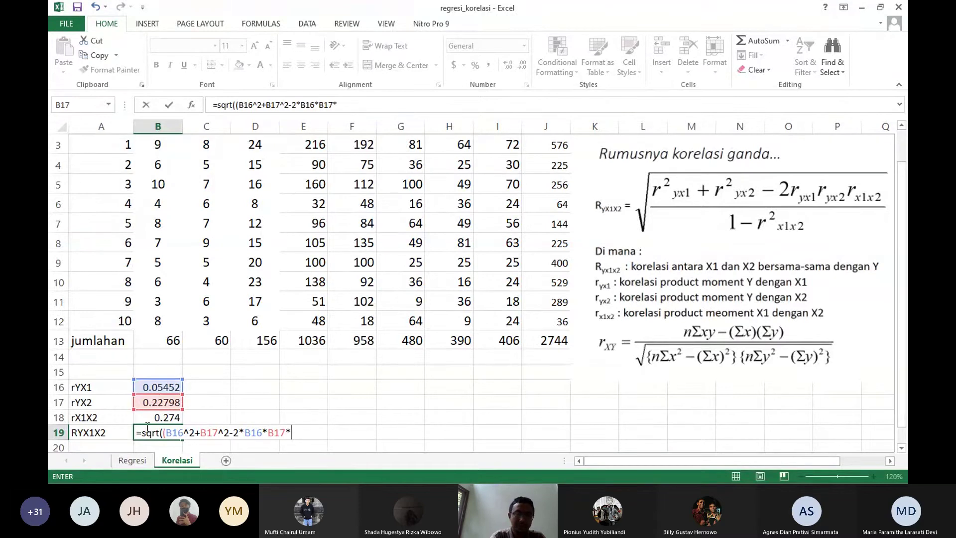
{"action": "left_click", "coordinate": [155, 417]}
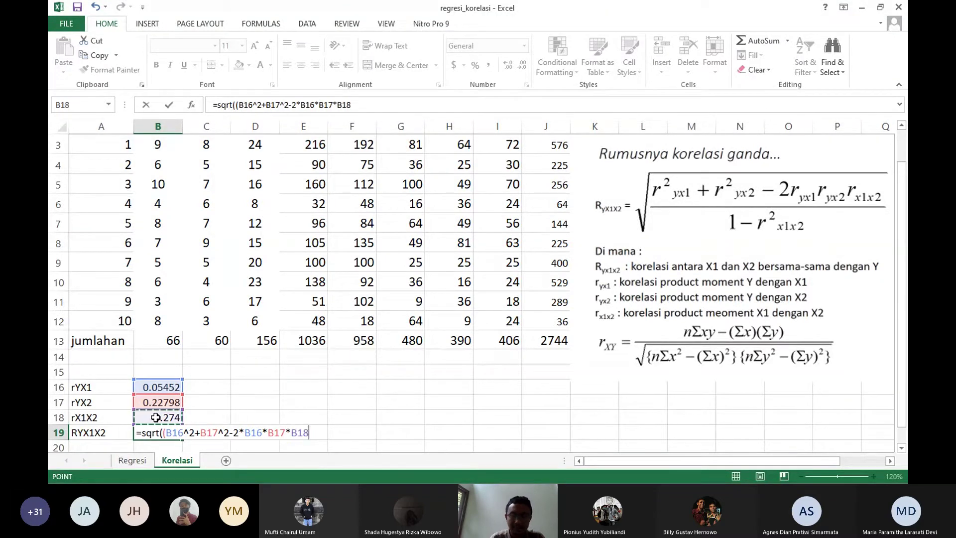
{"action": "type", "text": ")"}
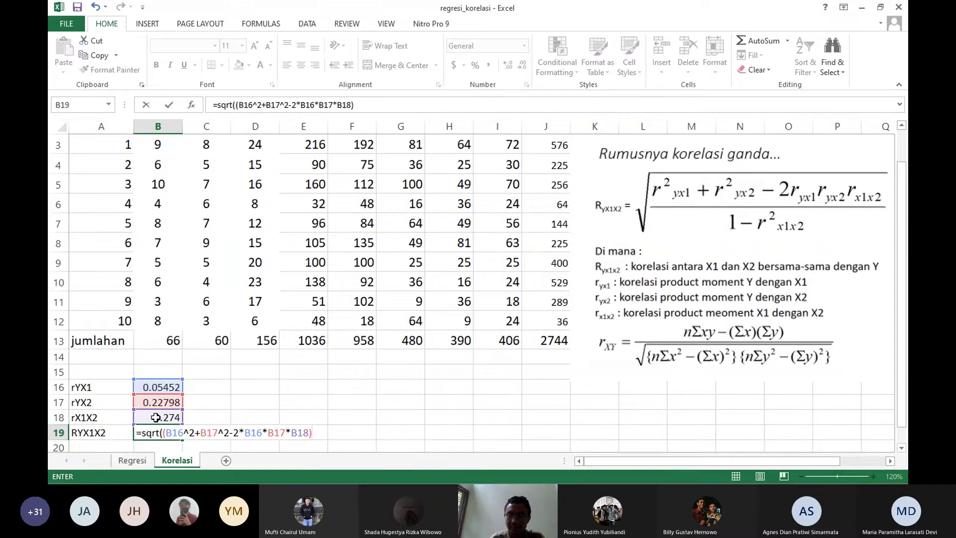
- Divide the RYX1X2 numerator by (1-B18^2), close the square root and commit the formula in B19
{"action": "type", "text": "/(1-"}
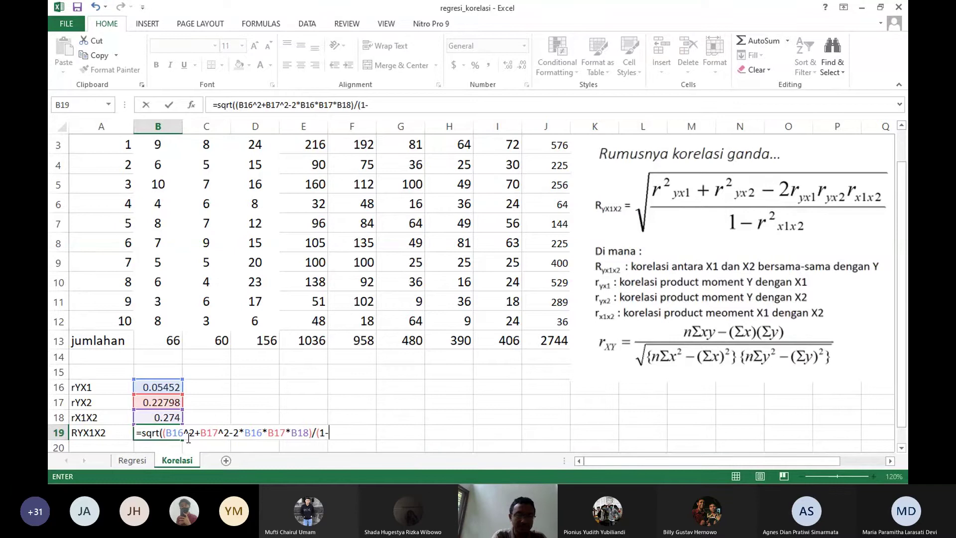
{"action": "left_click", "coordinate": [166, 418]}
{"action": "type", "text": "^"}
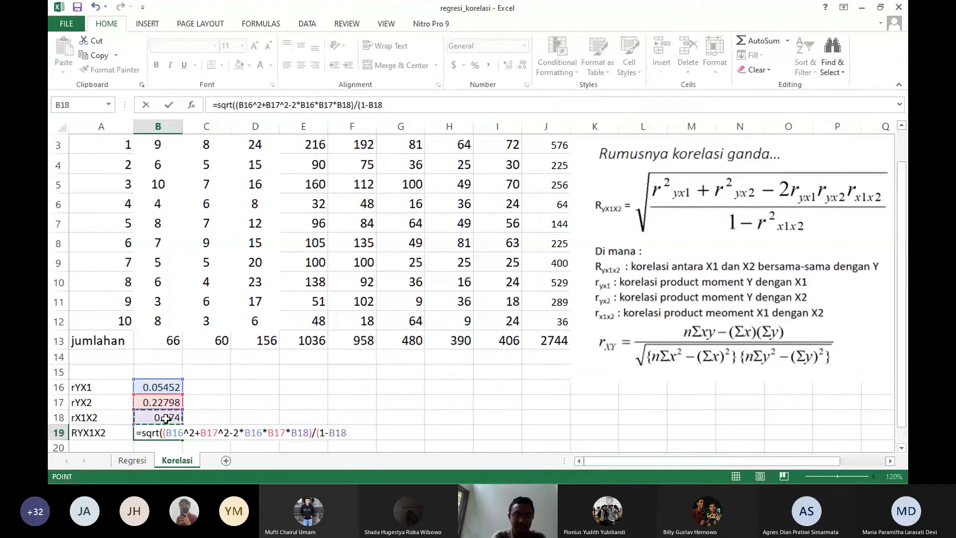
{"action": "type", "text": "2"}
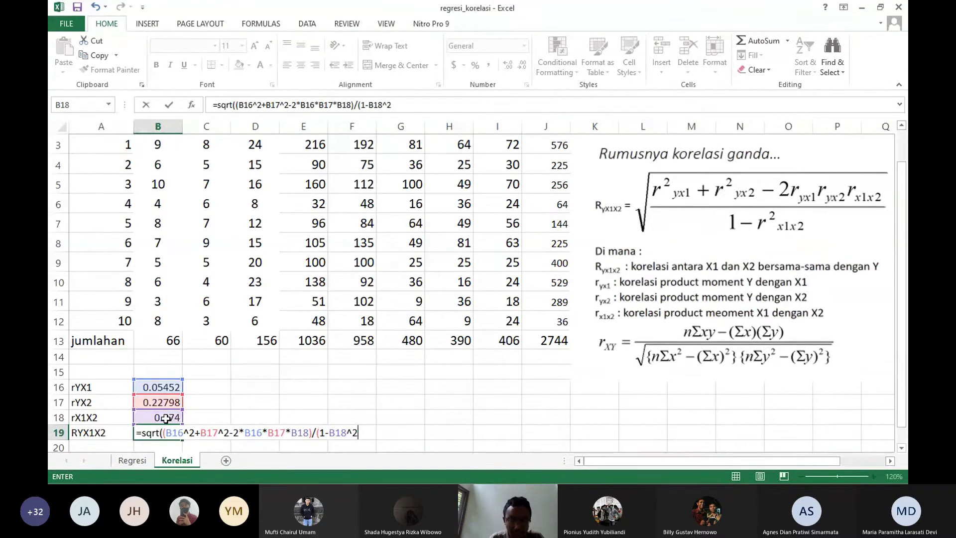
{"action": "type", "text": "))"}
{"action": "key", "text": "Return"}
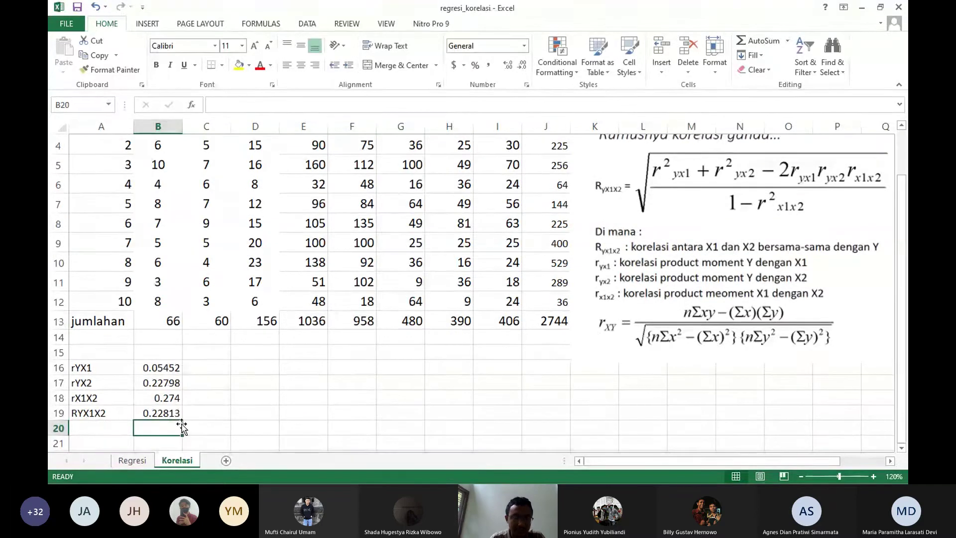
- Examine the RYX1X2 multiple correlation result and its formula in B19
{"action": "left_click", "coordinate": [173, 414]}
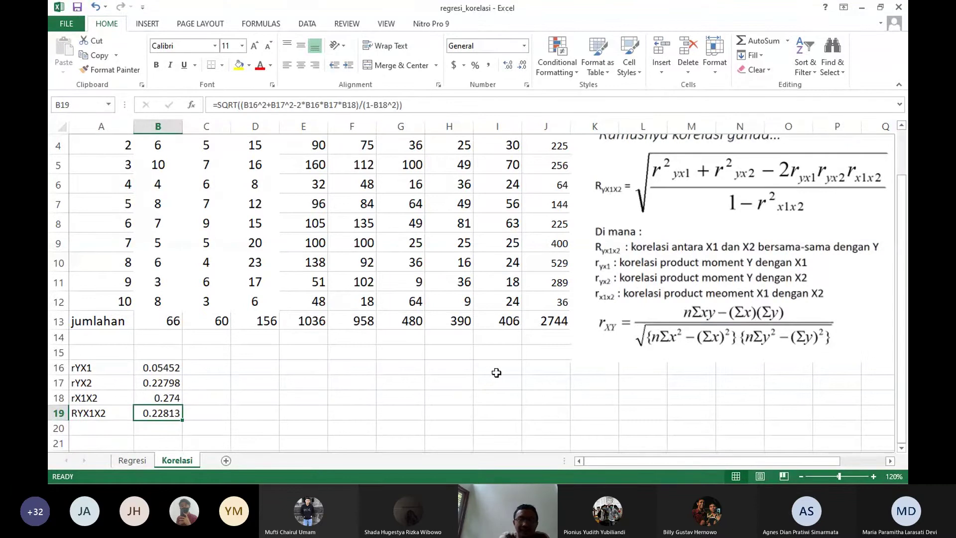
{"action": "scroll", "coordinate": [369, 342], "scroll_direction": "down", "scroll_amount": 2}
{"action": "scroll", "coordinate": [369, 342], "scroll_direction": "up", "scroll_amount": 2}
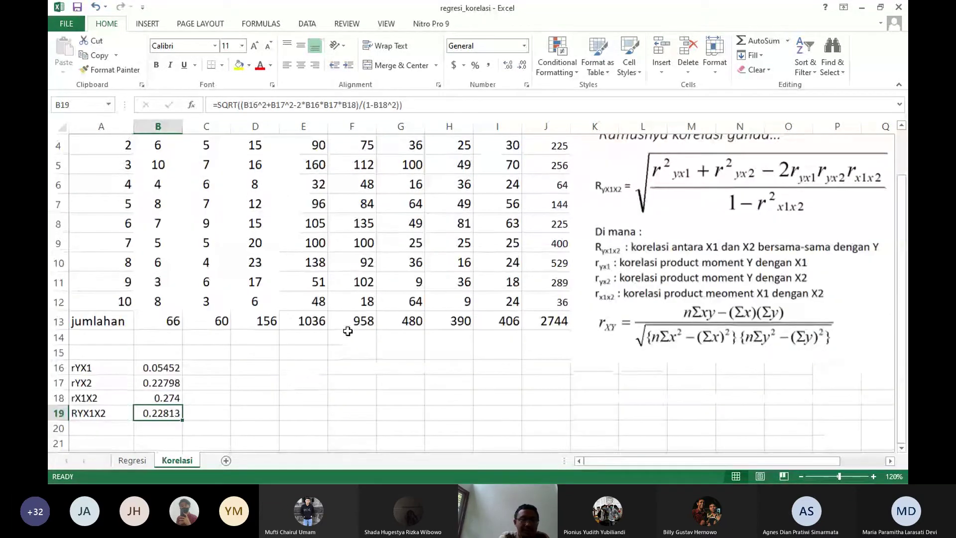